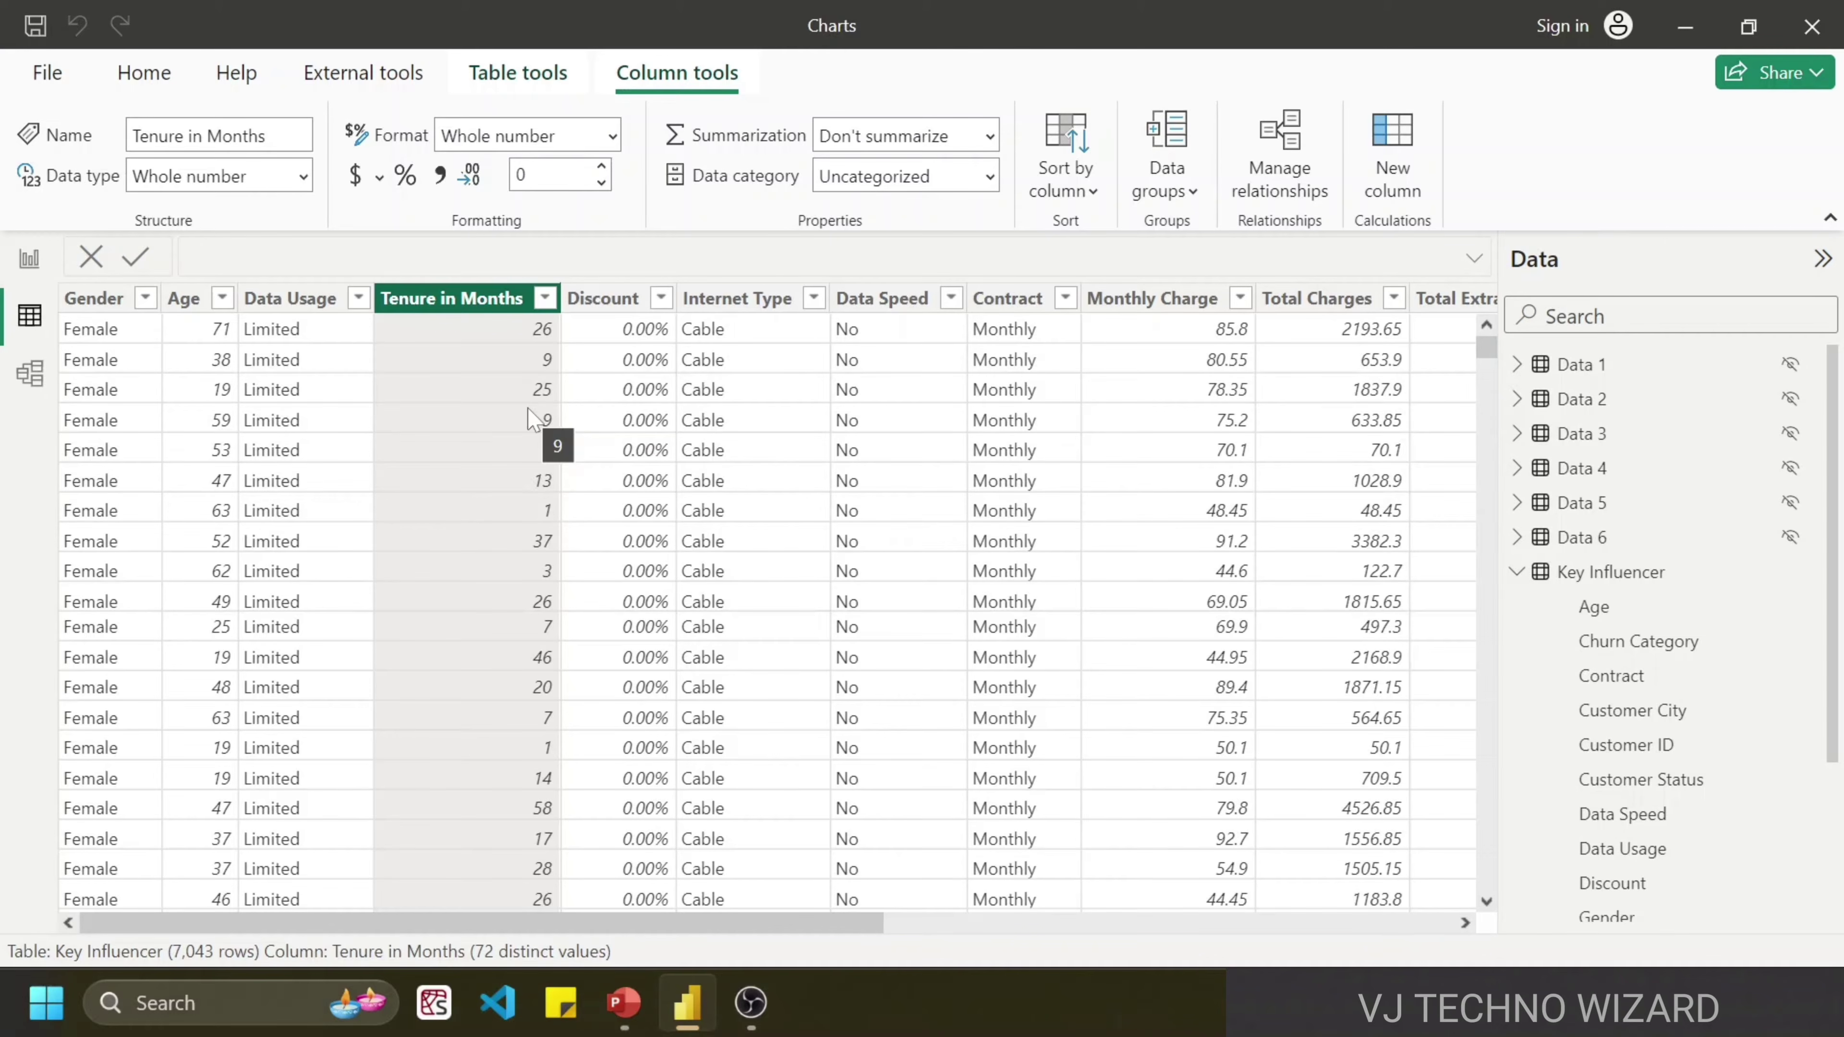
# Step: Inspect the distinct values of the Internet Type, Discount and Data Speed columns in the Key Influencer table
pyautogui.click(799, 310)
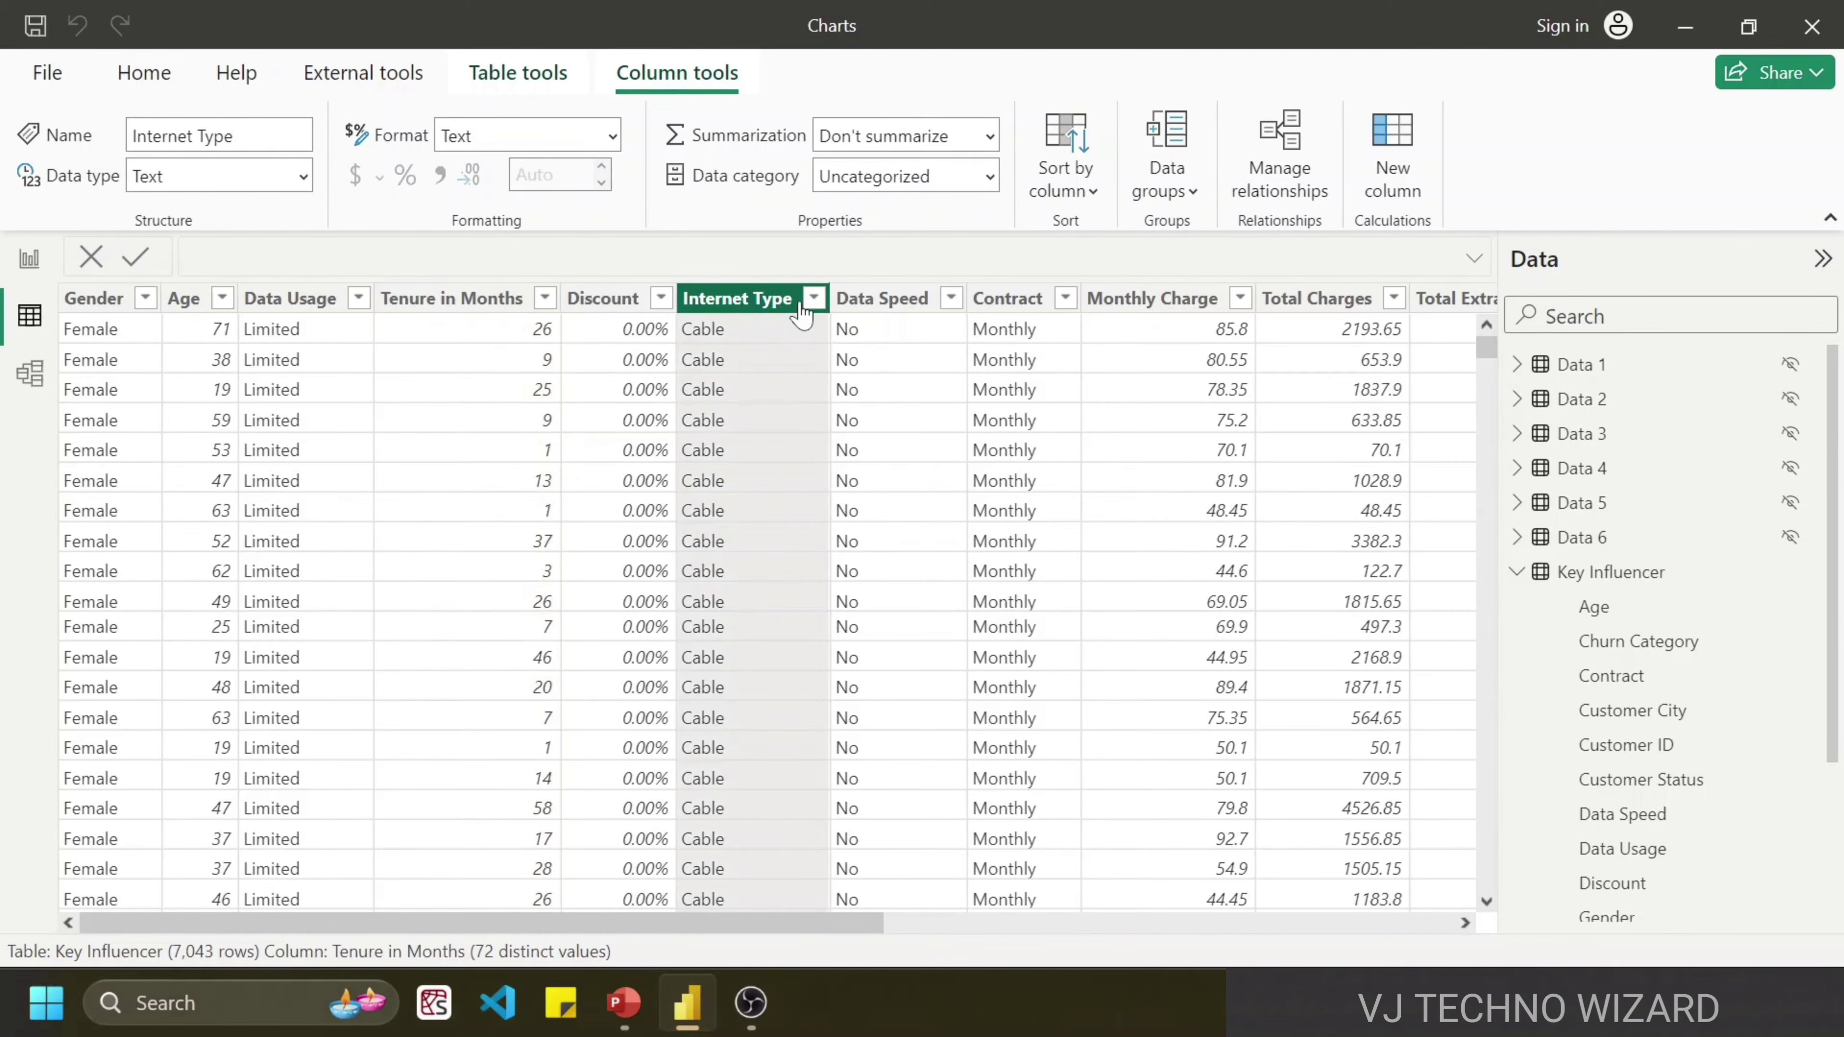
pyautogui.click(814, 298)
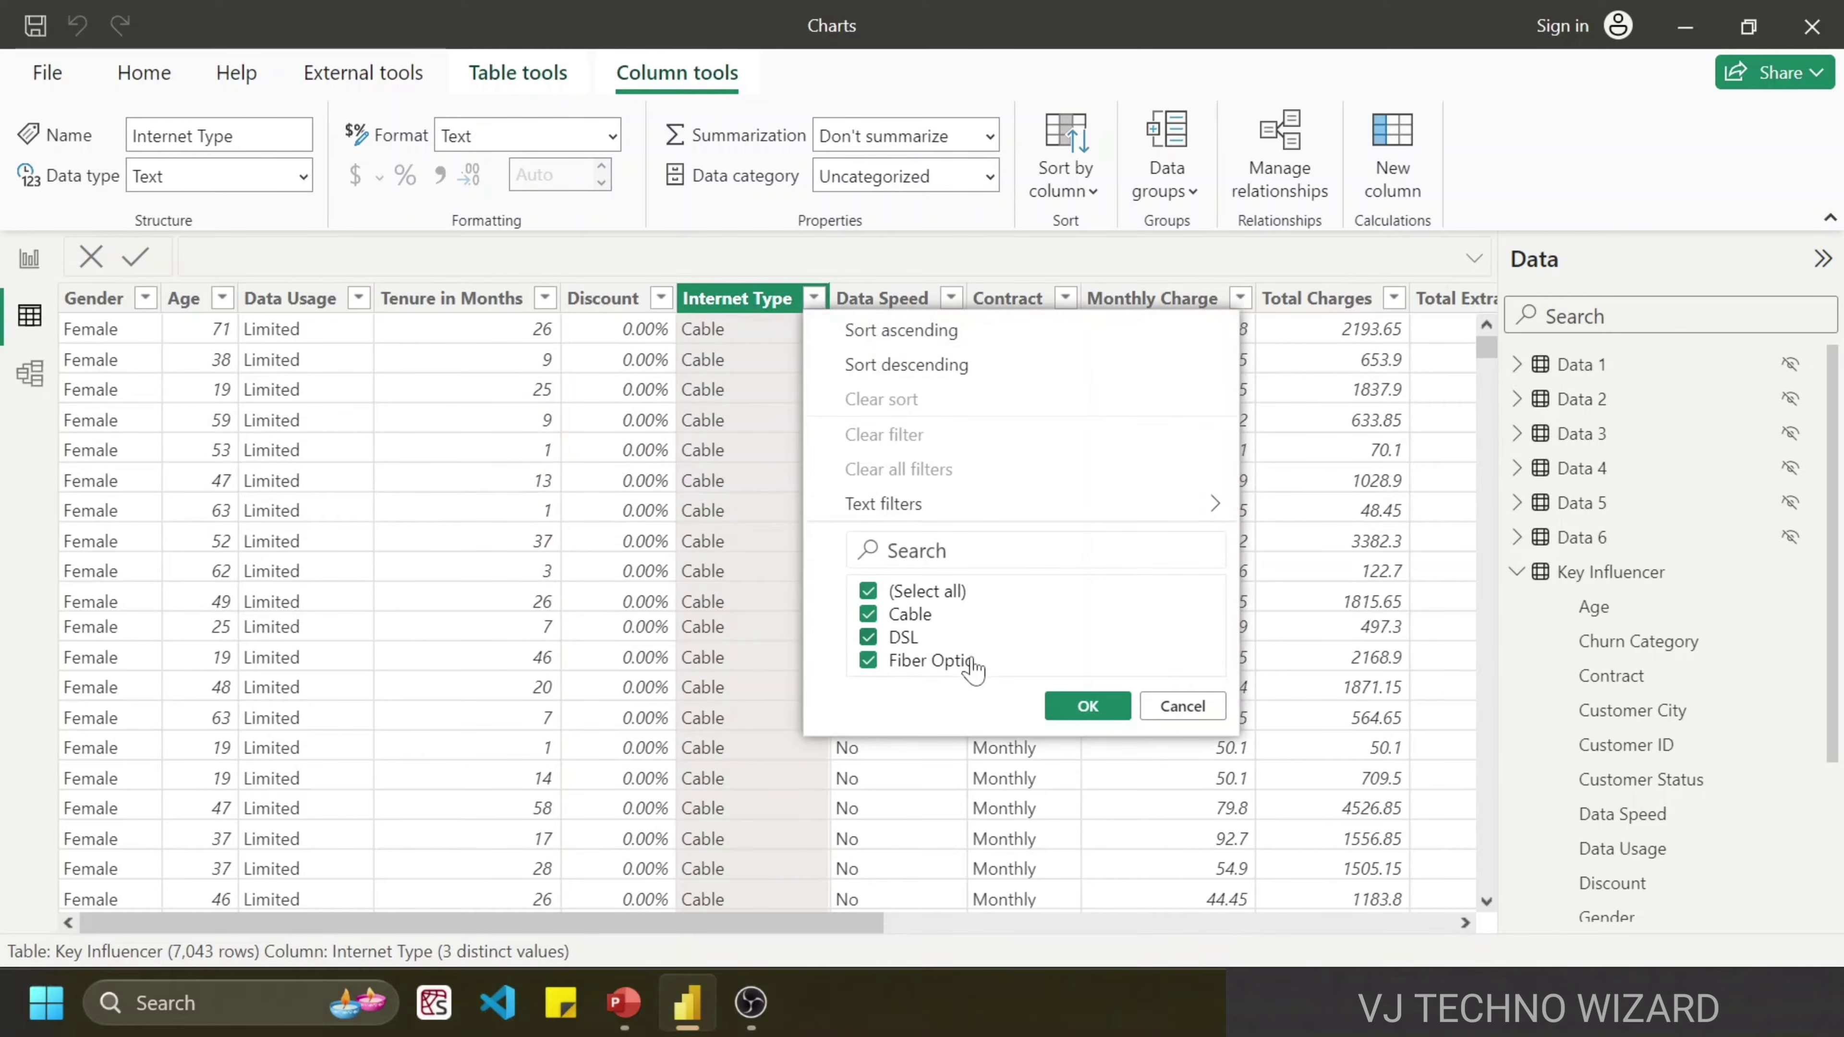
pyautogui.click(658, 327)
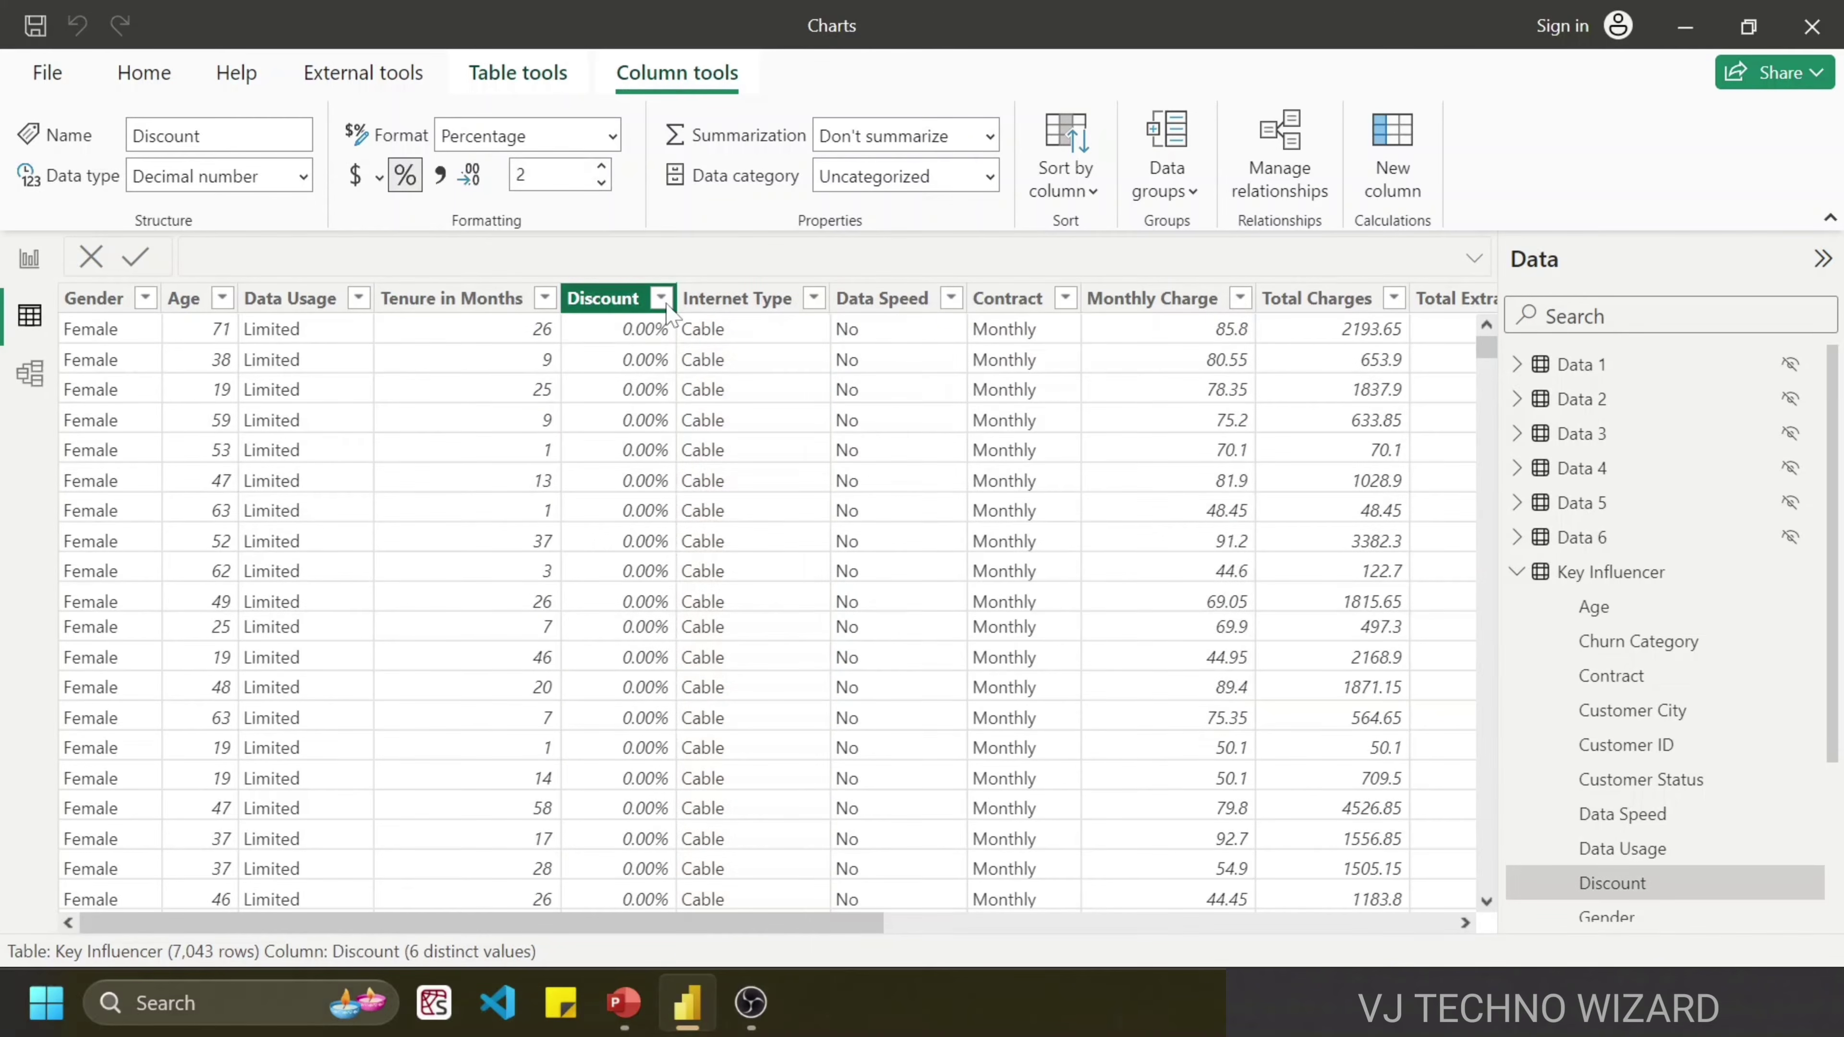
pyautogui.click(660, 298)
pyautogui.click(901, 297)
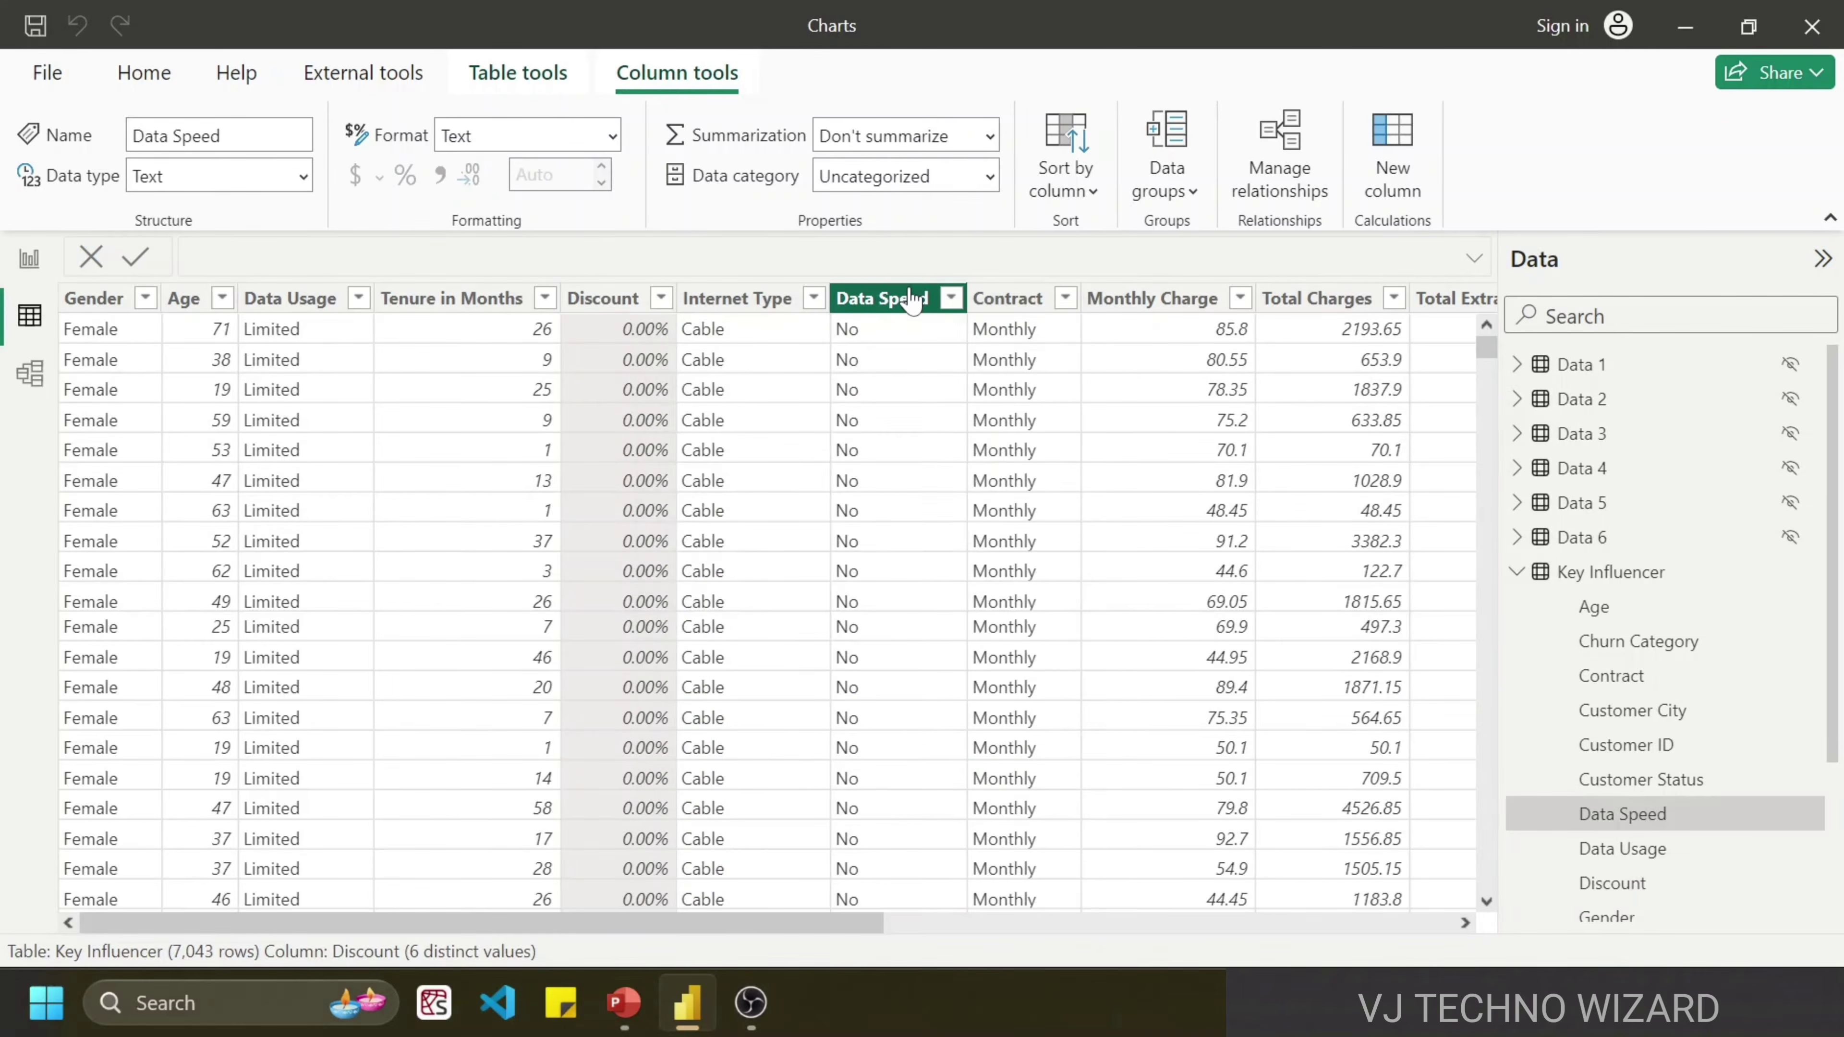
pyautogui.click(951, 297)
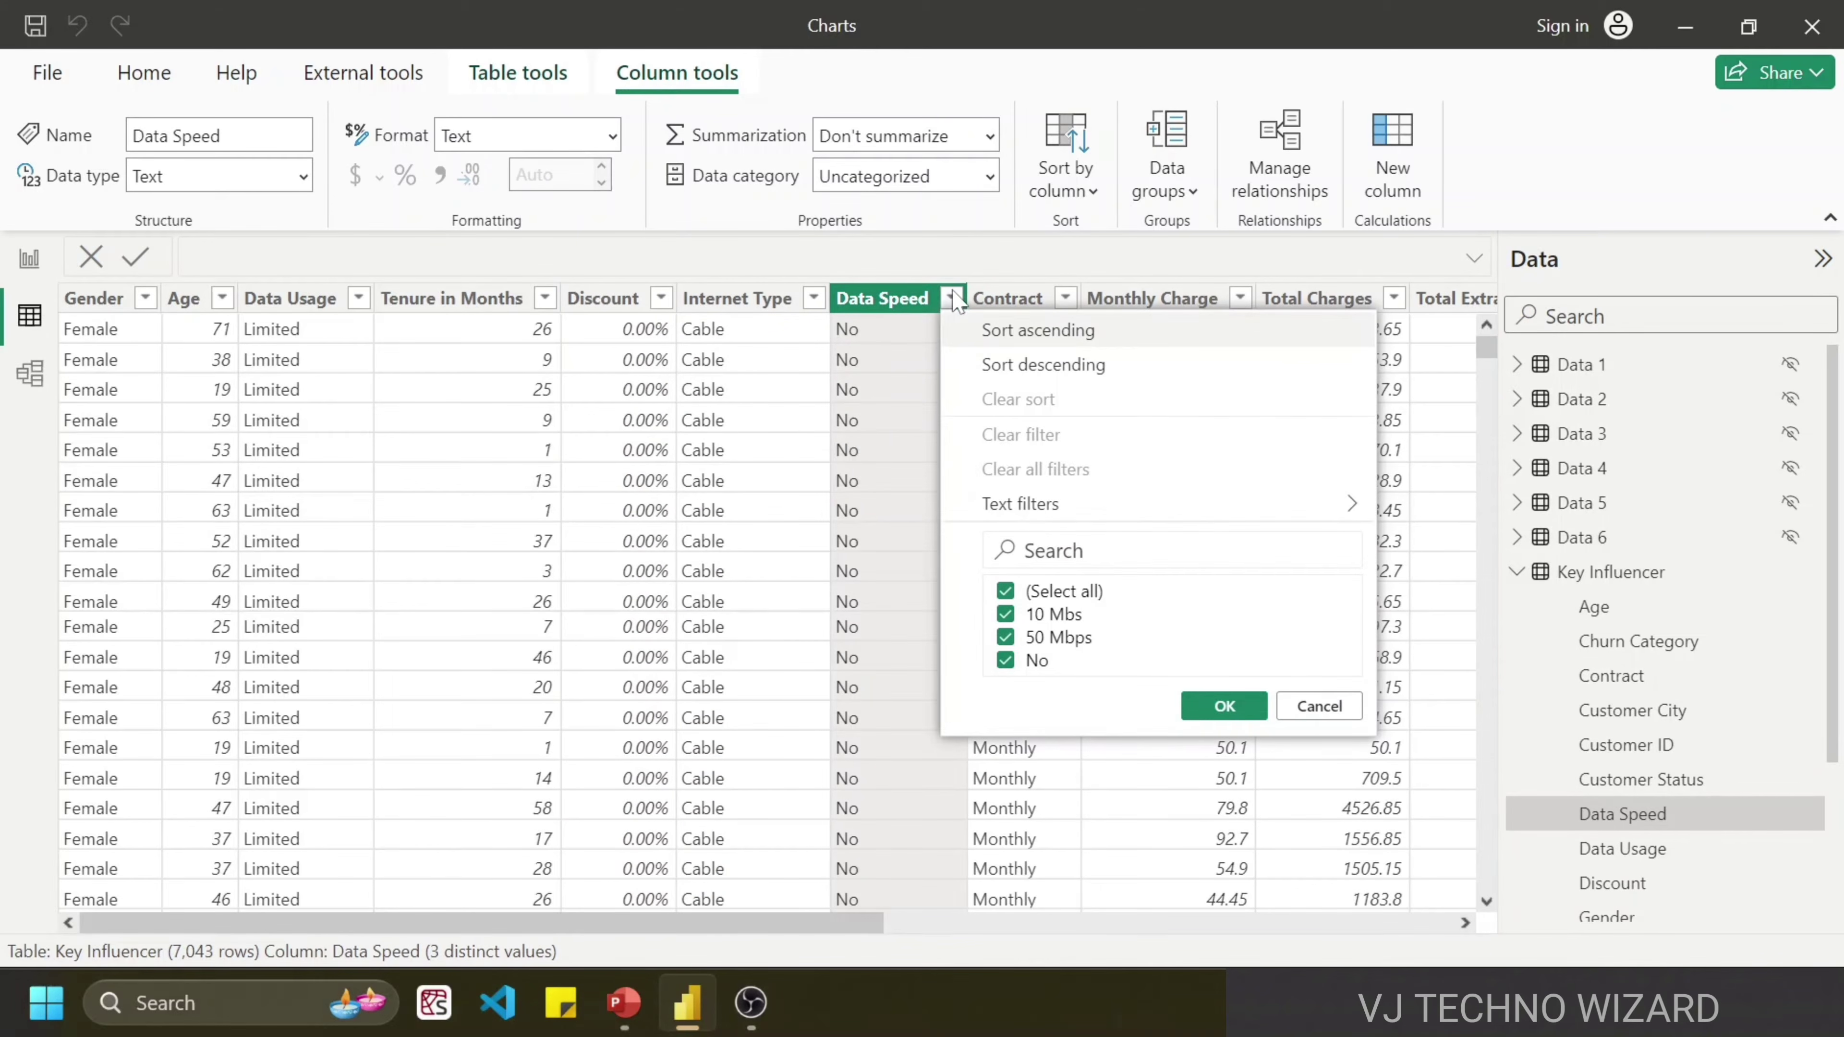
pyautogui.click(774, 607)
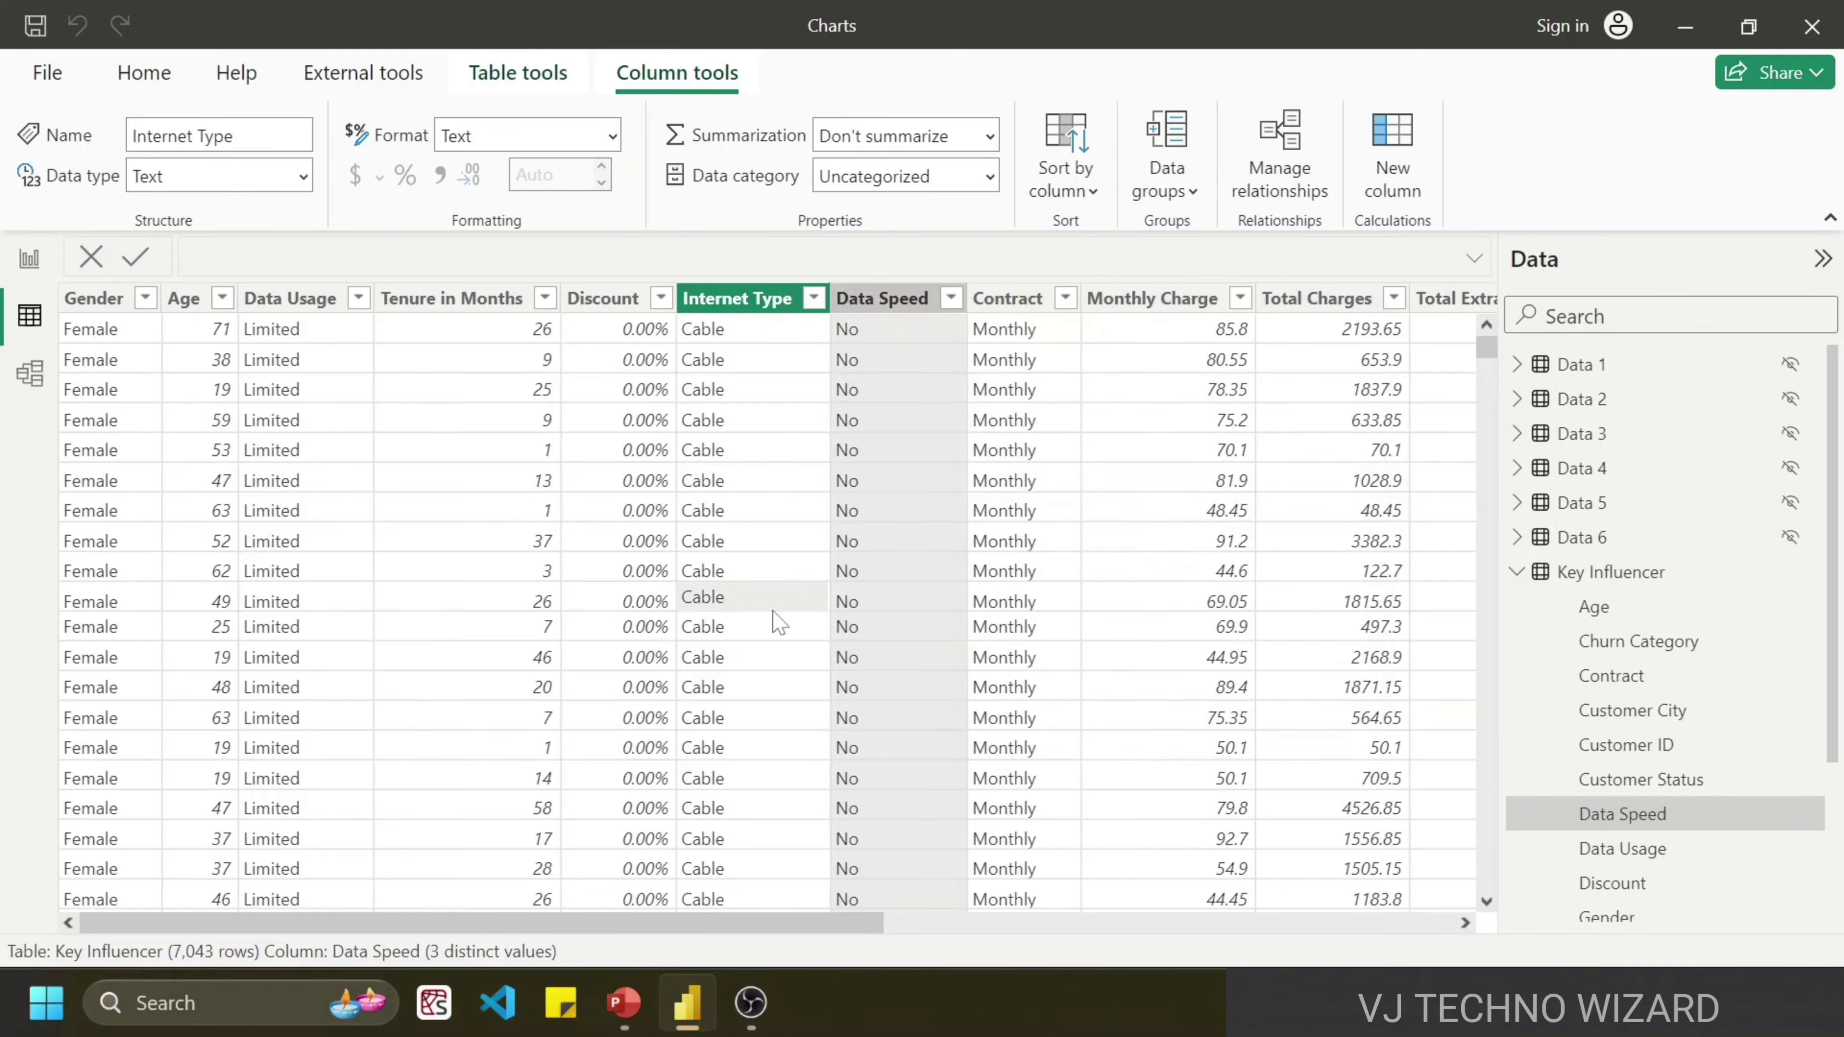
# Step: Examine the distinct values of Customer Status and Churn Category, and look at the Customer City column in the Key Influencer table
pyautogui.hscroll(3, 774, 612)
pyautogui.hscroll(3, 774, 618)
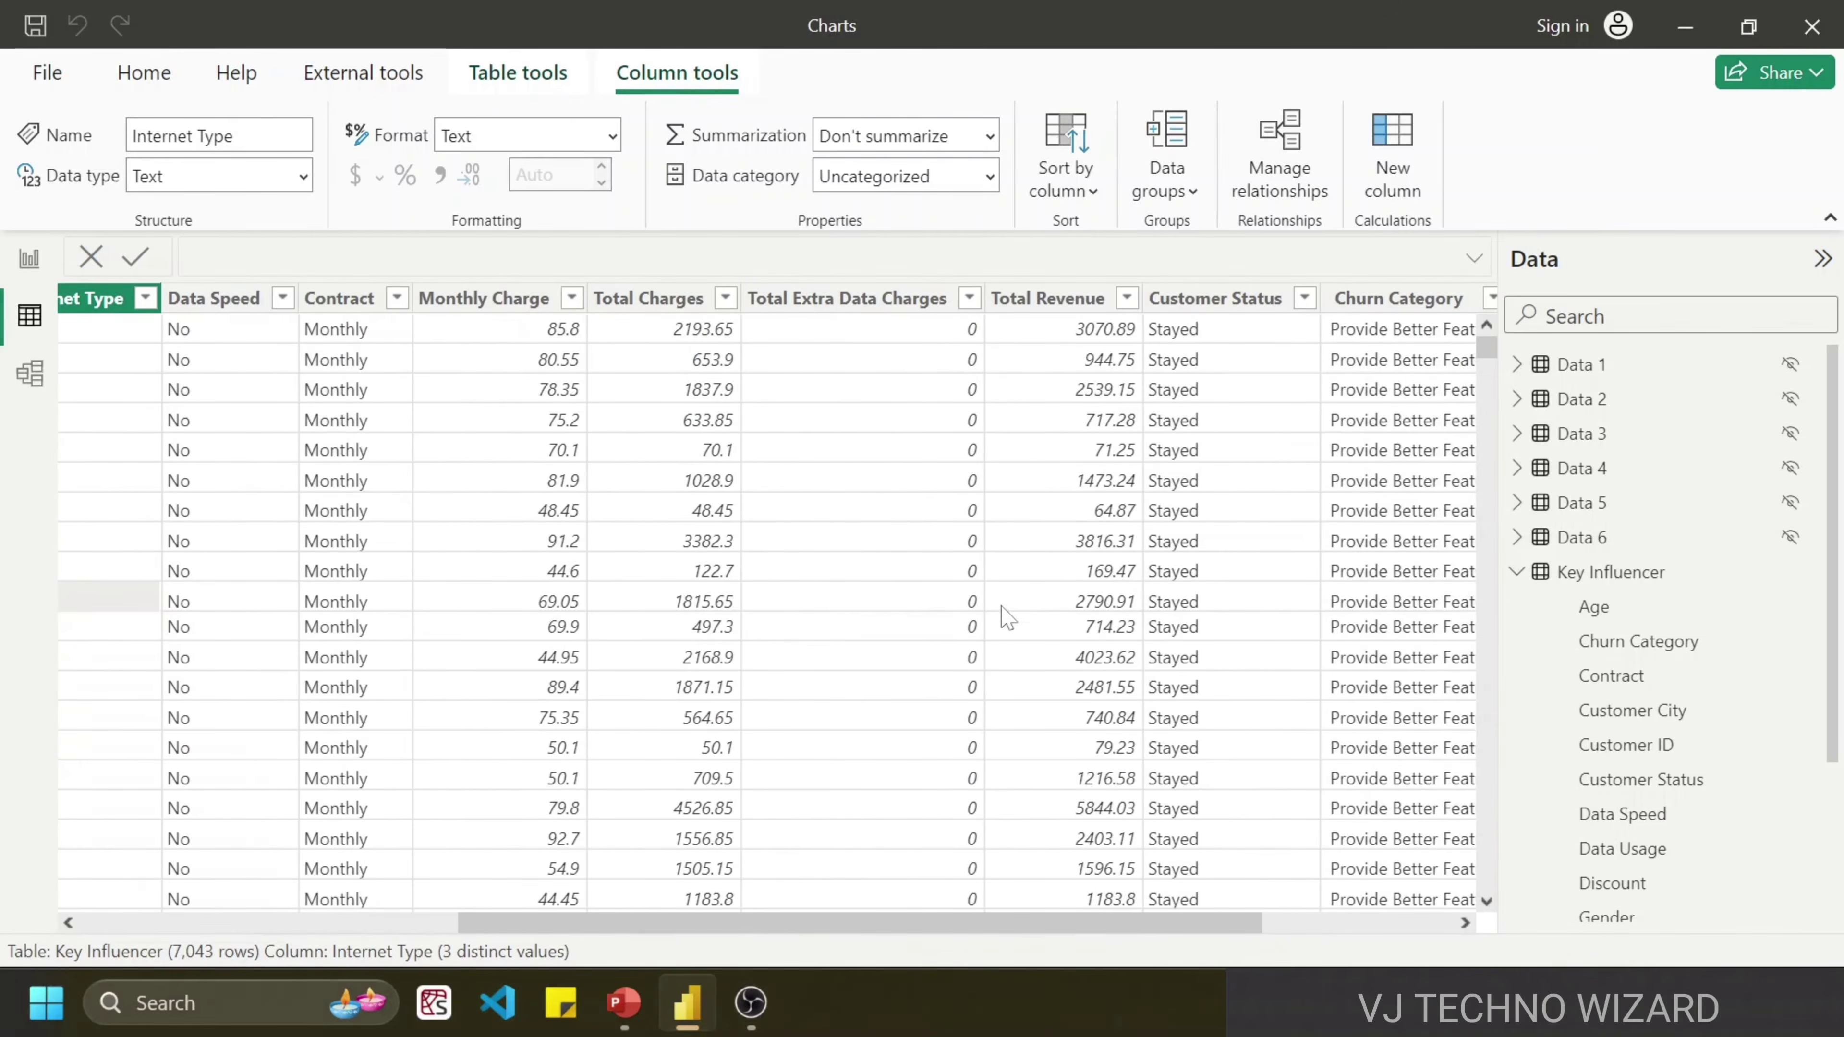
pyautogui.hscroll(3, 1013, 624)
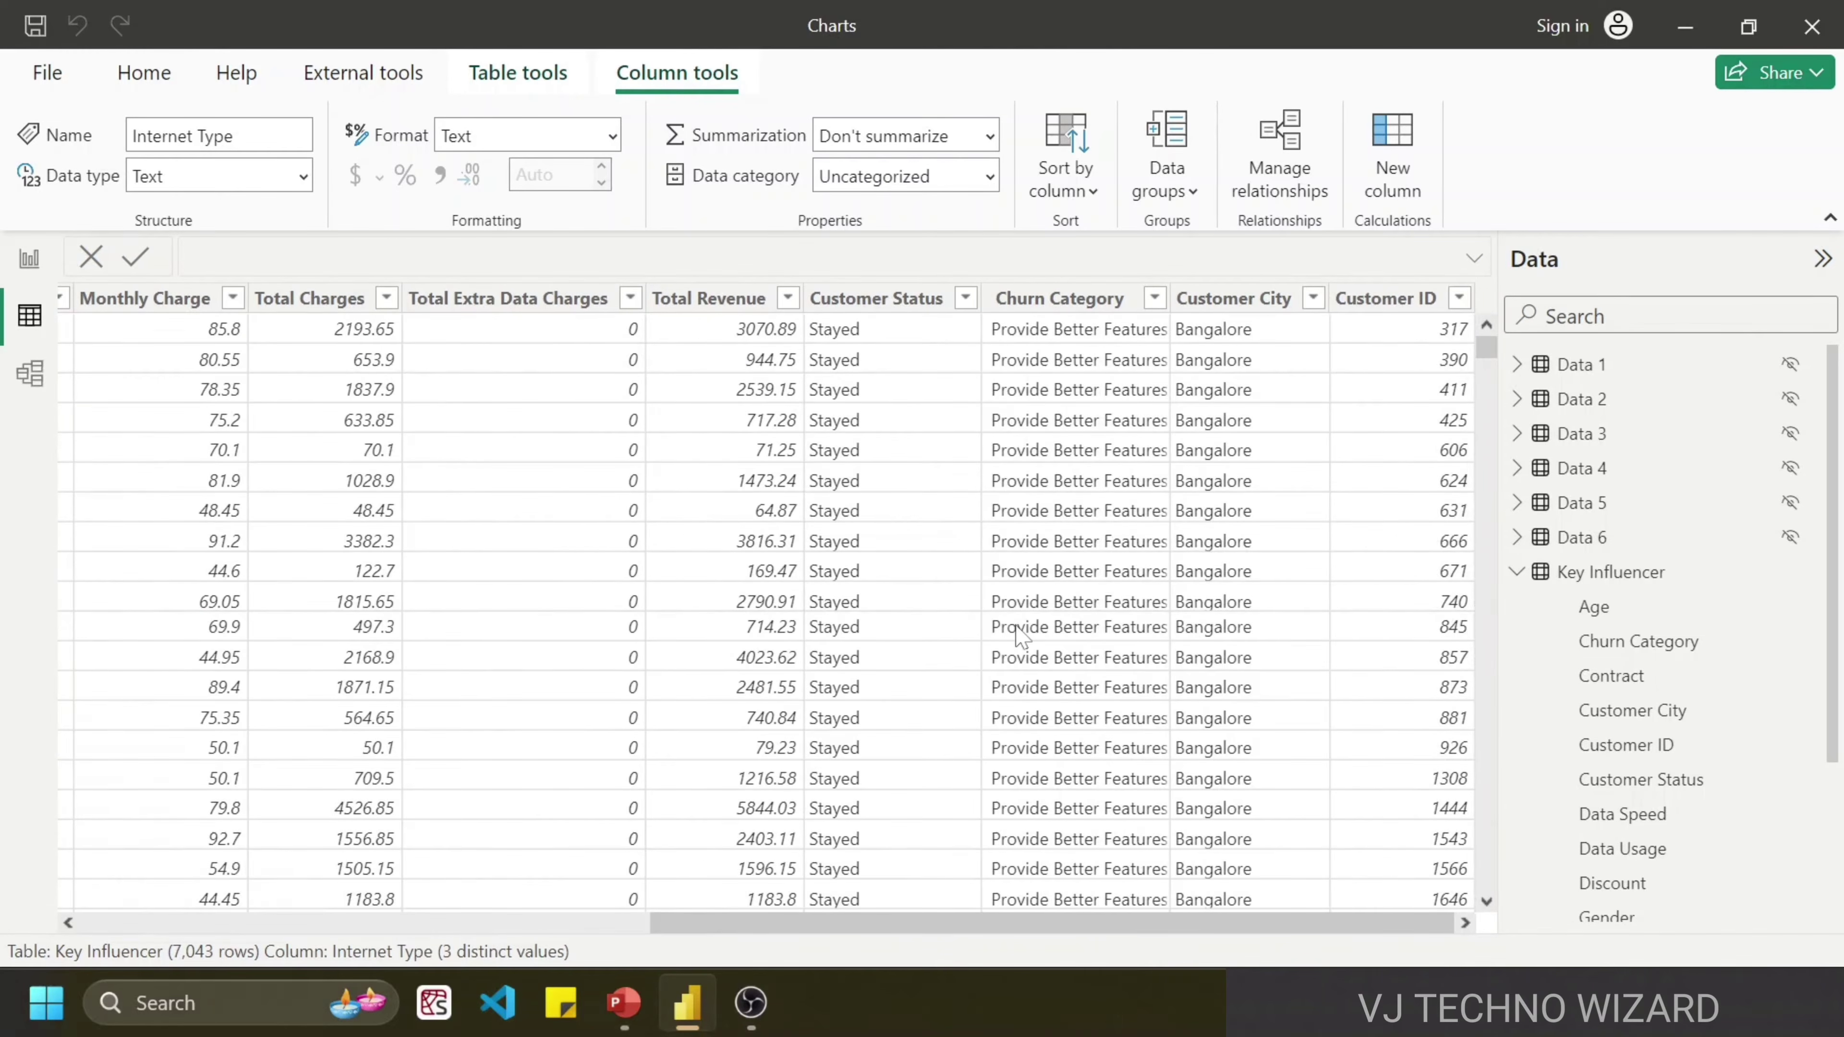
pyautogui.click(967, 297)
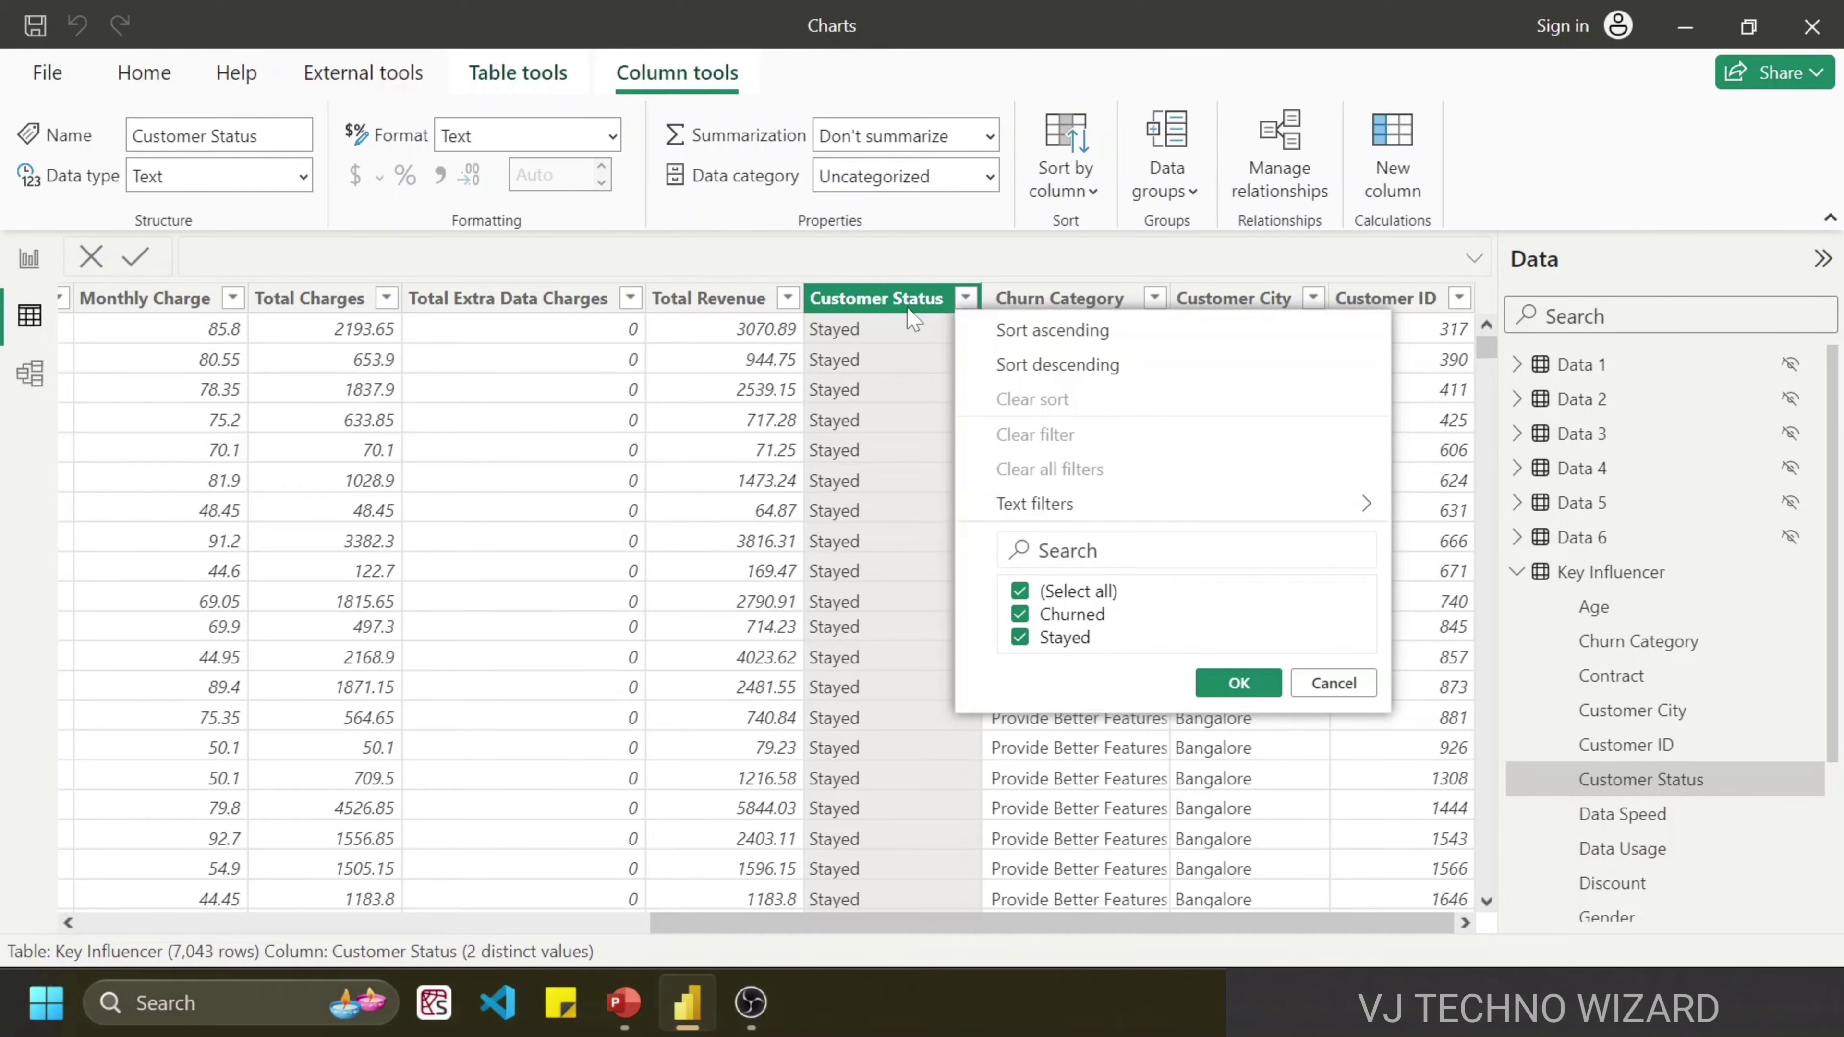
pyautogui.click(1062, 308)
pyautogui.click(1104, 313)
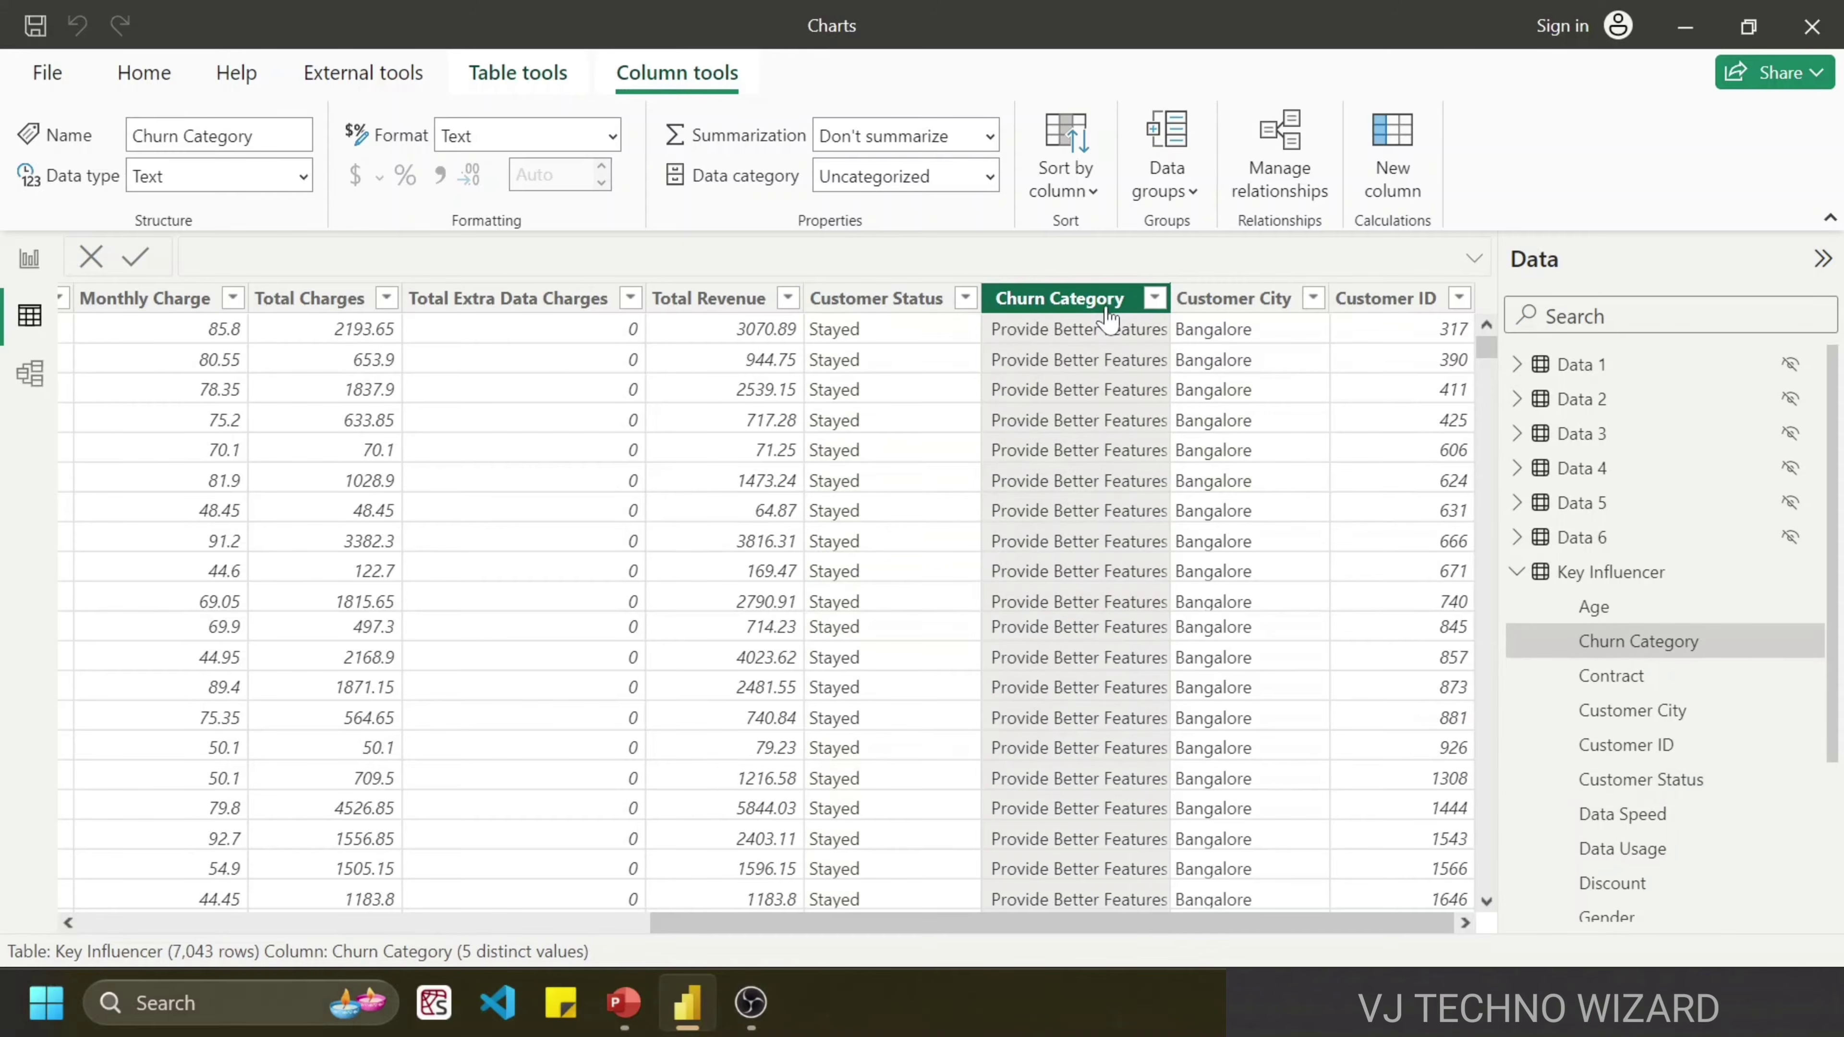
pyautogui.click(1155, 300)
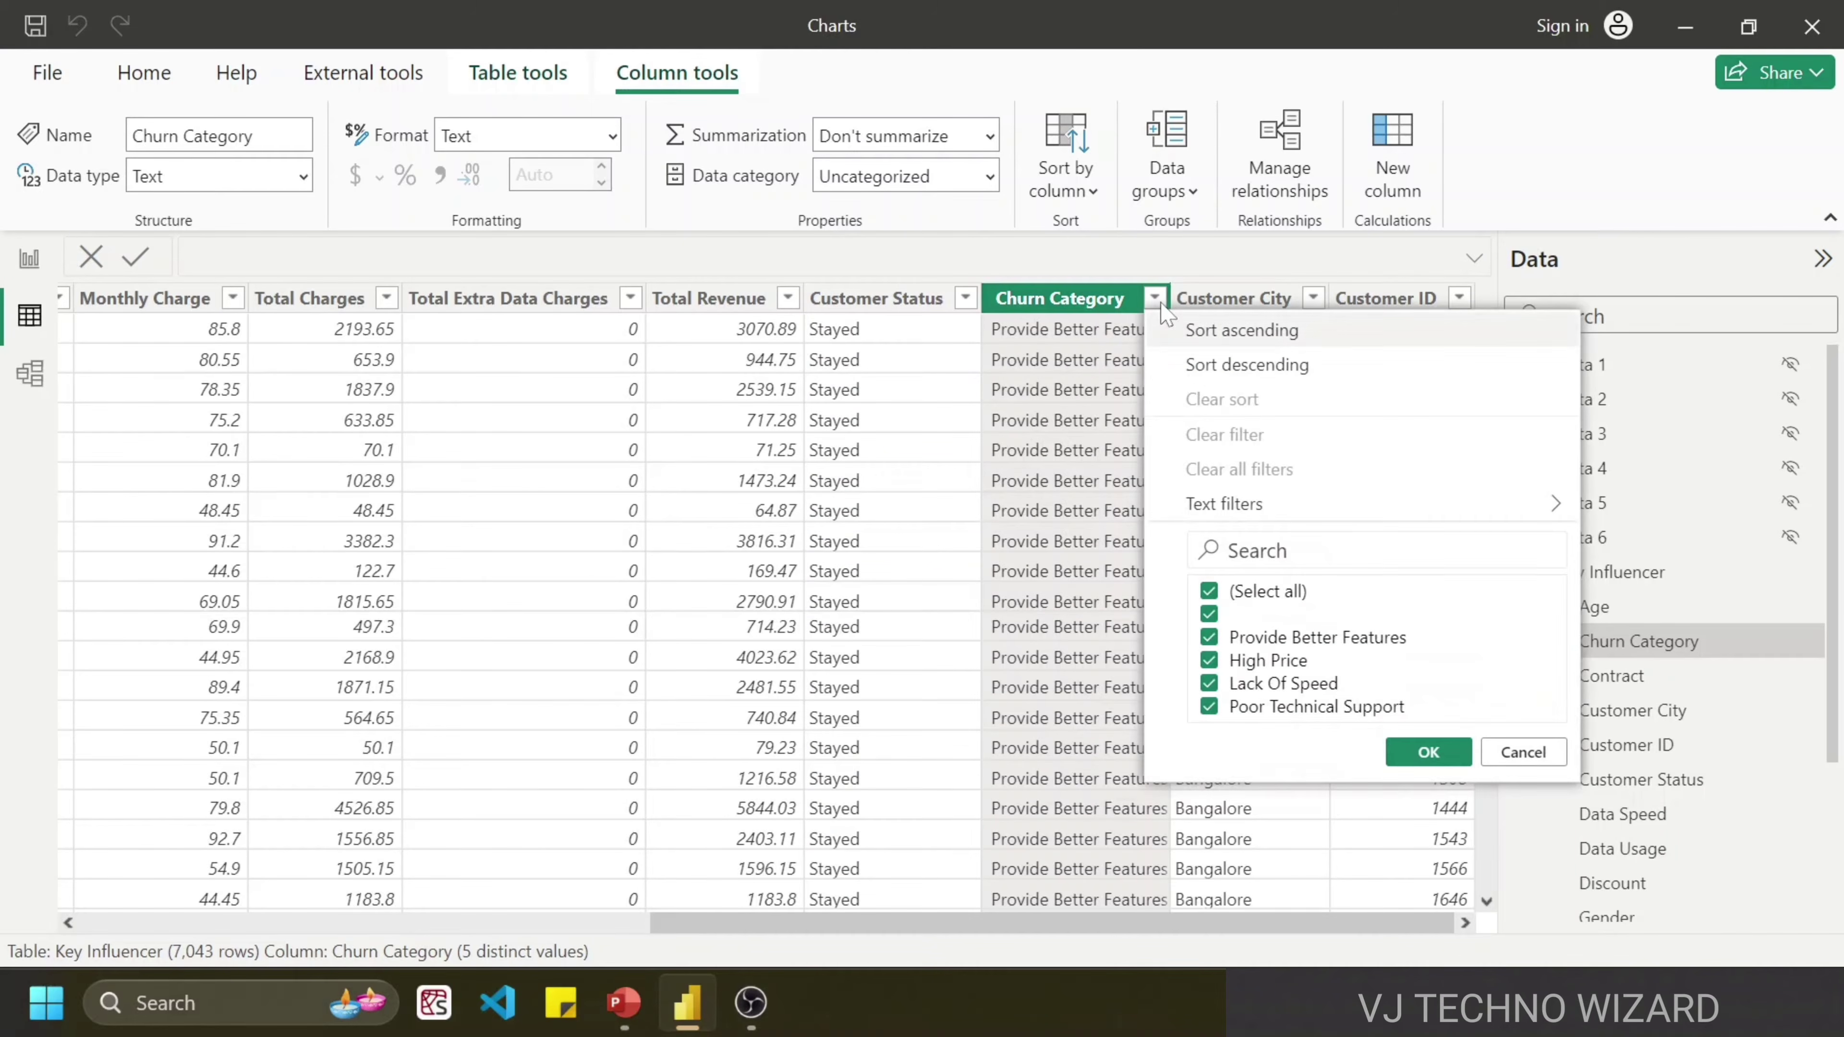
pyautogui.click(1065, 491)
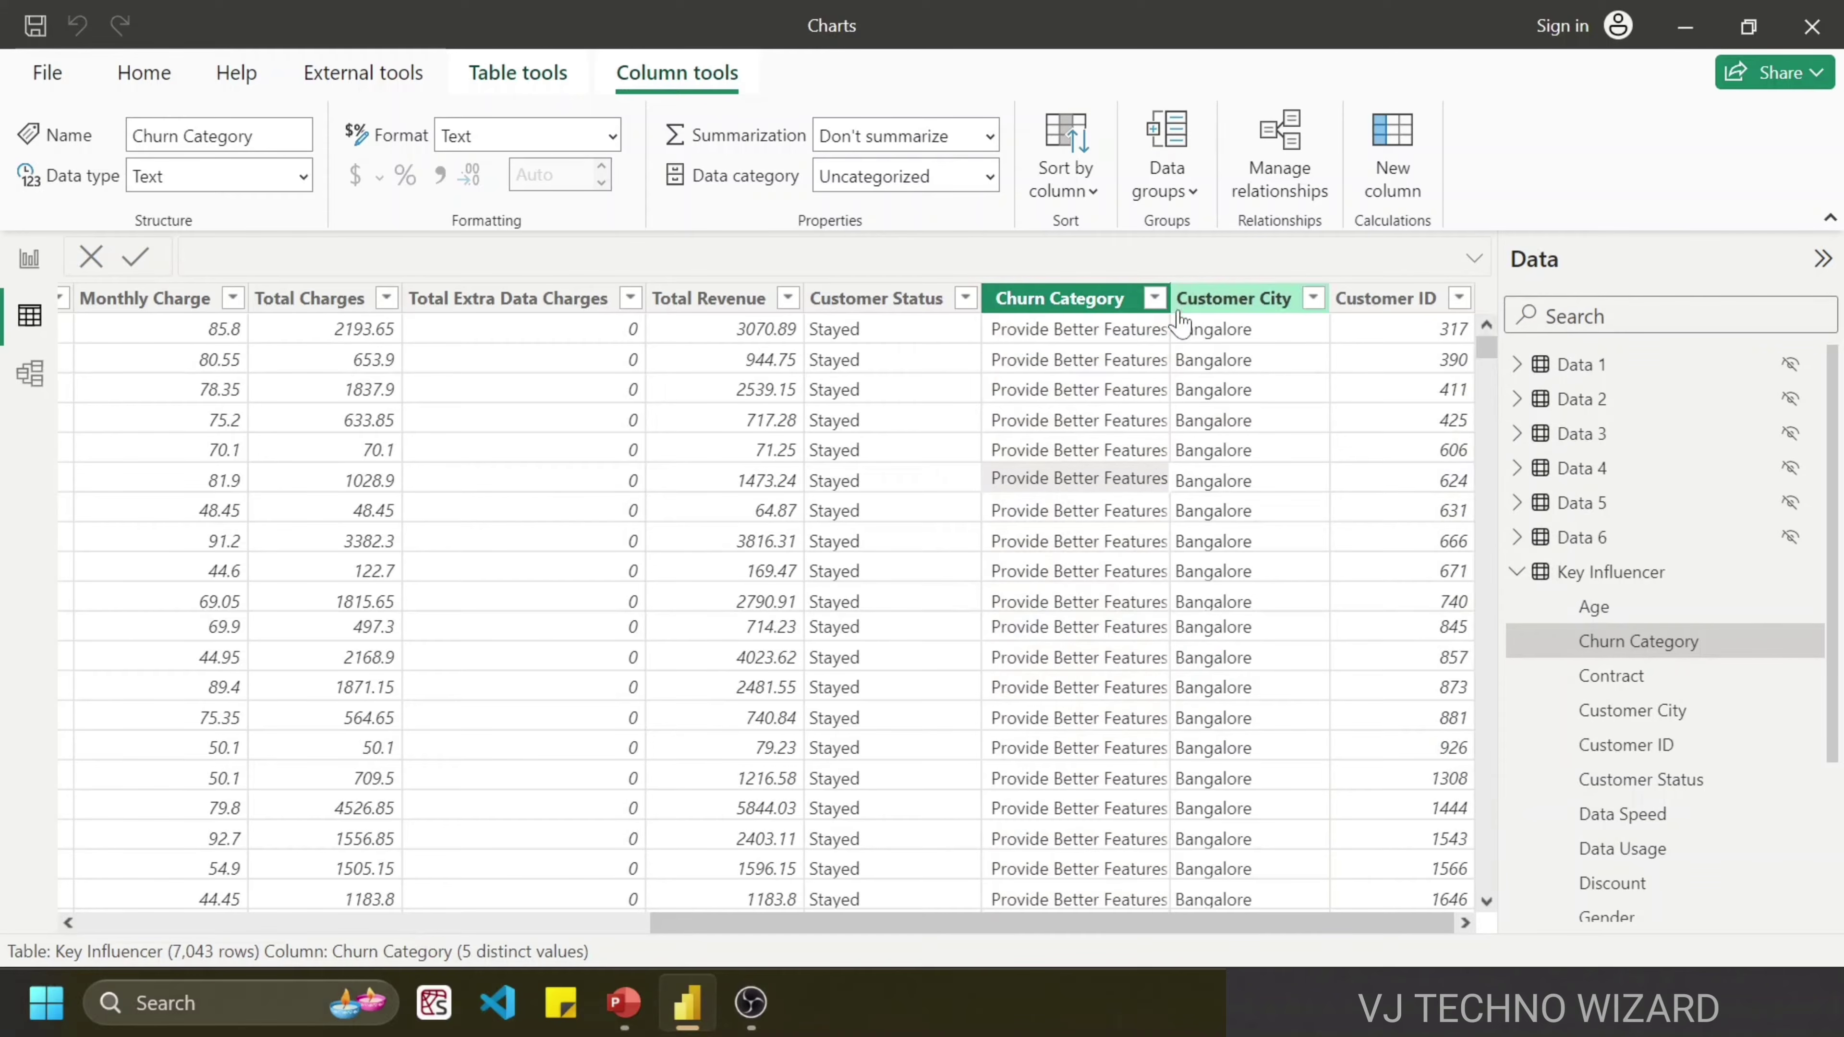
pyautogui.click(1156, 299)
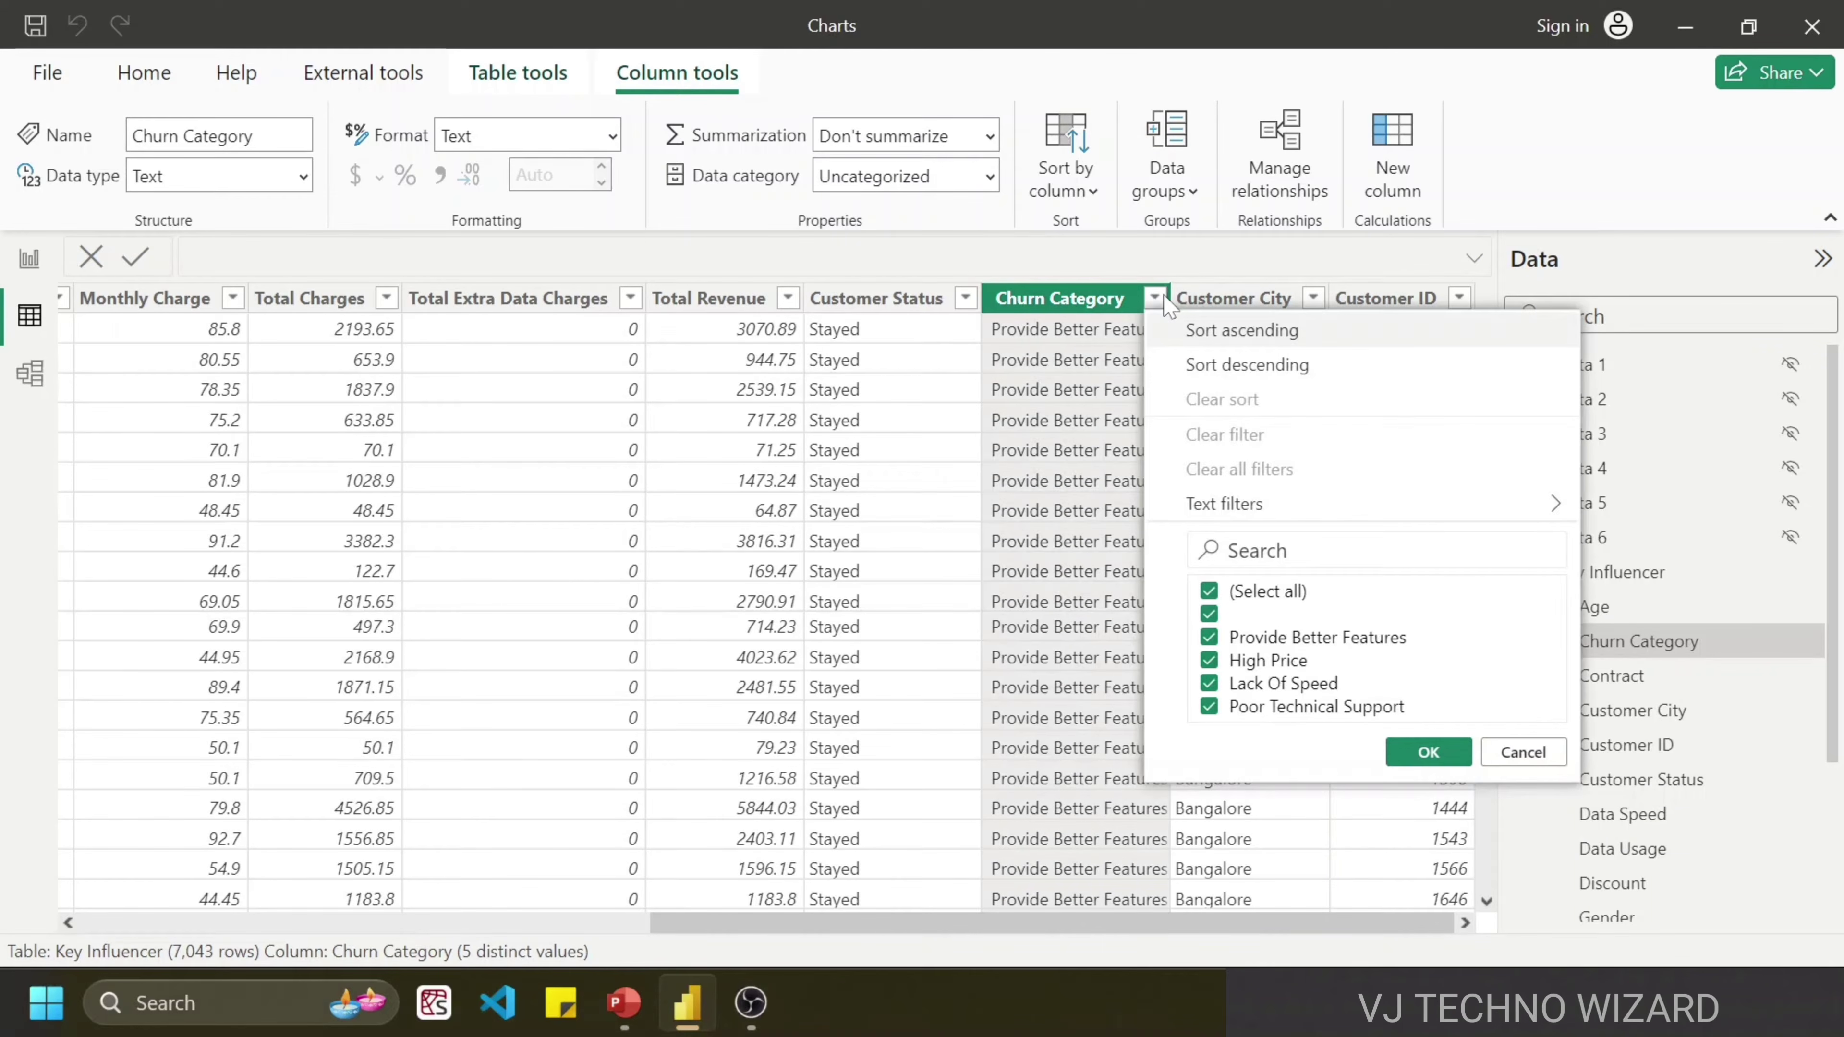
pyautogui.click(1043, 462)
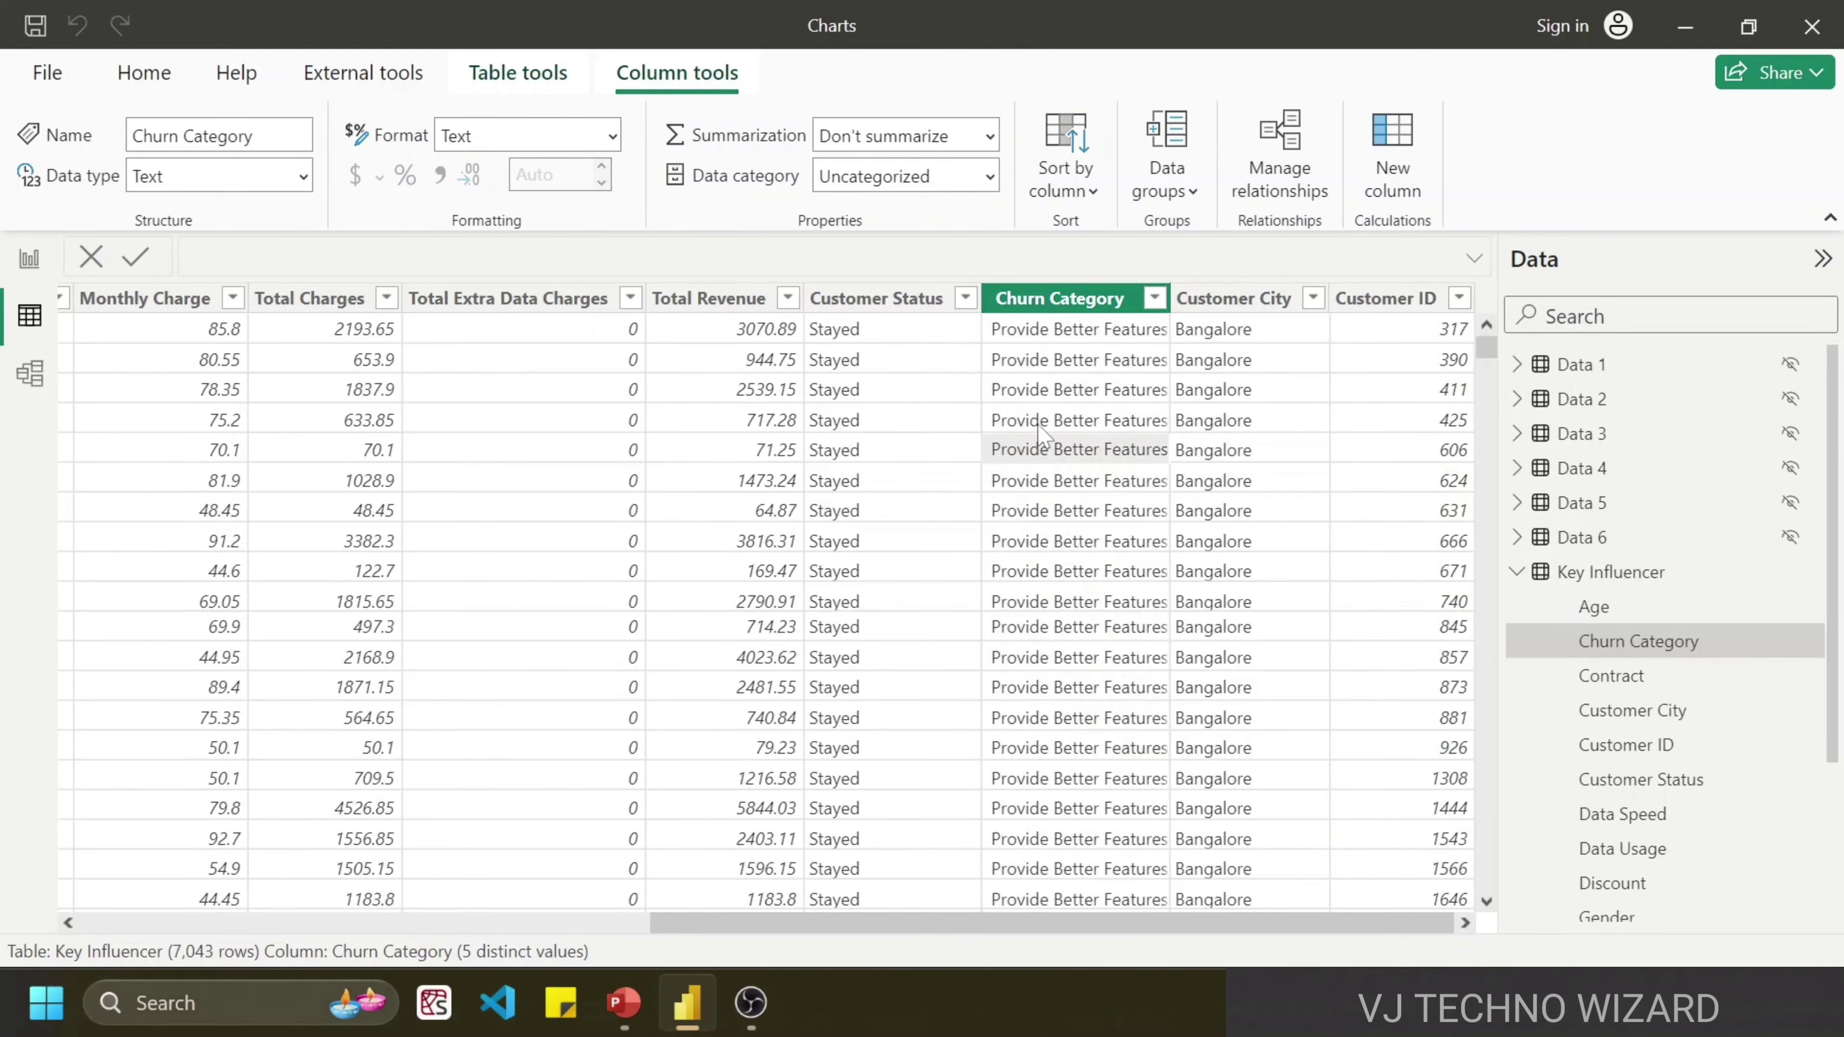
pyautogui.click(1271, 317)
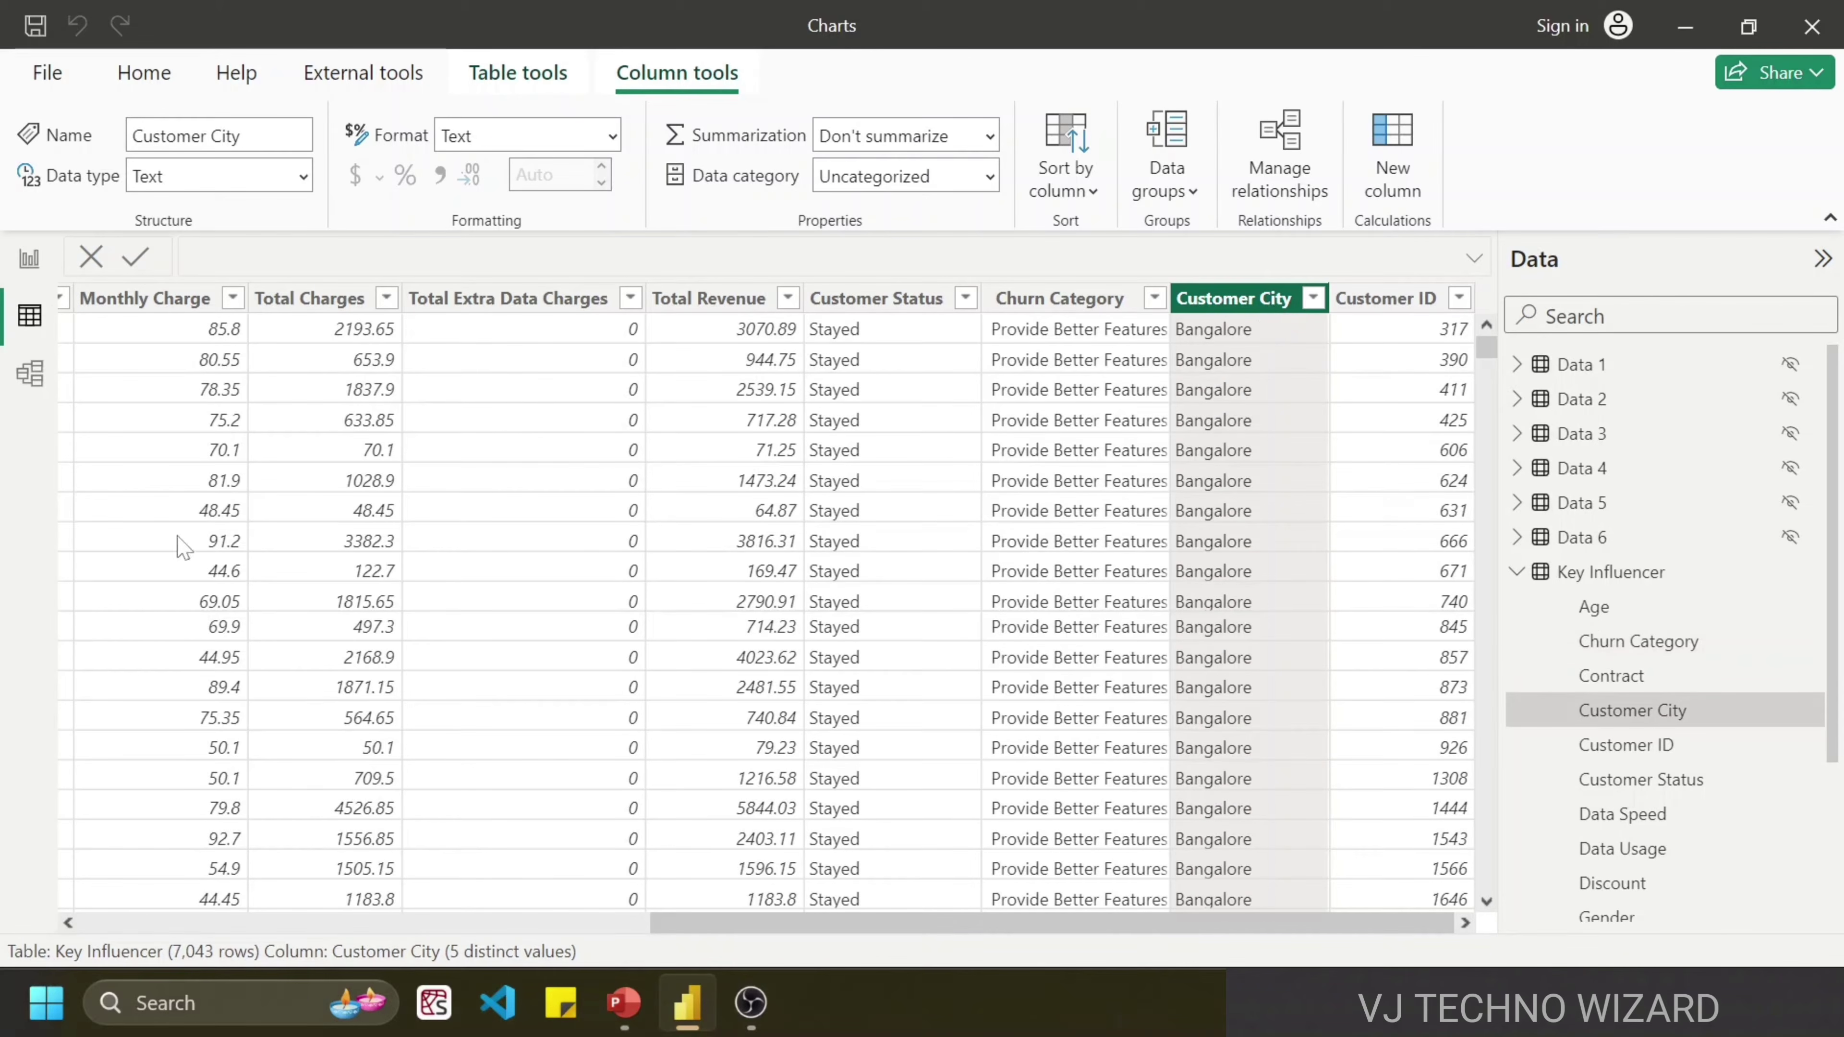
# Step: Add a key influencers visual to the Key Influencer report page with Customer Status as the field to analyze
pyautogui.click(17, 269)
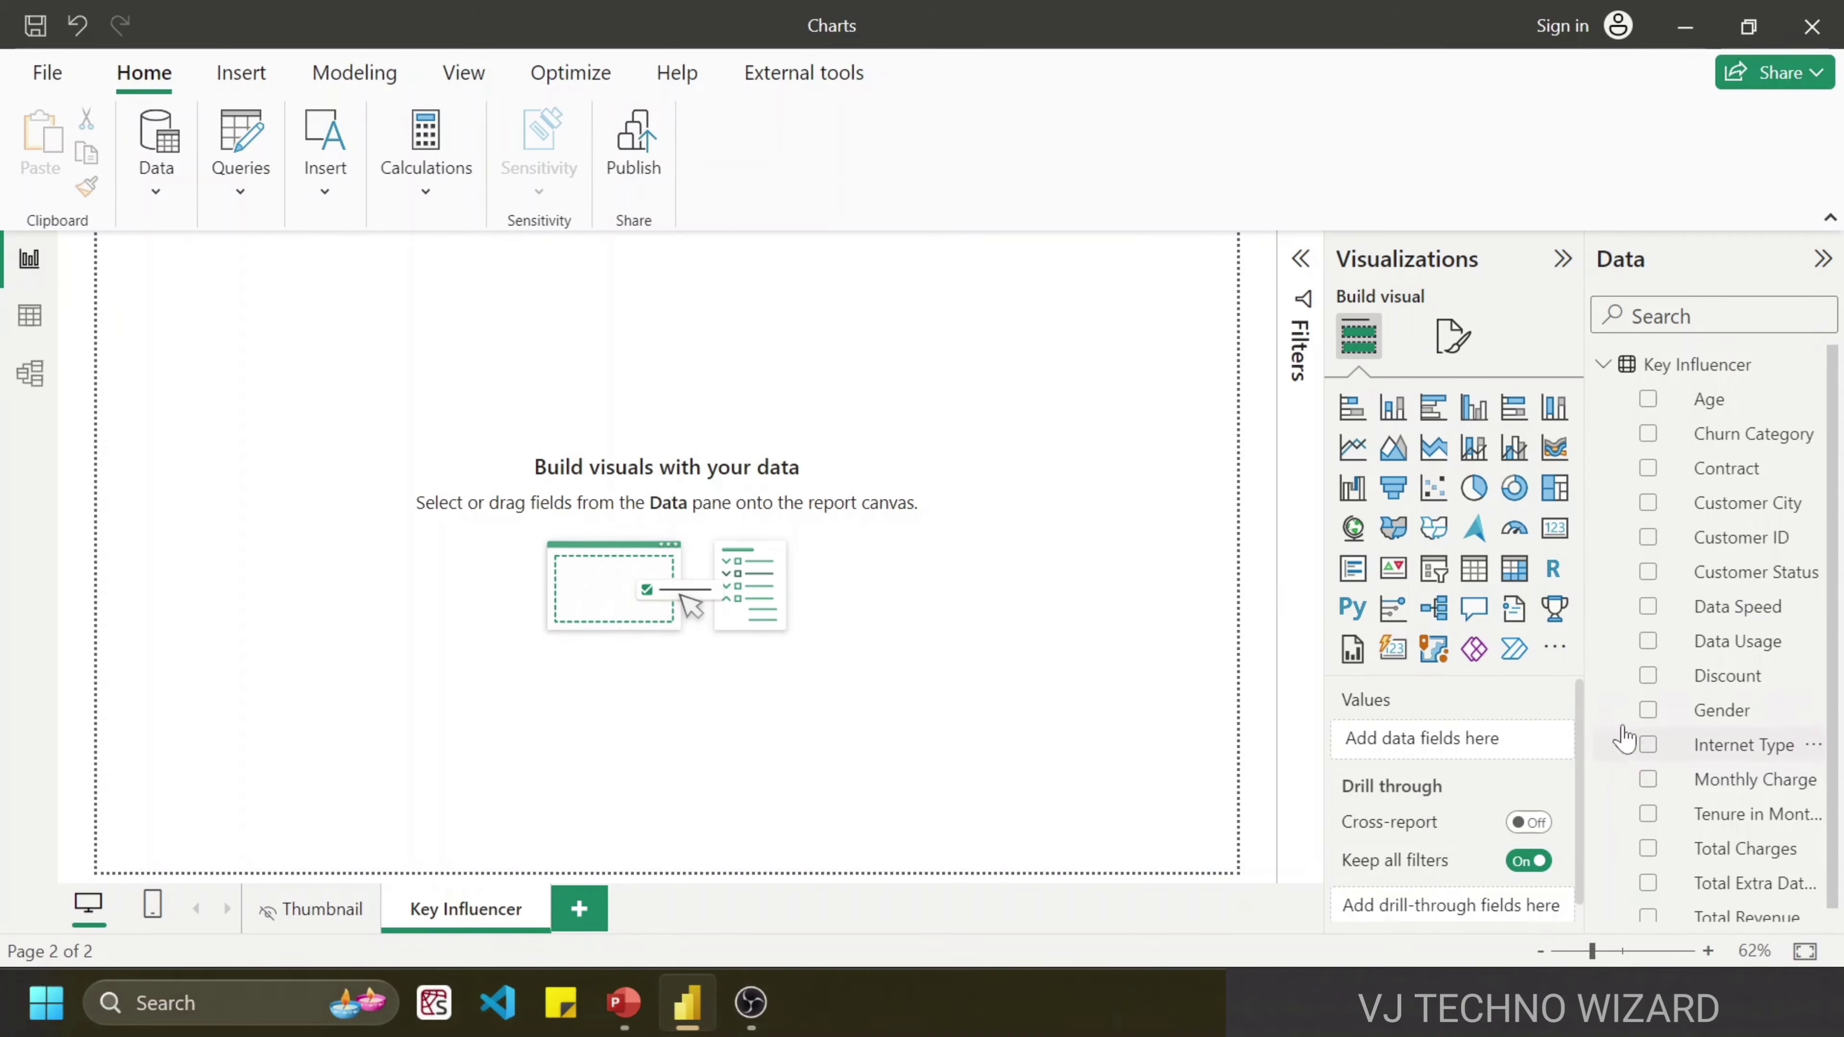
pyautogui.click(1393, 609)
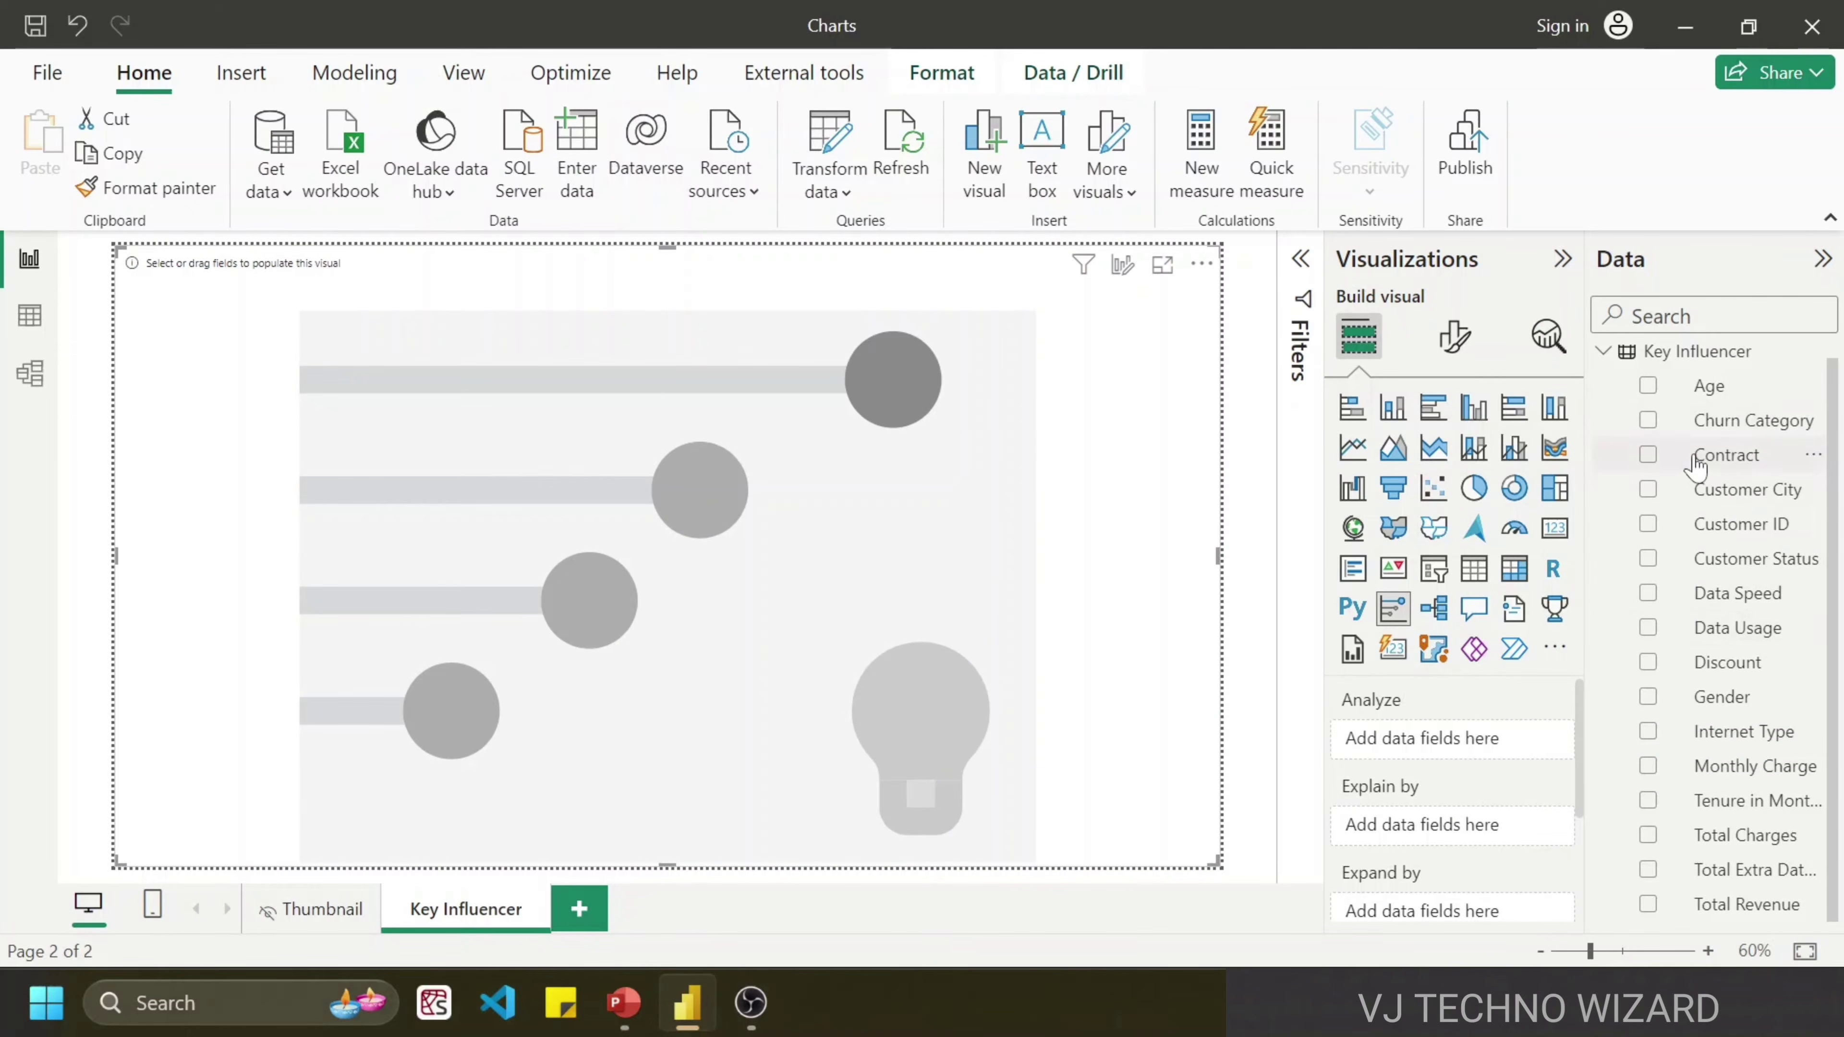
pyautogui.moveTo(1736, 570); pyautogui.dragTo(1452, 755)
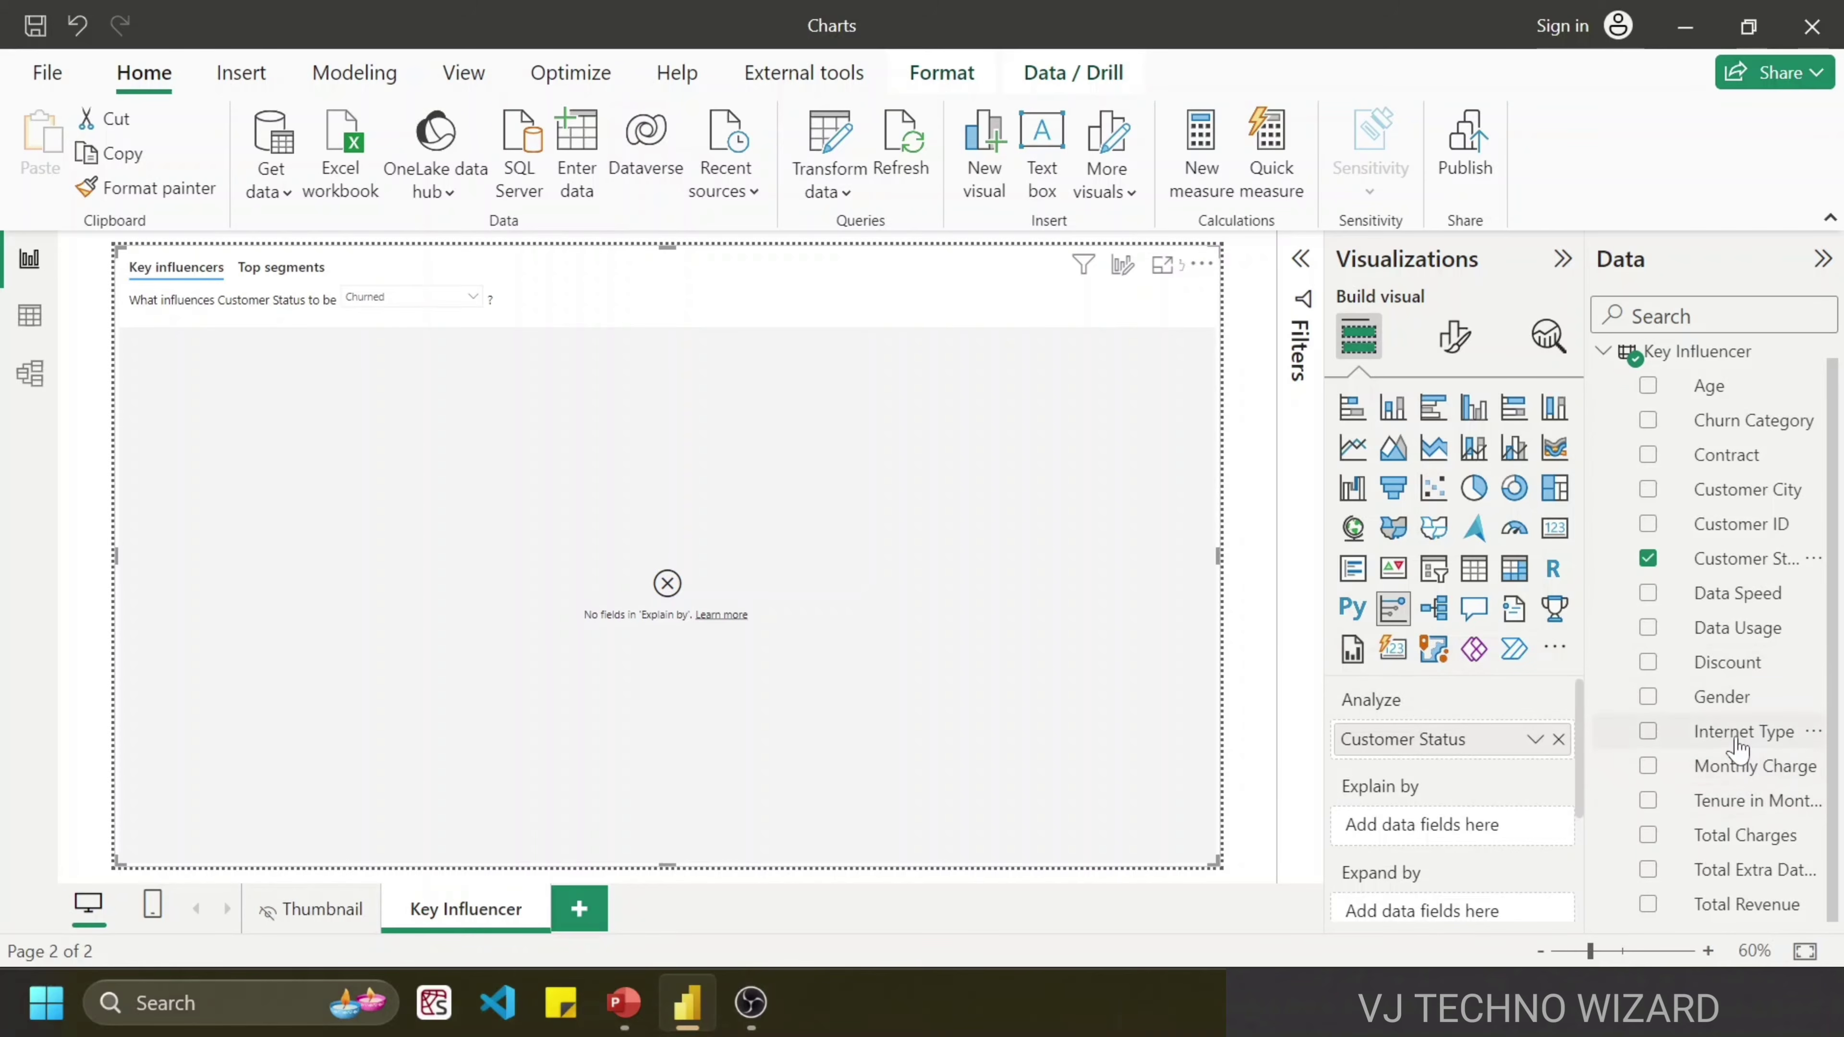
# Step: Explain Customer Status in the visual by Internet Type, Discount, Customer City, Data Speed and Data Usage
pyautogui.moveTo(1745, 735); pyautogui.dragTo(1455, 844)
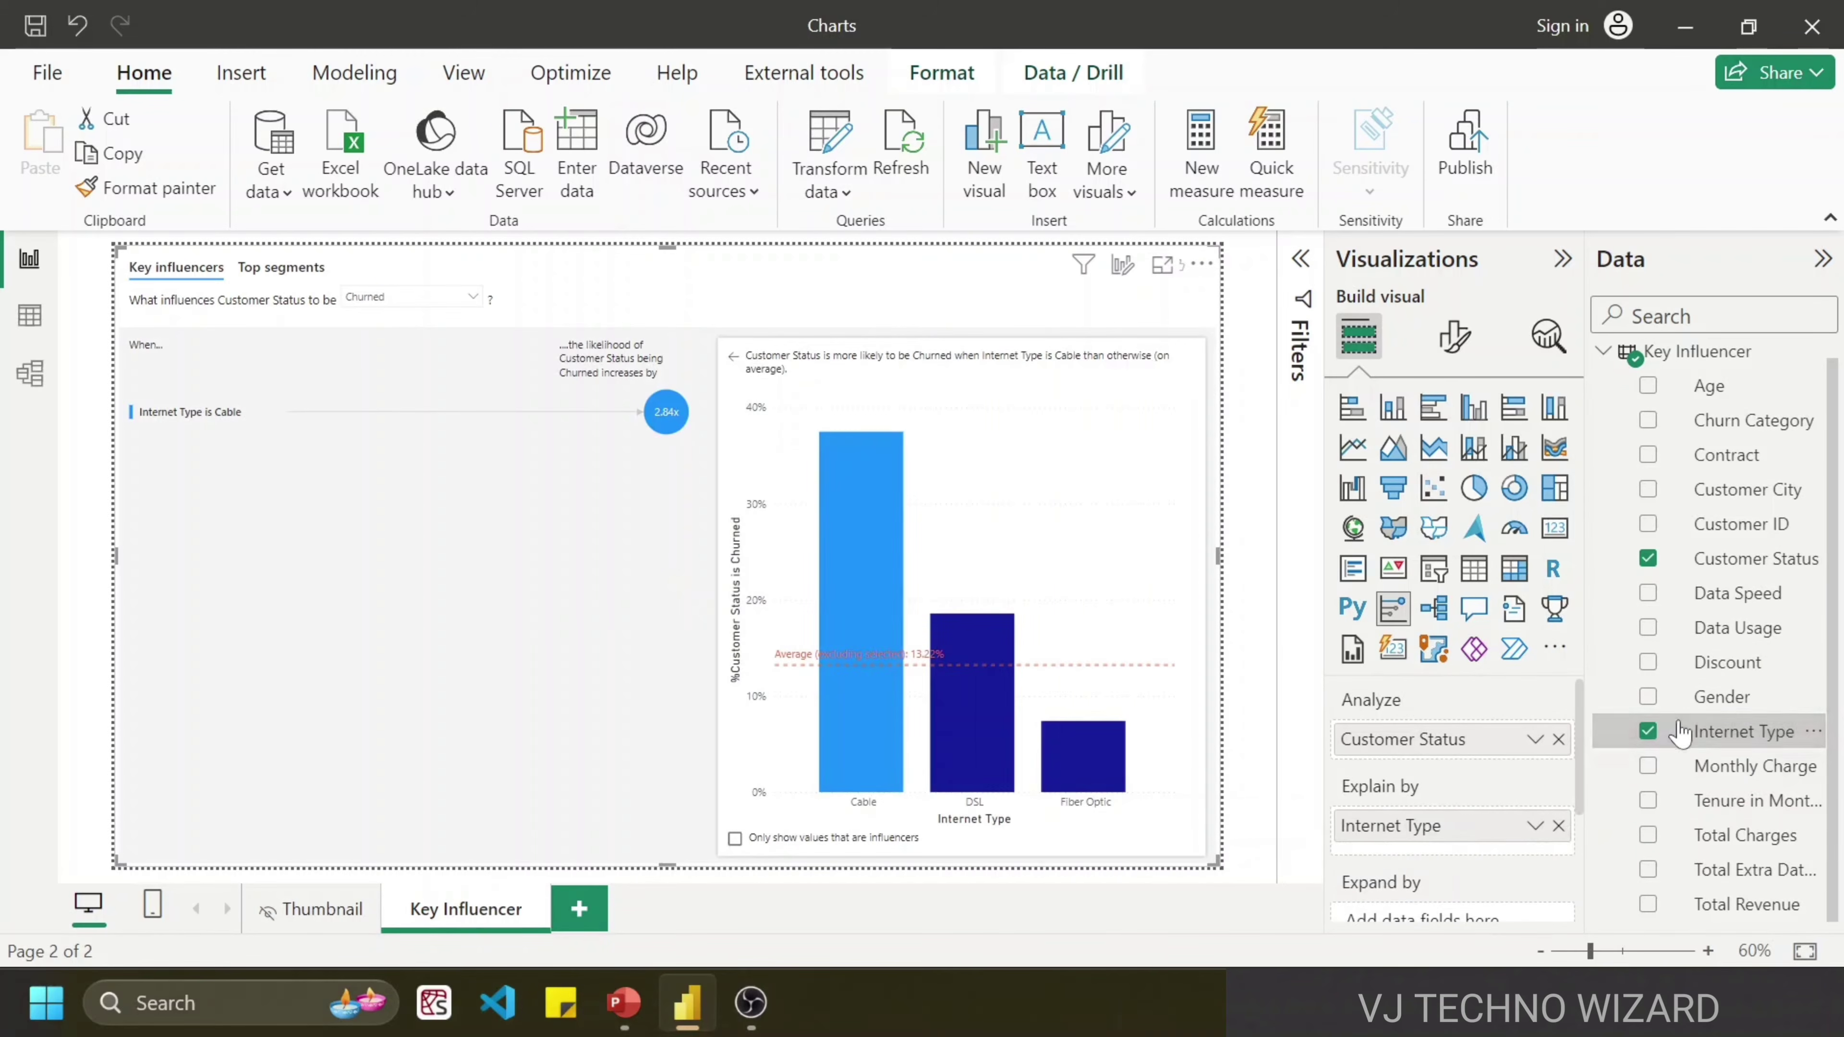
pyautogui.moveTo(1740, 666); pyautogui.dragTo(1474, 846)
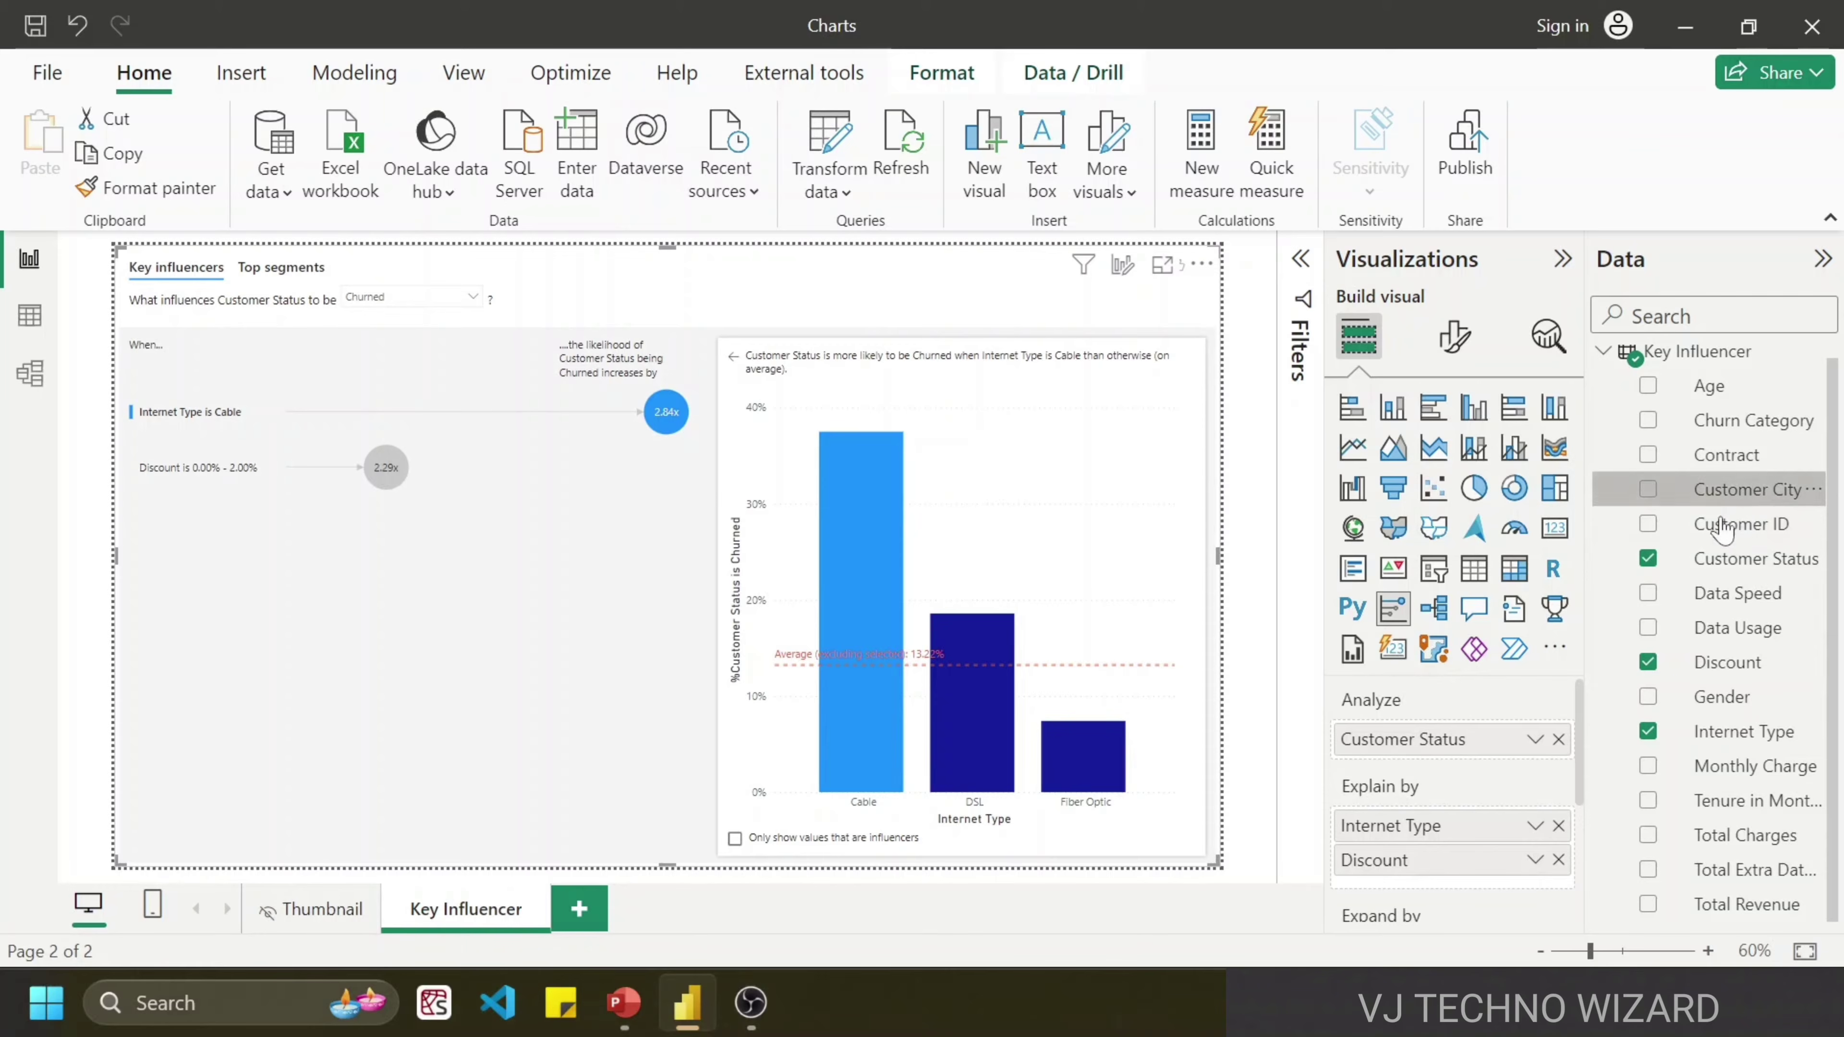
pyautogui.moveTo(1735, 490); pyautogui.dragTo(1465, 885)
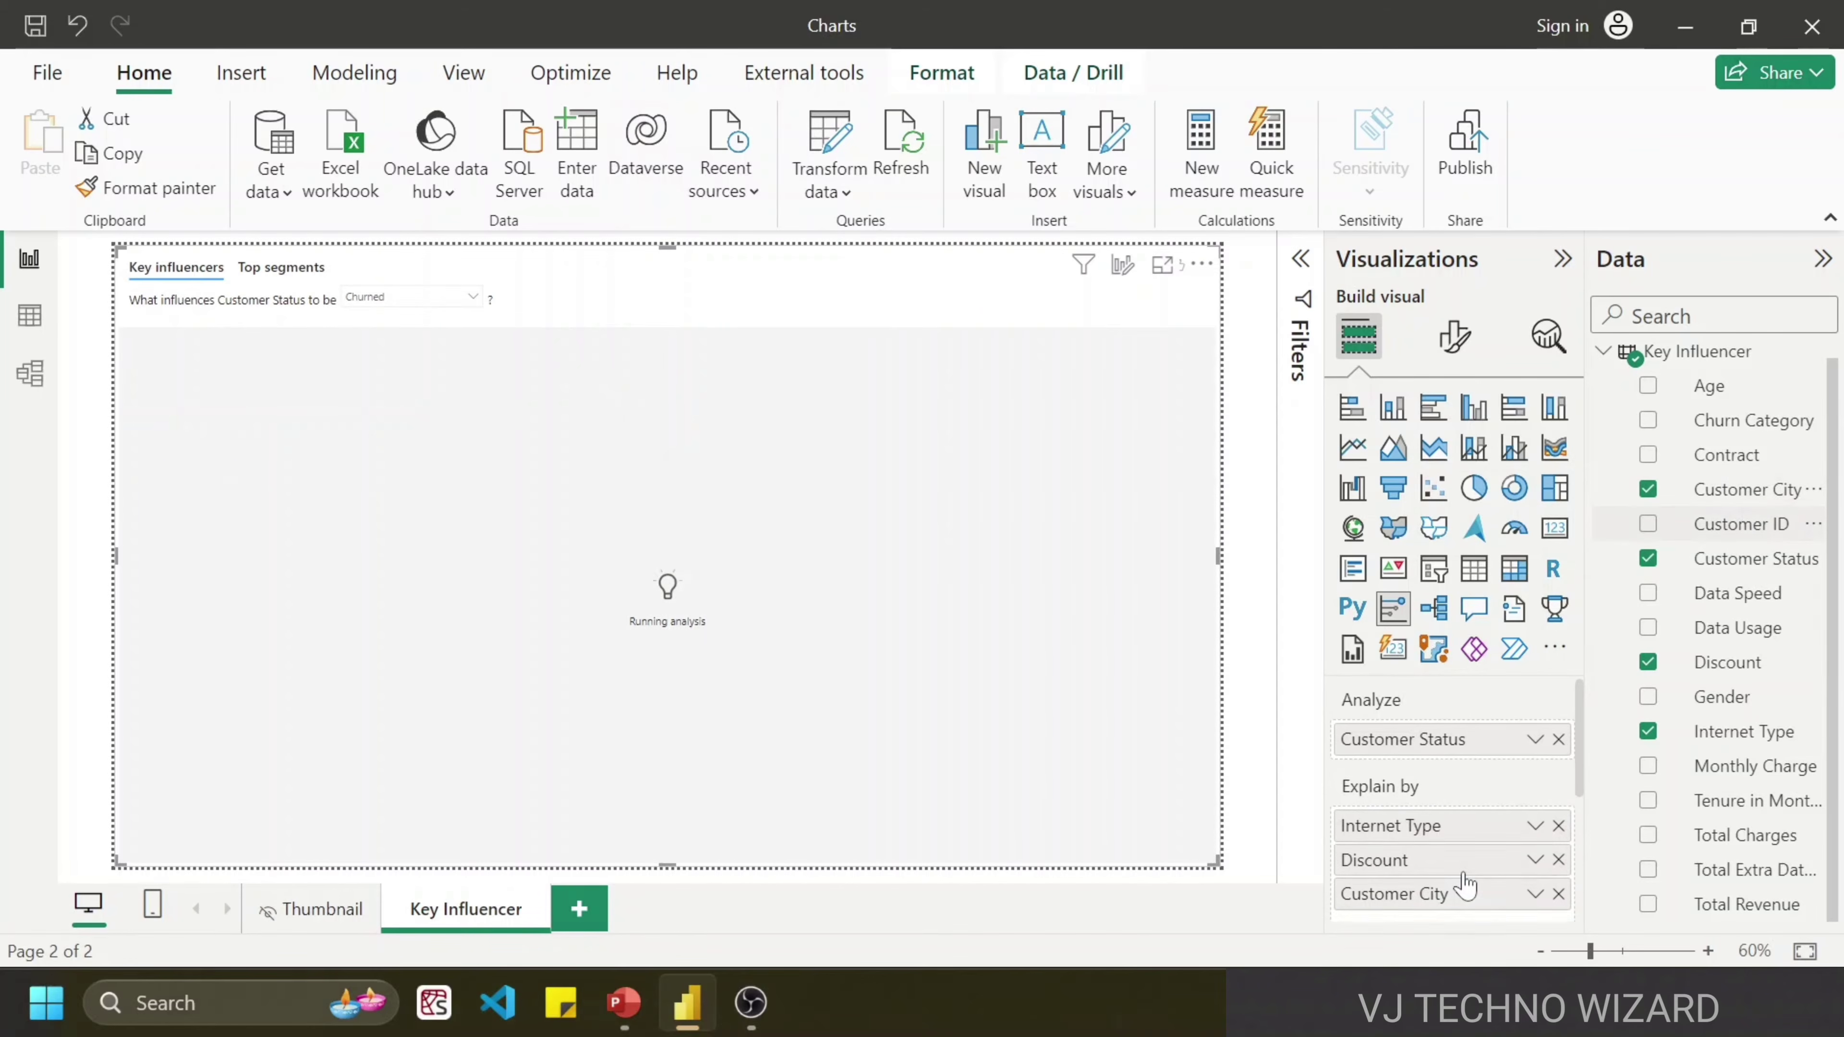
pyautogui.scroll(-2, 1465, 871)
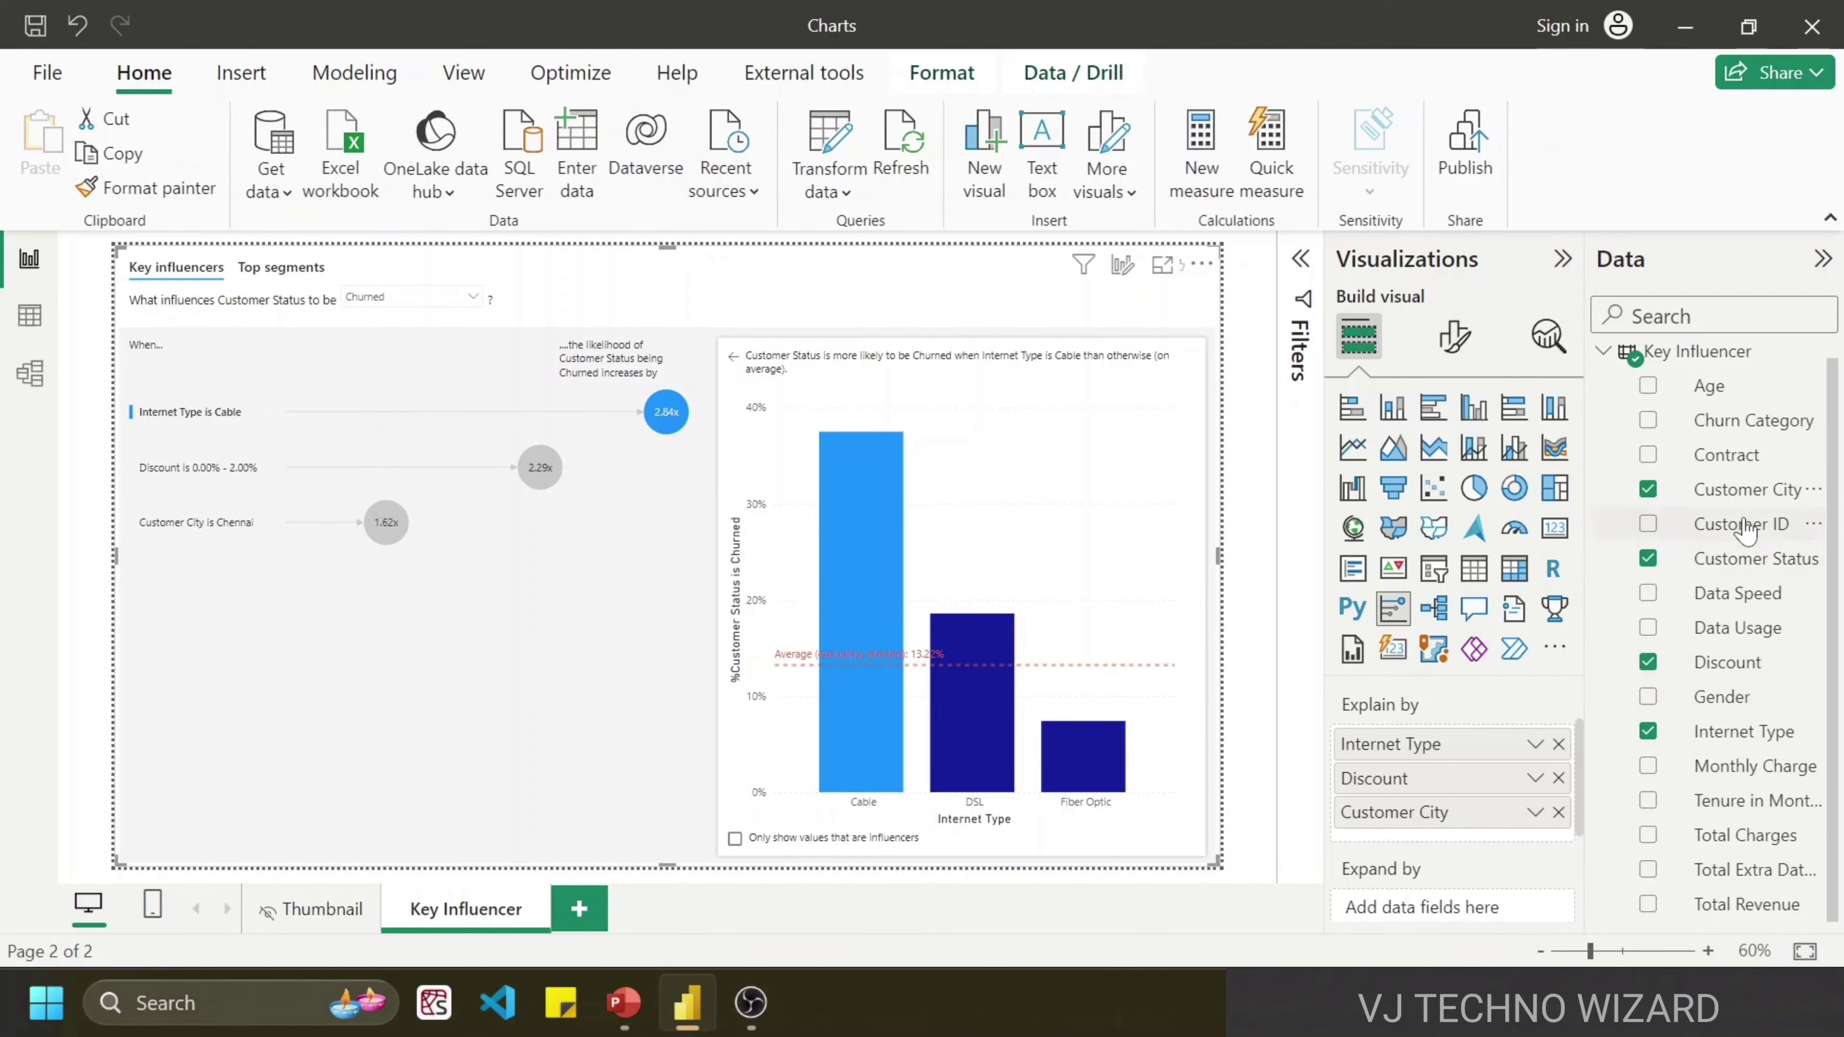
pyautogui.moveTo(1725, 601); pyautogui.dragTo(1467, 842)
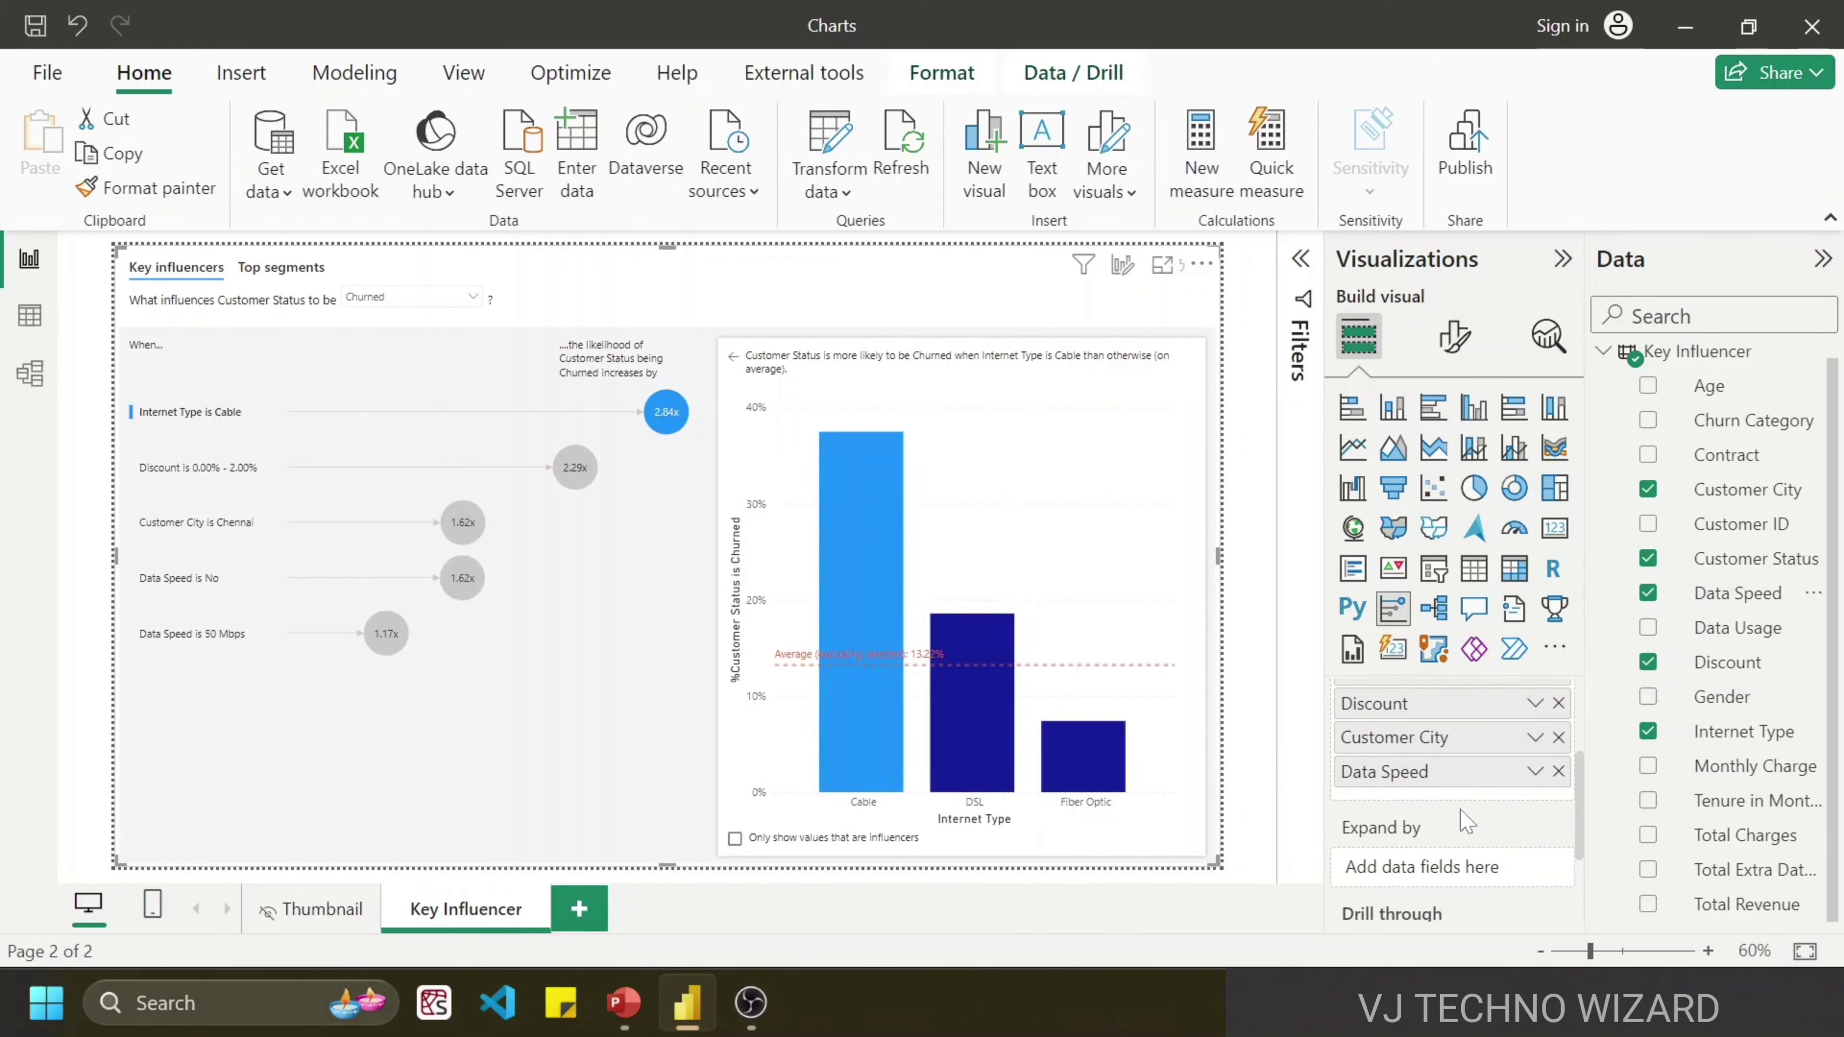
pyautogui.moveTo(1755, 642); pyautogui.dragTo(1476, 790)
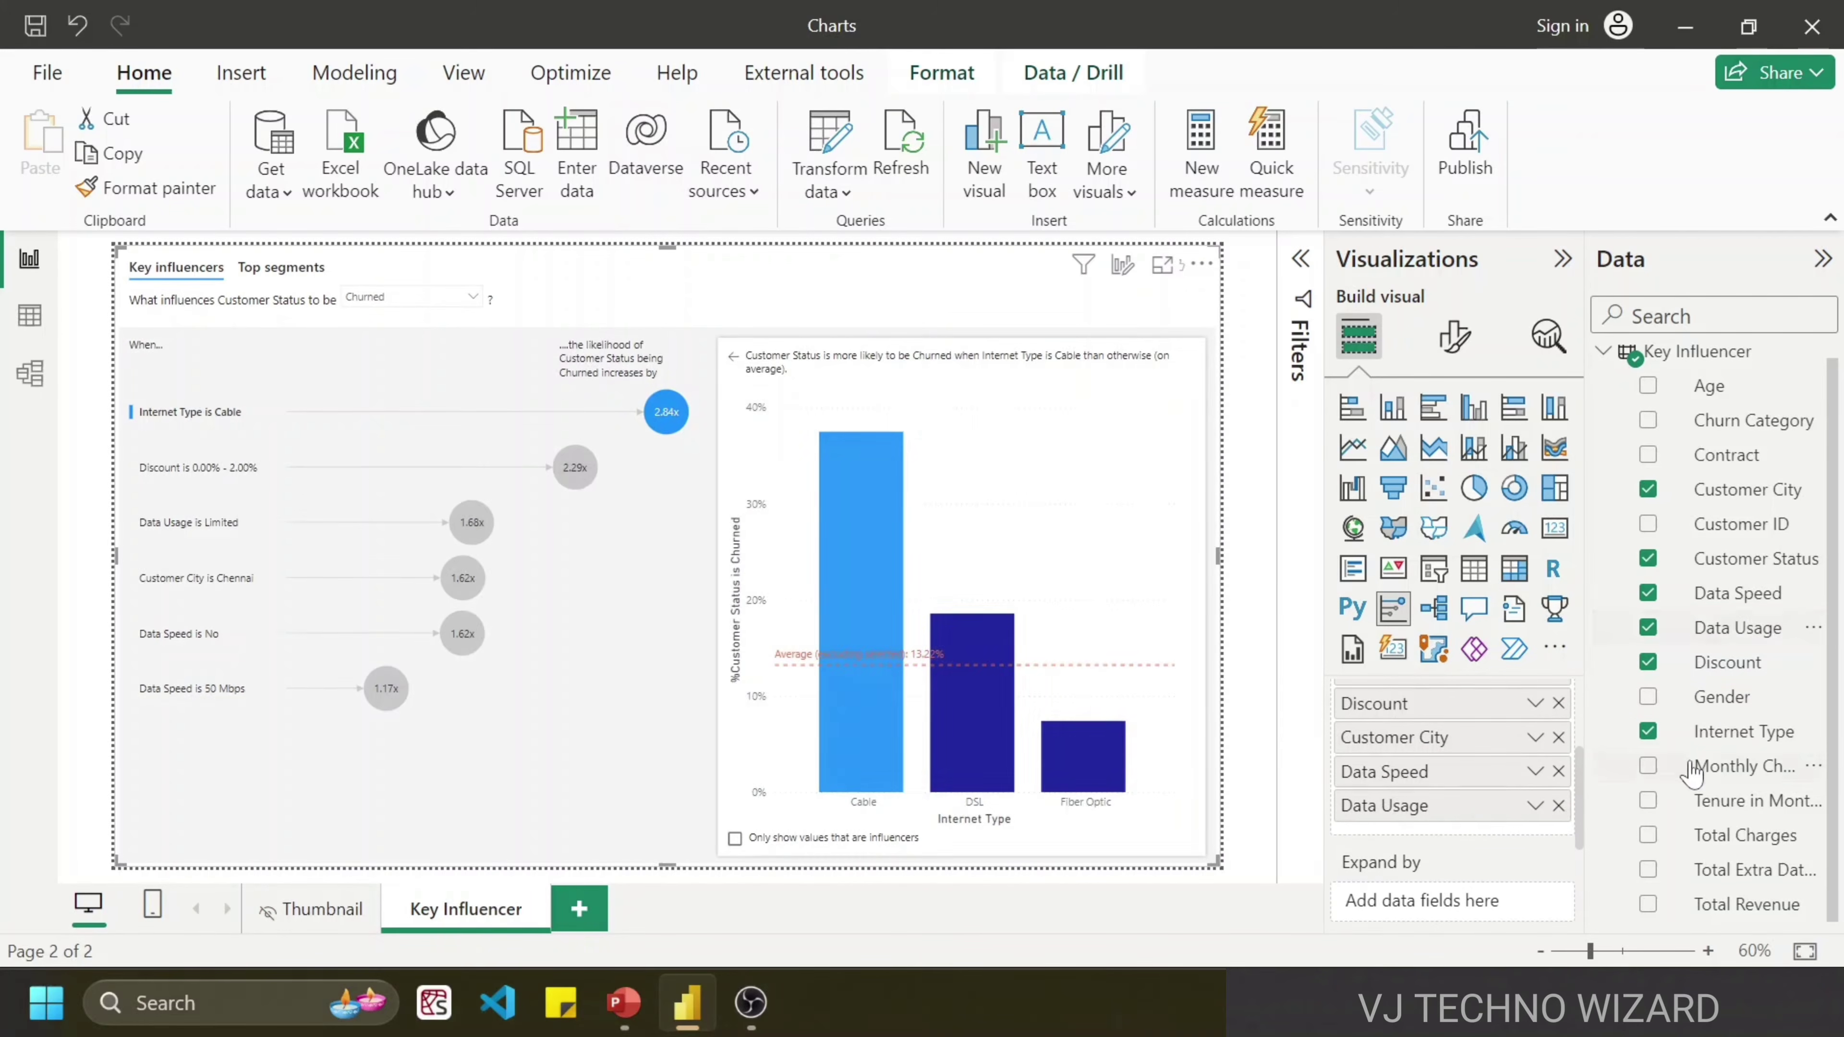
pyautogui.scroll(1, 1709, 771)
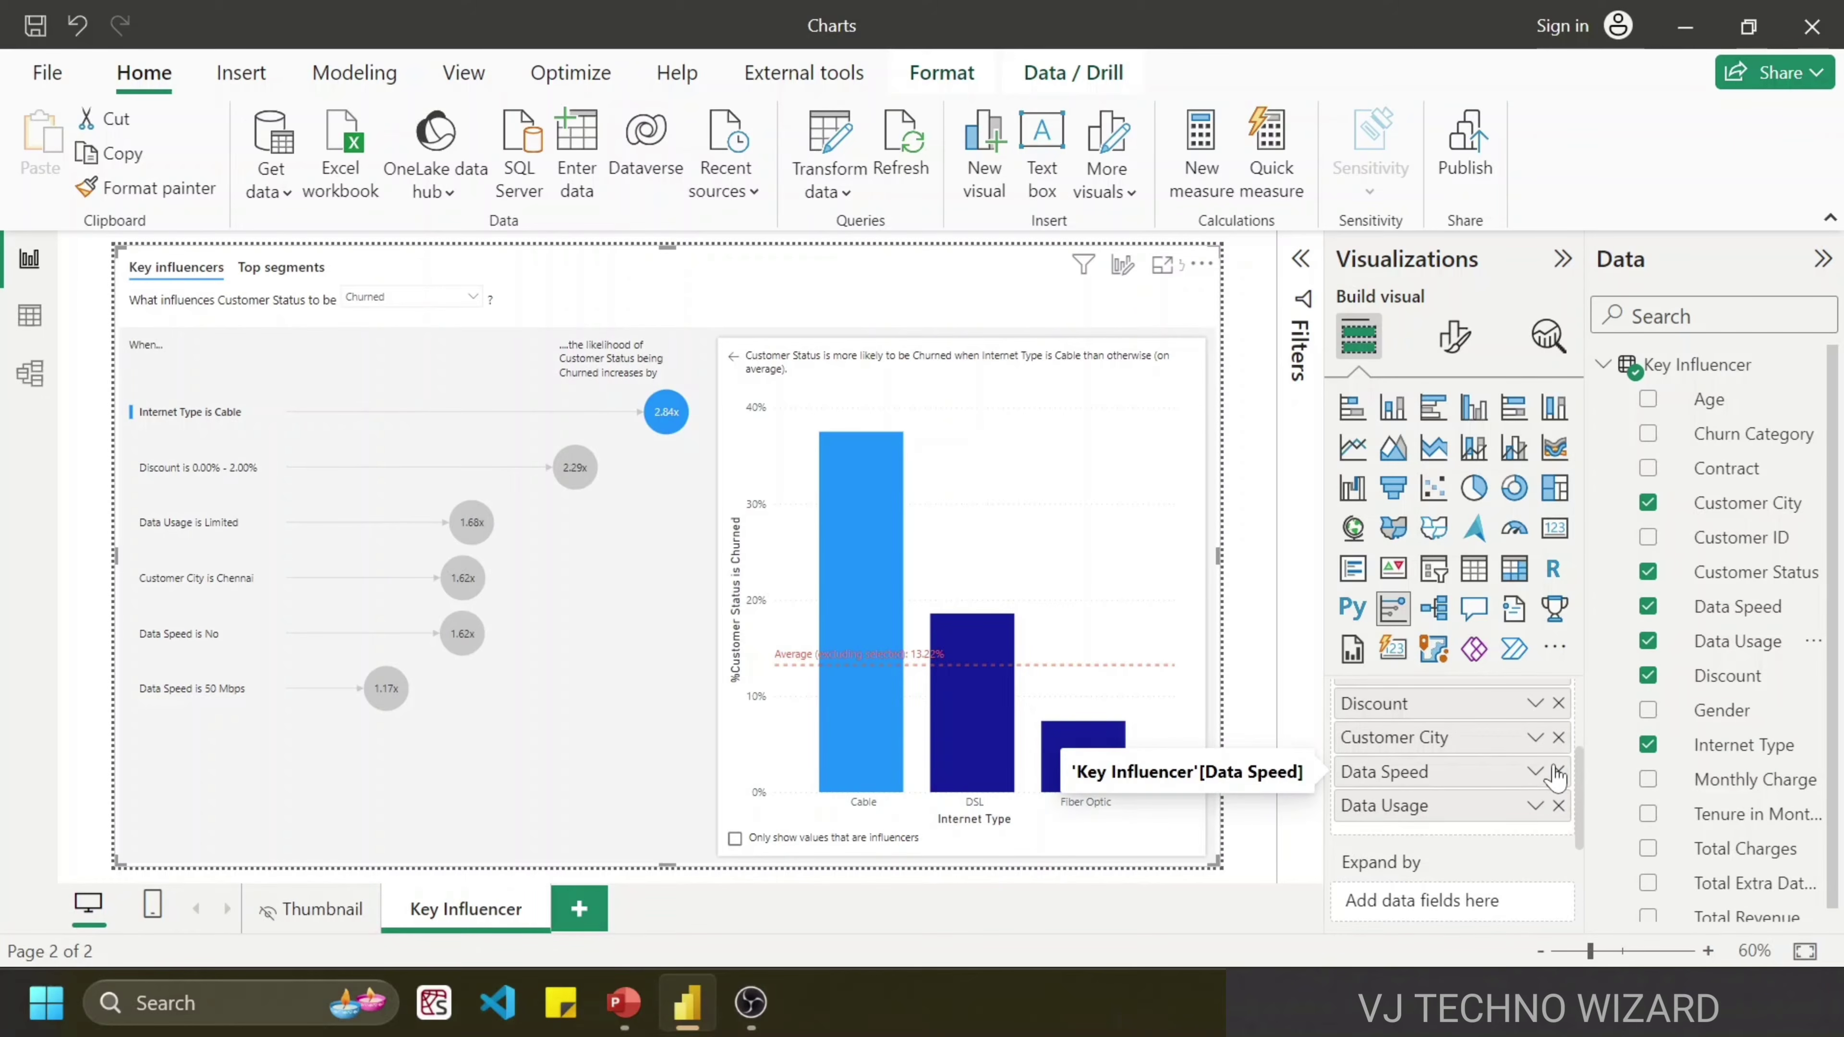
pyautogui.scroll(2, 1463, 748)
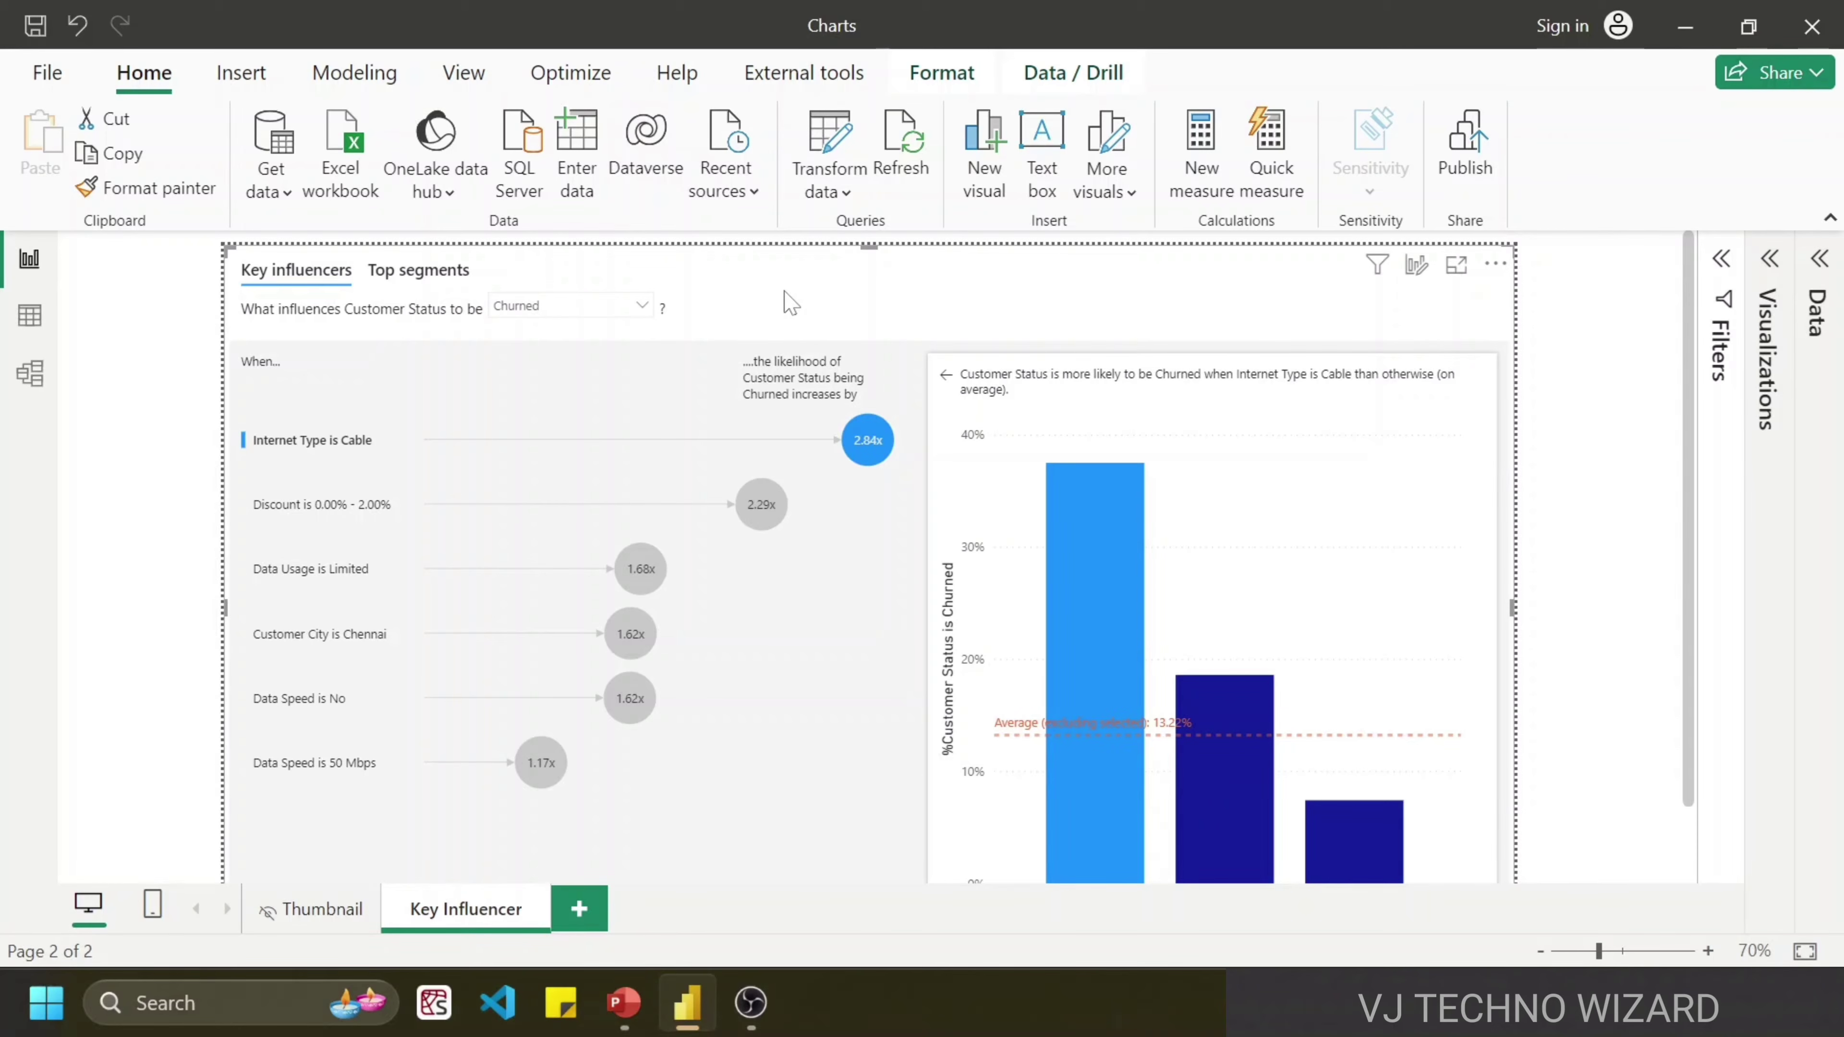
# Step: Switch the key influencers analysis to what influences Customer Status to be Stayed
pyautogui.click(601, 317)
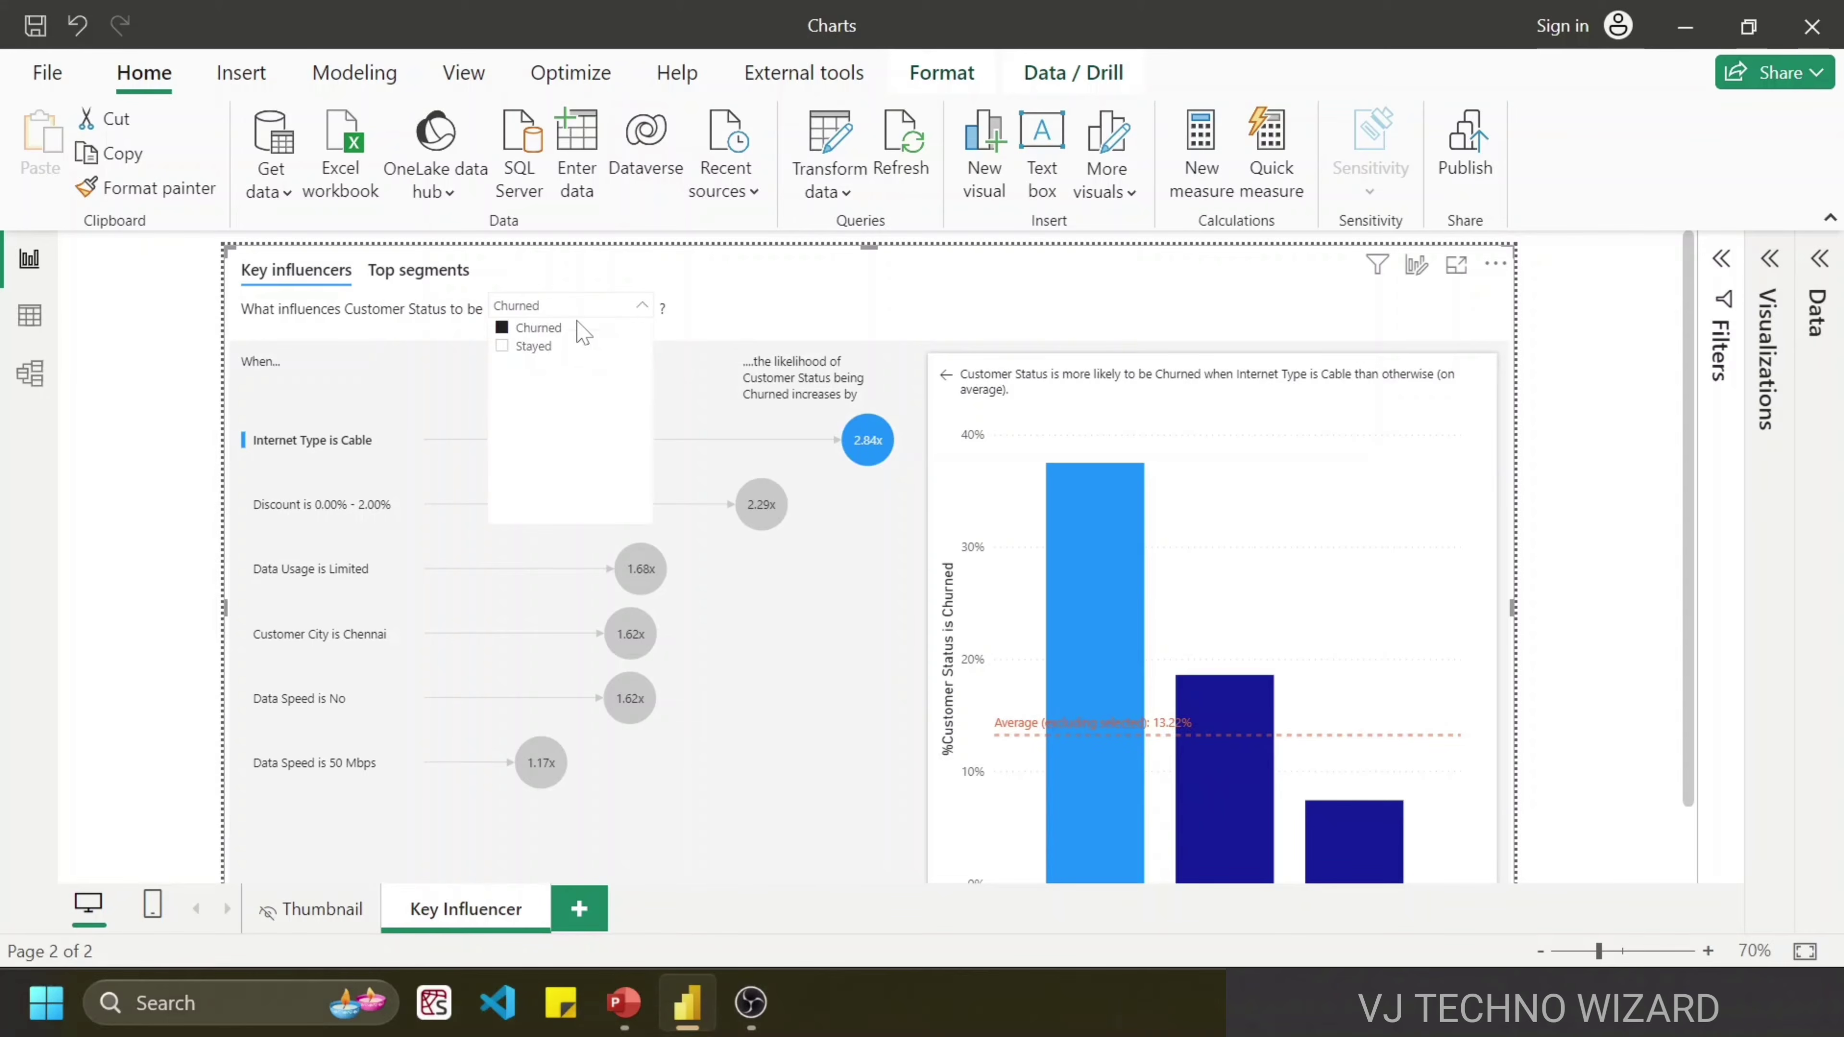
pyautogui.click(523, 347)
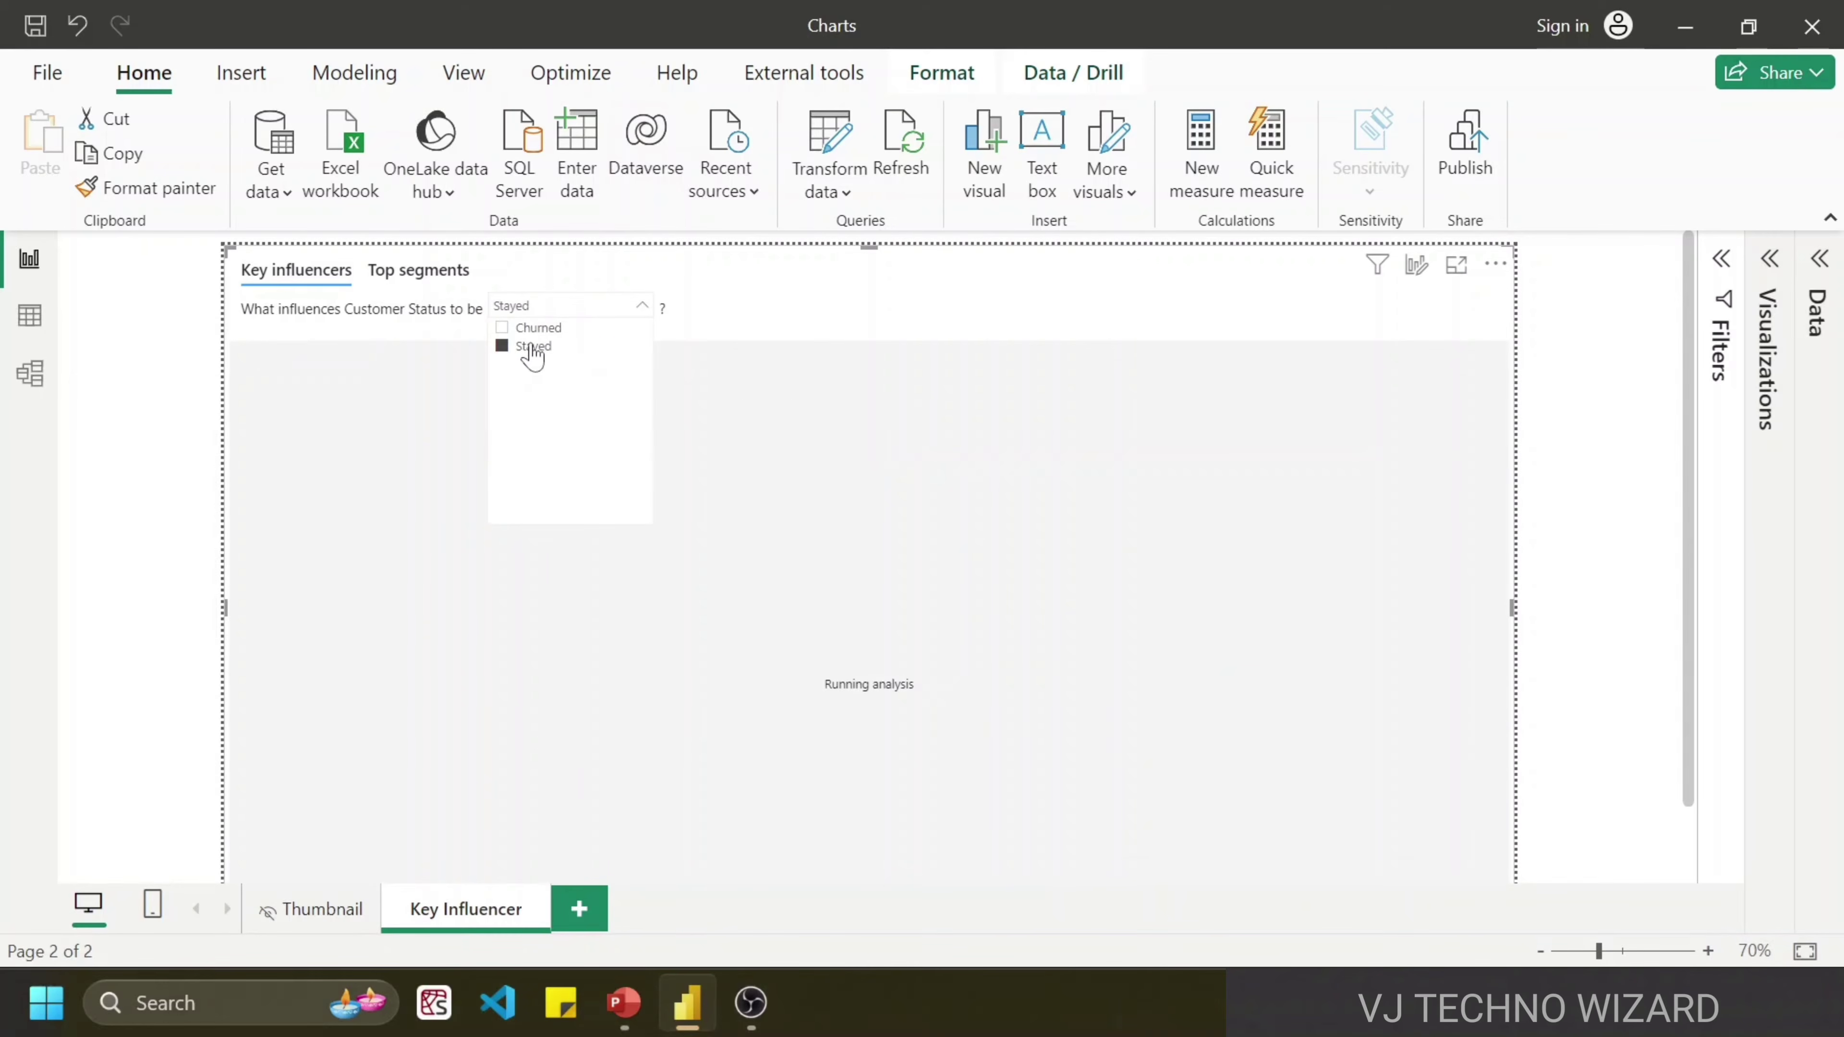
pyautogui.click(566, 312)
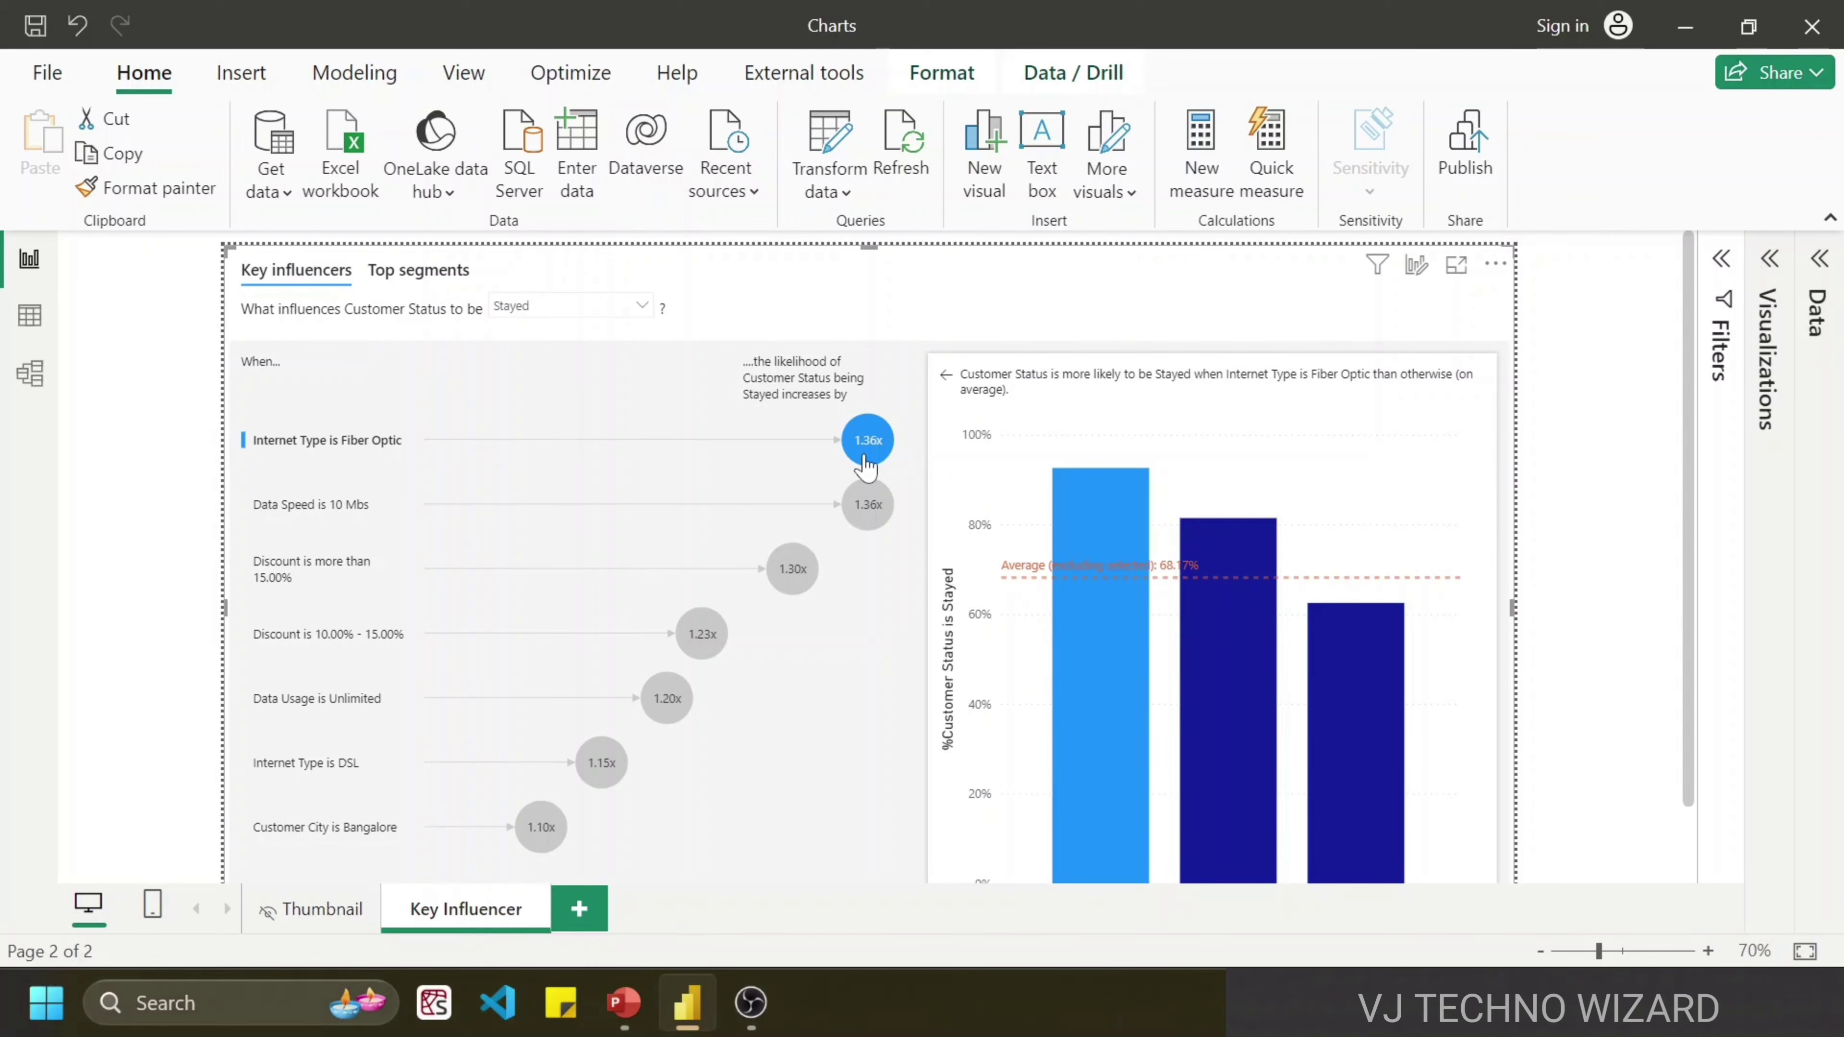
# Step: Set the key influencers analysis to what influences Customer Status to be Churned
pyautogui.click(516, 307)
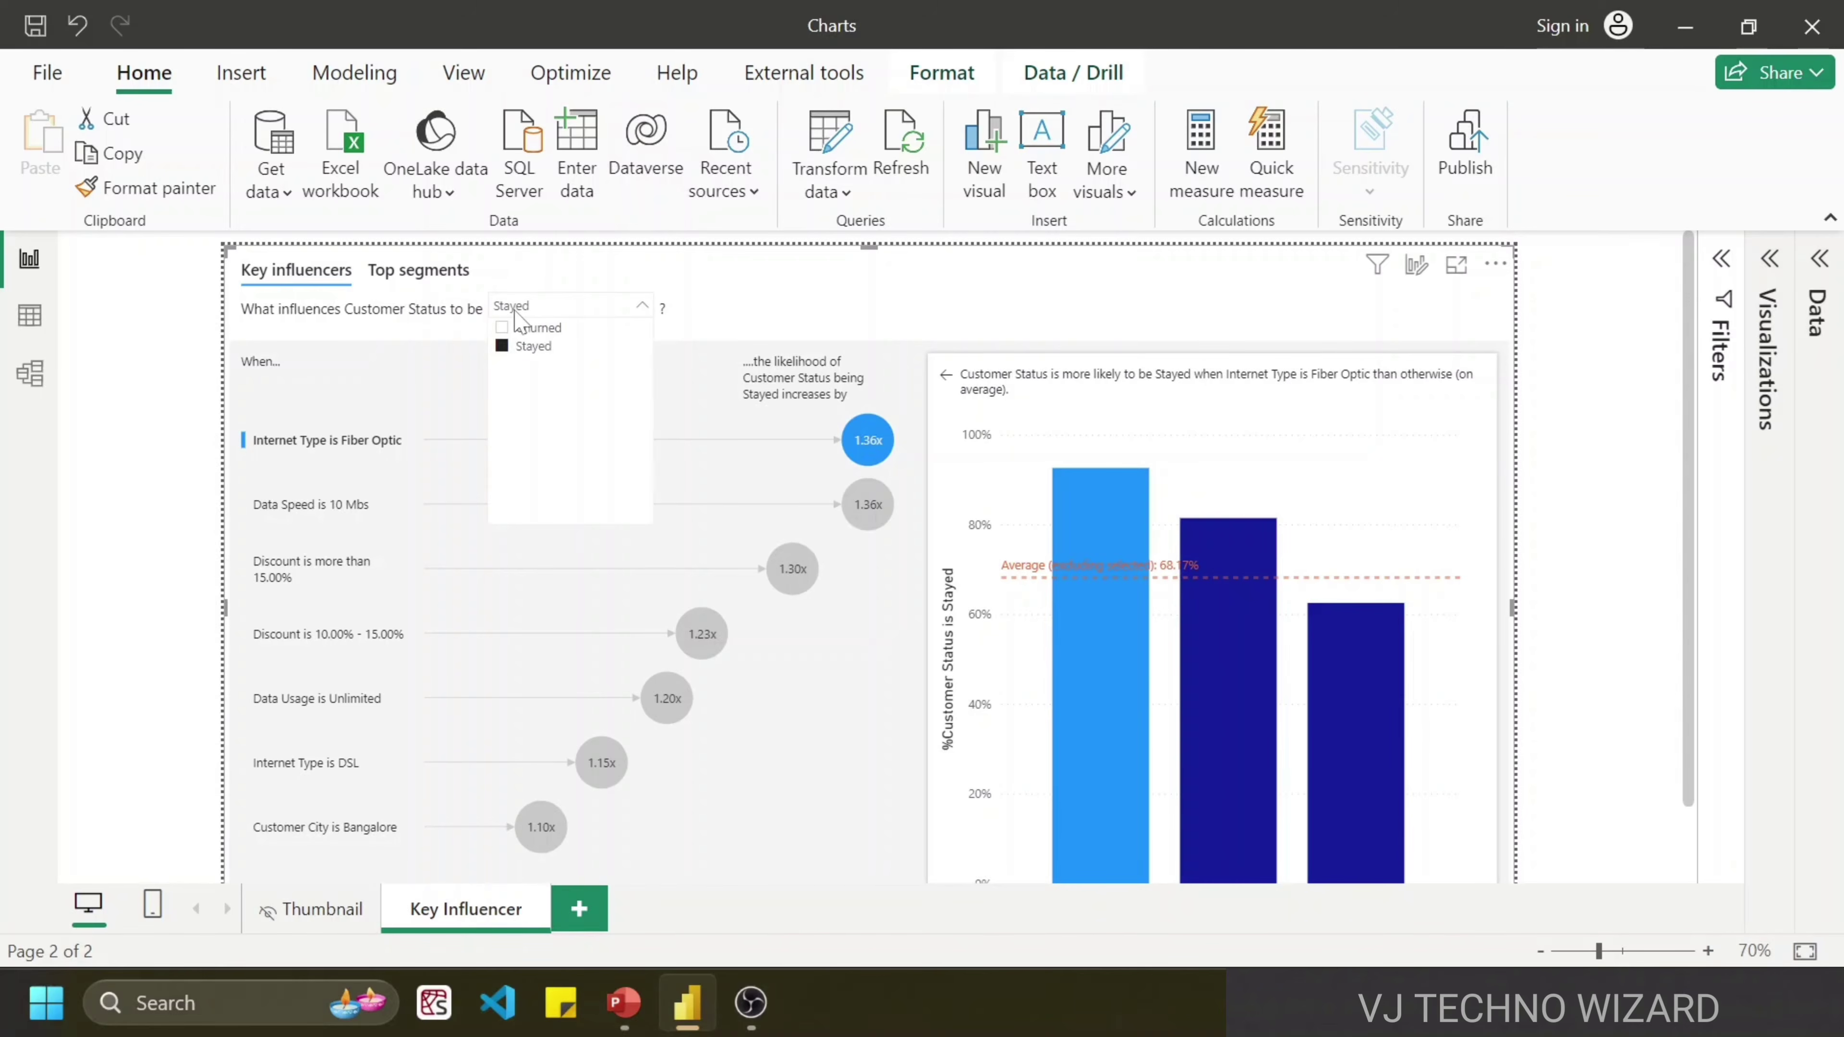
pyautogui.click(536, 334)
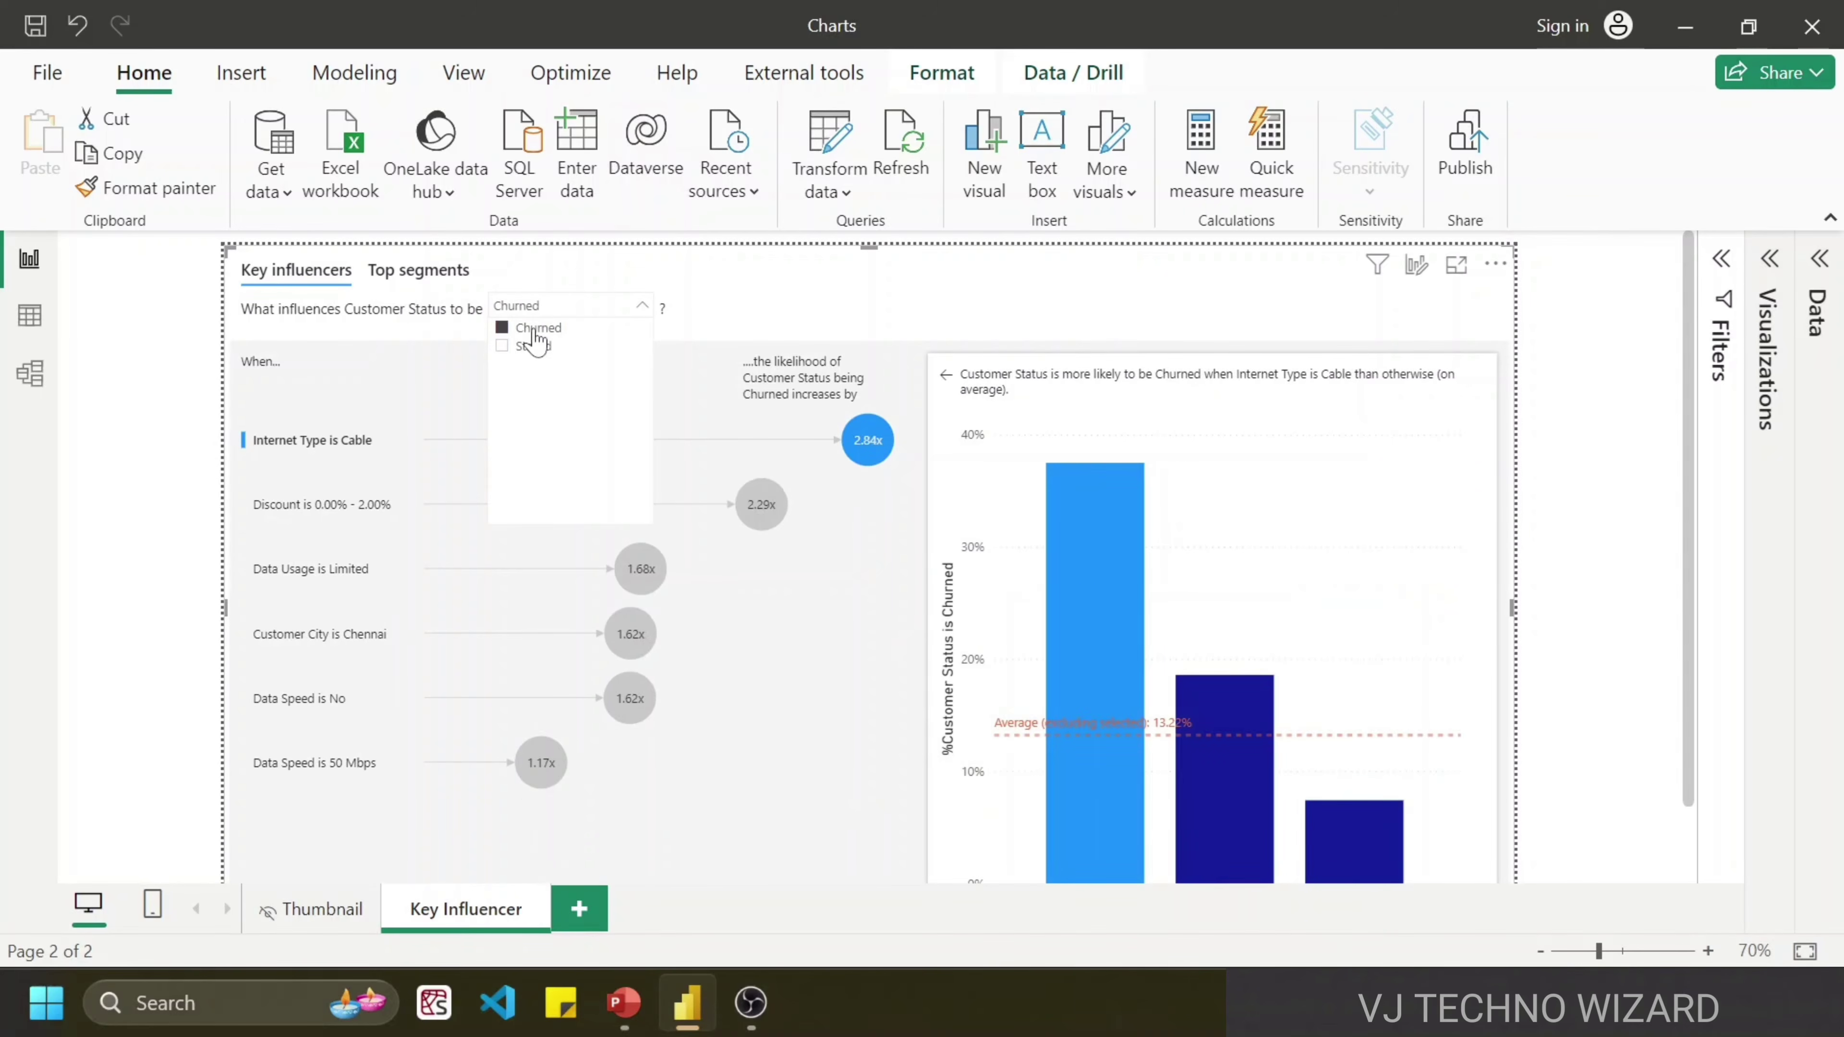
pyautogui.click(827, 294)
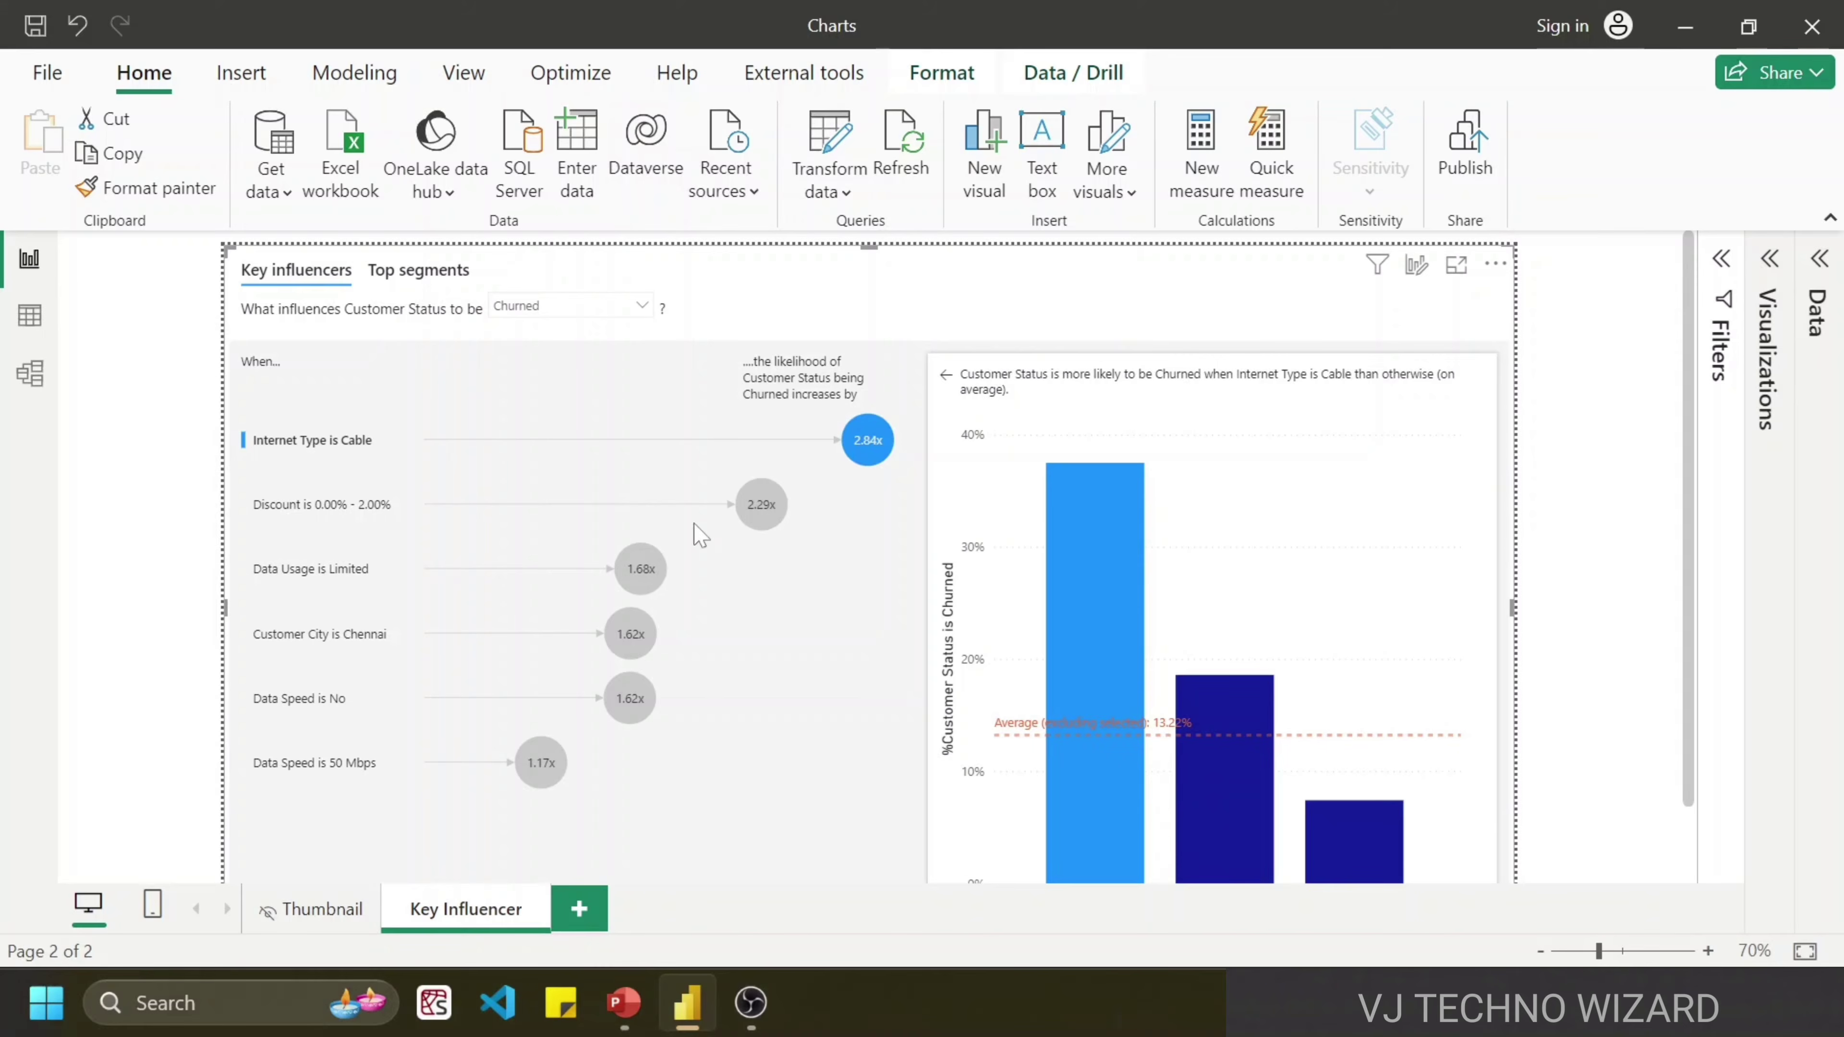
# Step: Read the details of the Discount 0.00% - 2.00% and Data Speed 50 Mbps influencers and view the Internet Type chart
pyautogui.moveTo(768, 515)
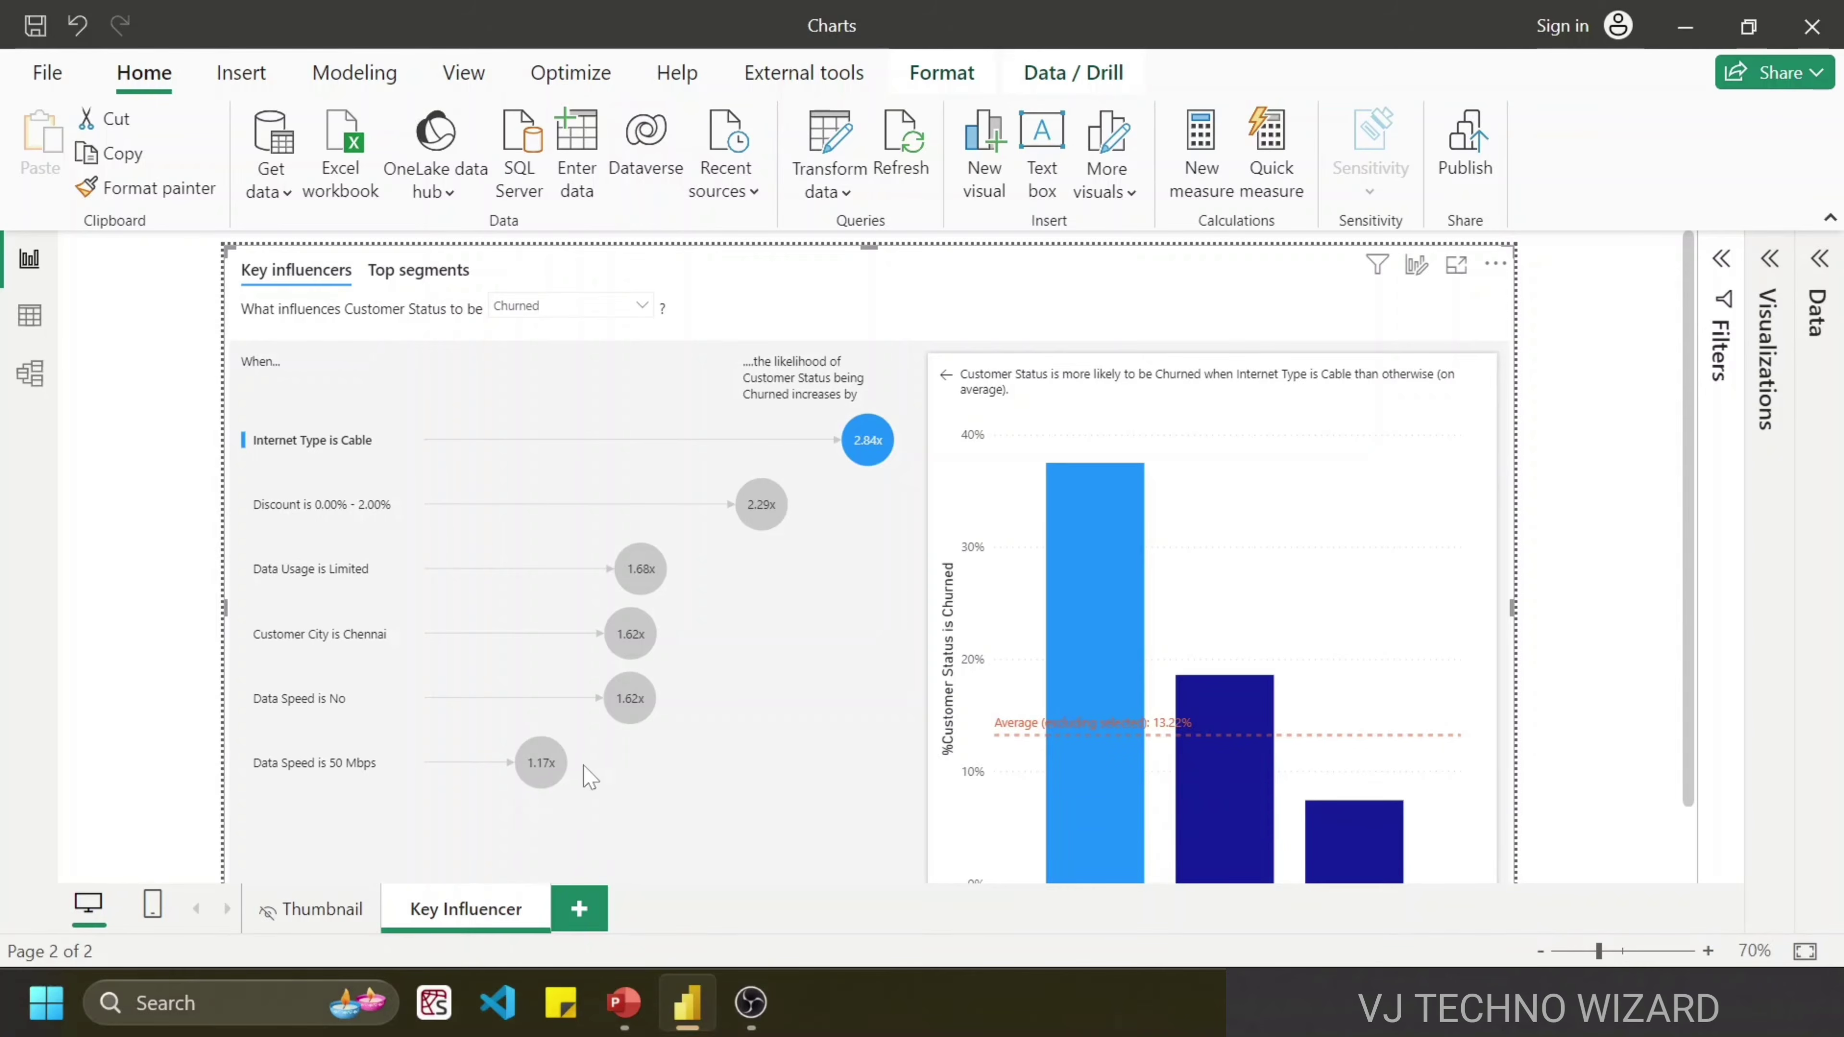
pyautogui.moveTo(540, 779)
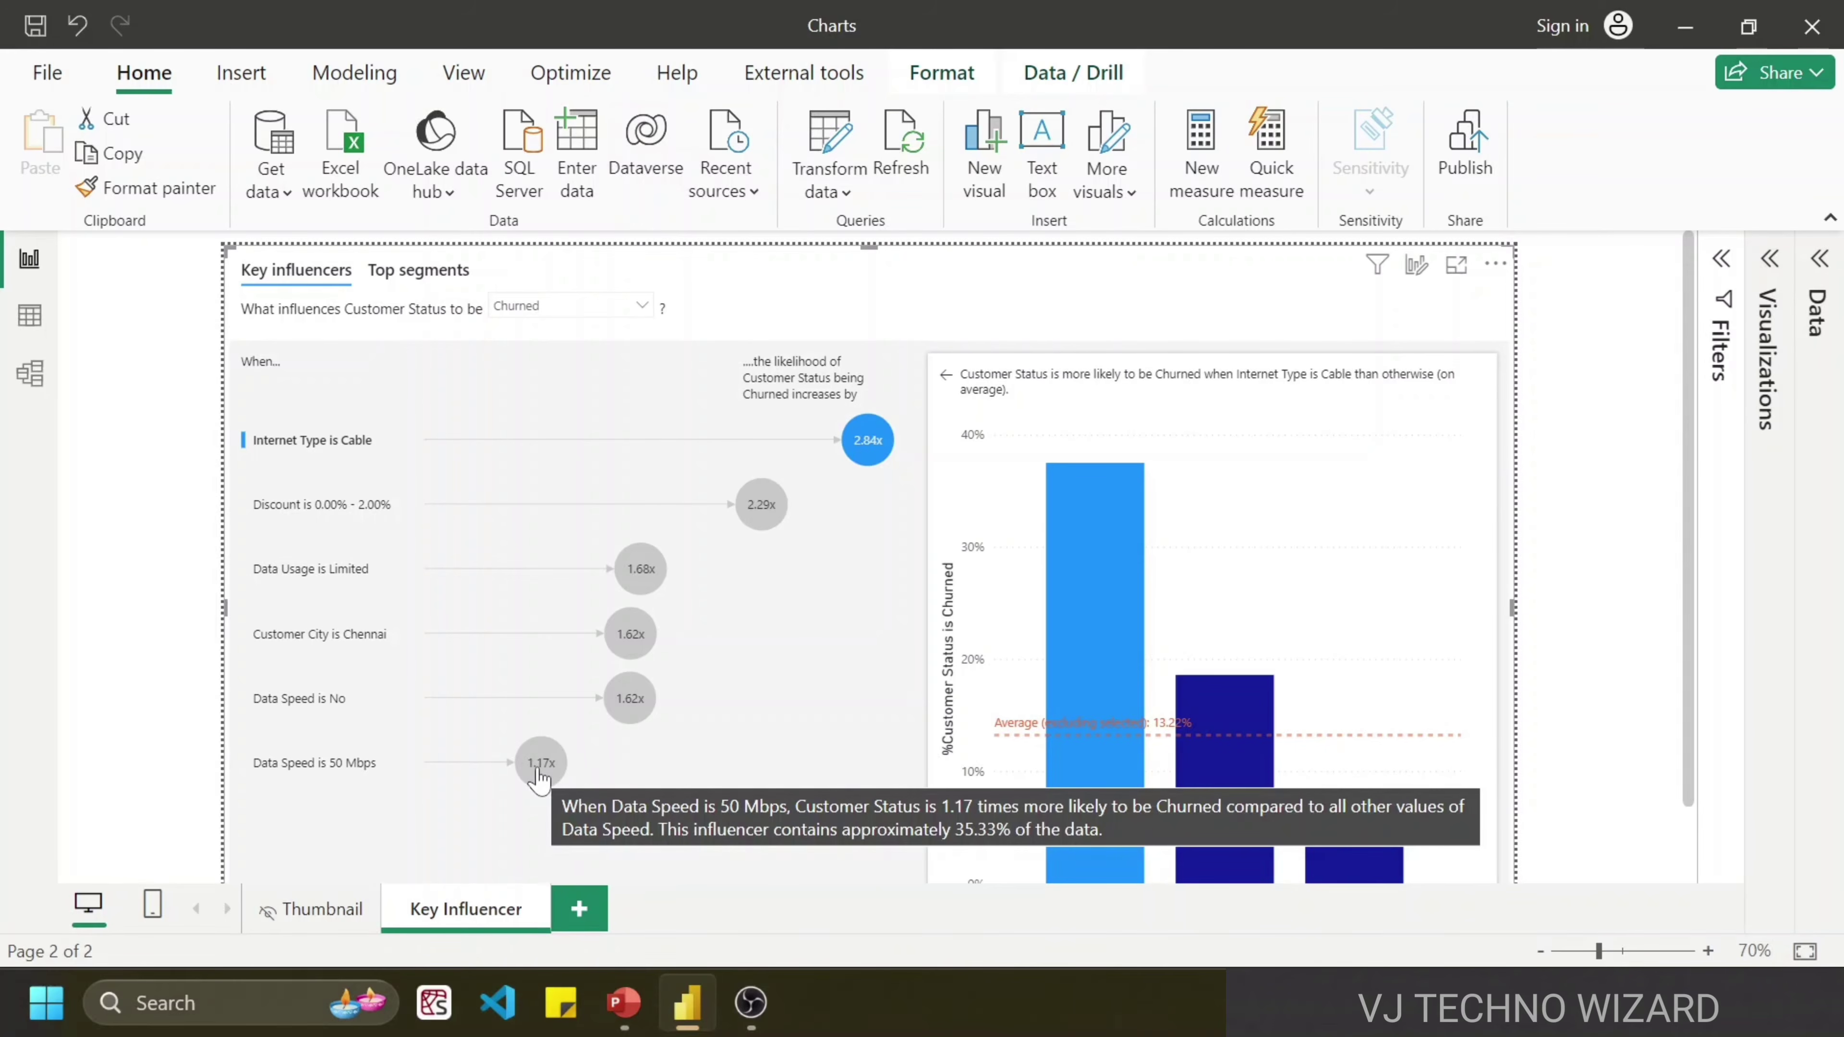
pyautogui.scroll(-2, 537, 774)
pyautogui.scroll(2, 535, 748)
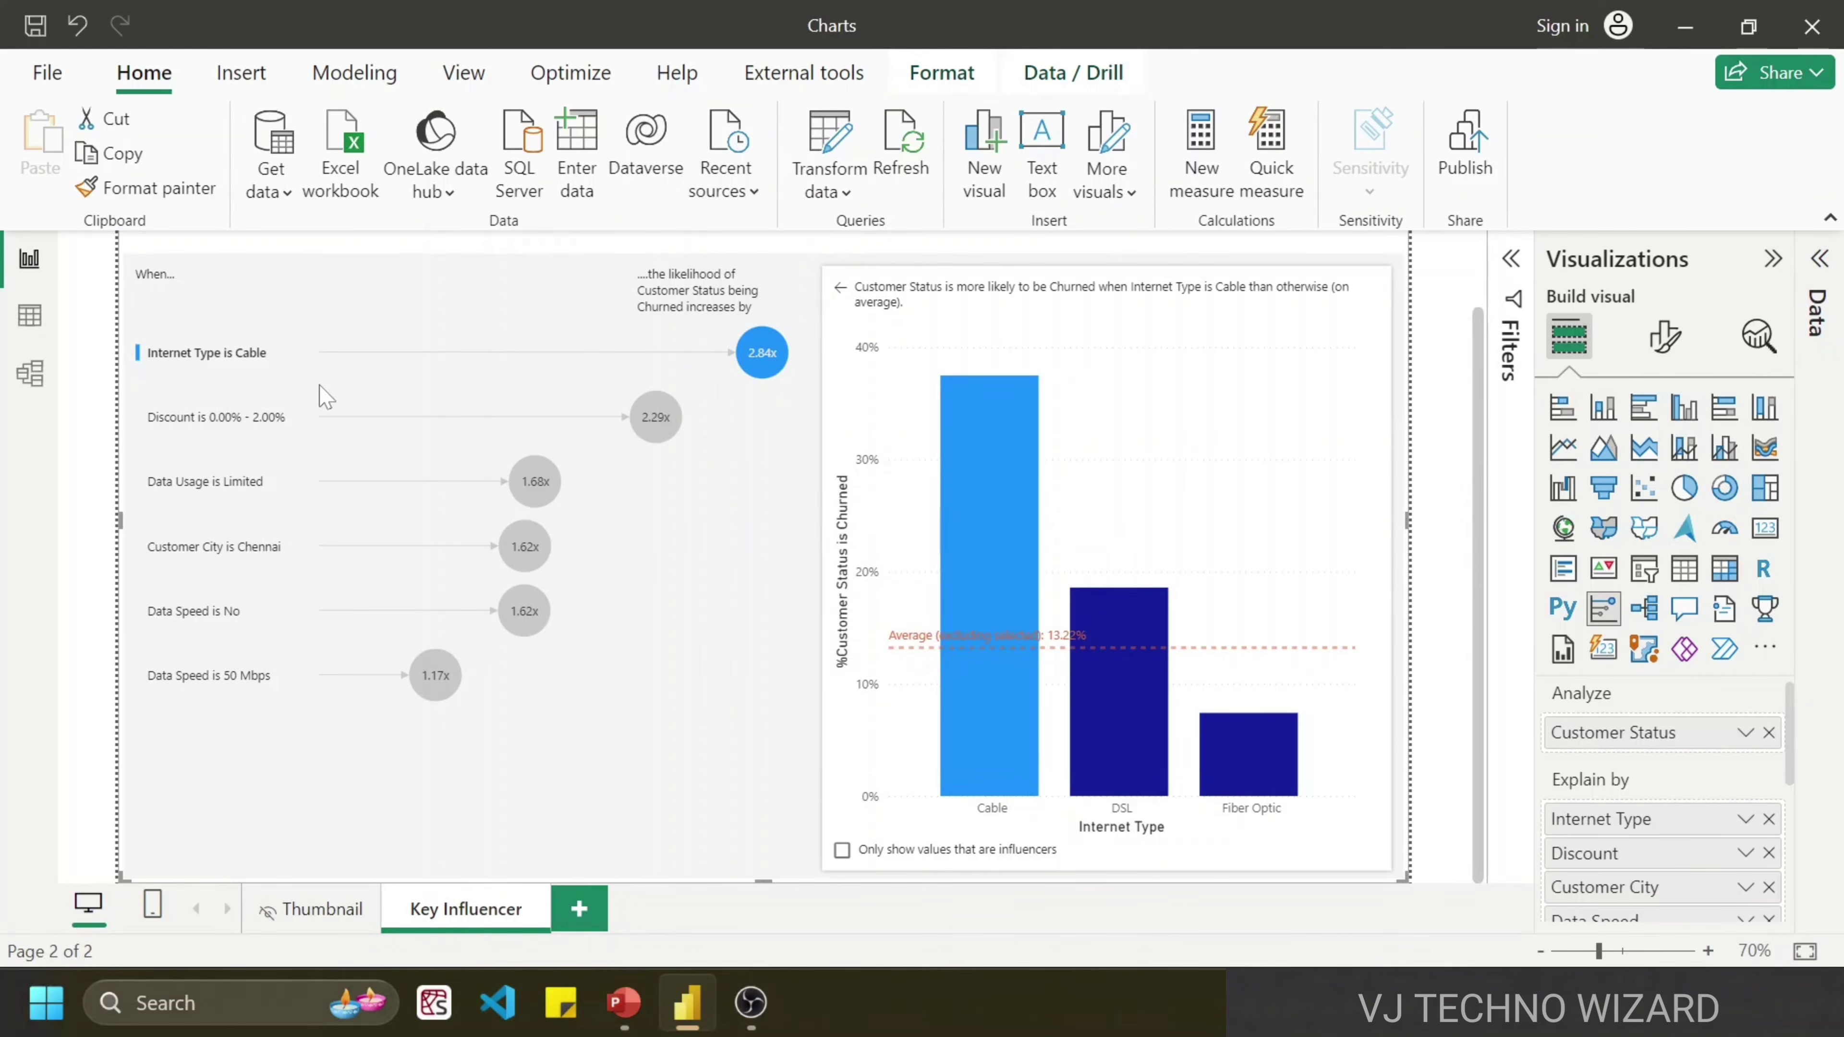
# Step: Examine the Data Speed 50 Mbps and Data Speed No influencers and read the bar details in their Data Speed chart
pyautogui.click(244, 685)
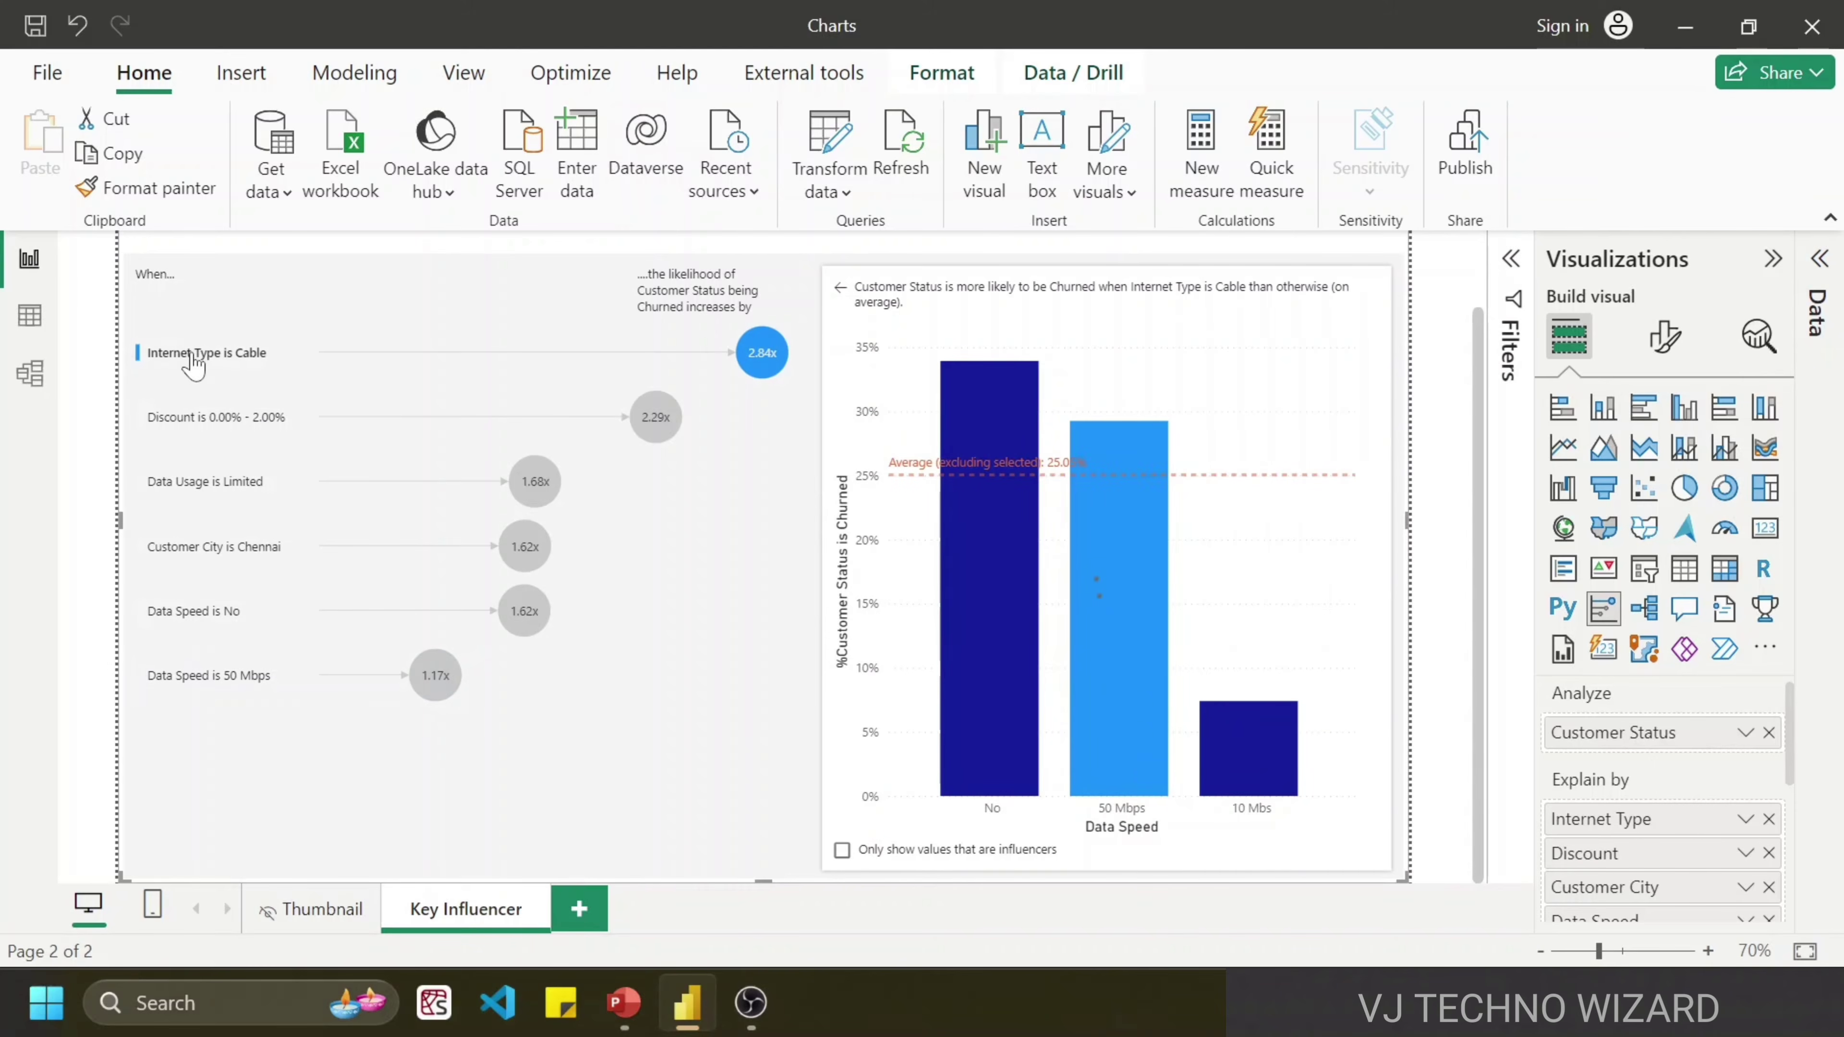
pyautogui.click(182, 619)
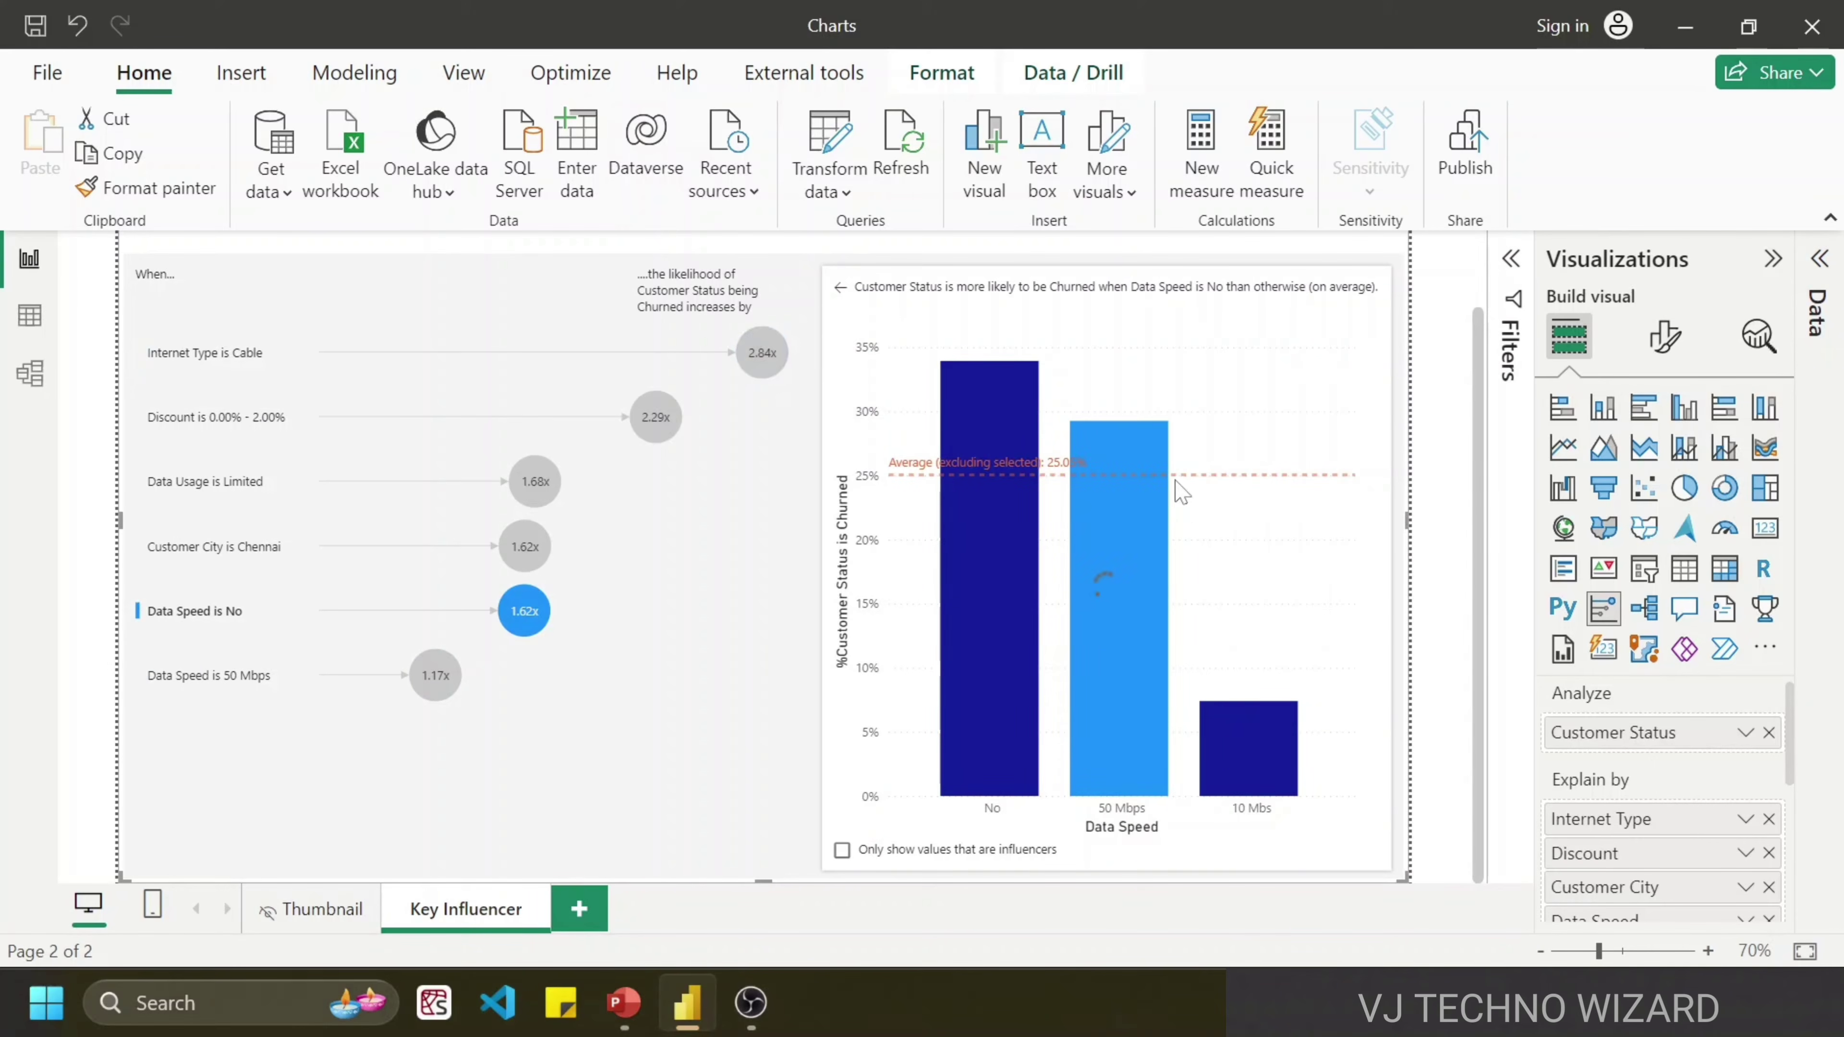
pyautogui.moveTo(1001, 442)
pyautogui.moveTo(1155, 579)
pyautogui.moveTo(1127, 487)
pyautogui.moveTo(1275, 778)
# Step: View the top segments where Customer Status is Churned and read the details of segments 2 and 3
pyautogui.scroll(2, 1275, 779)
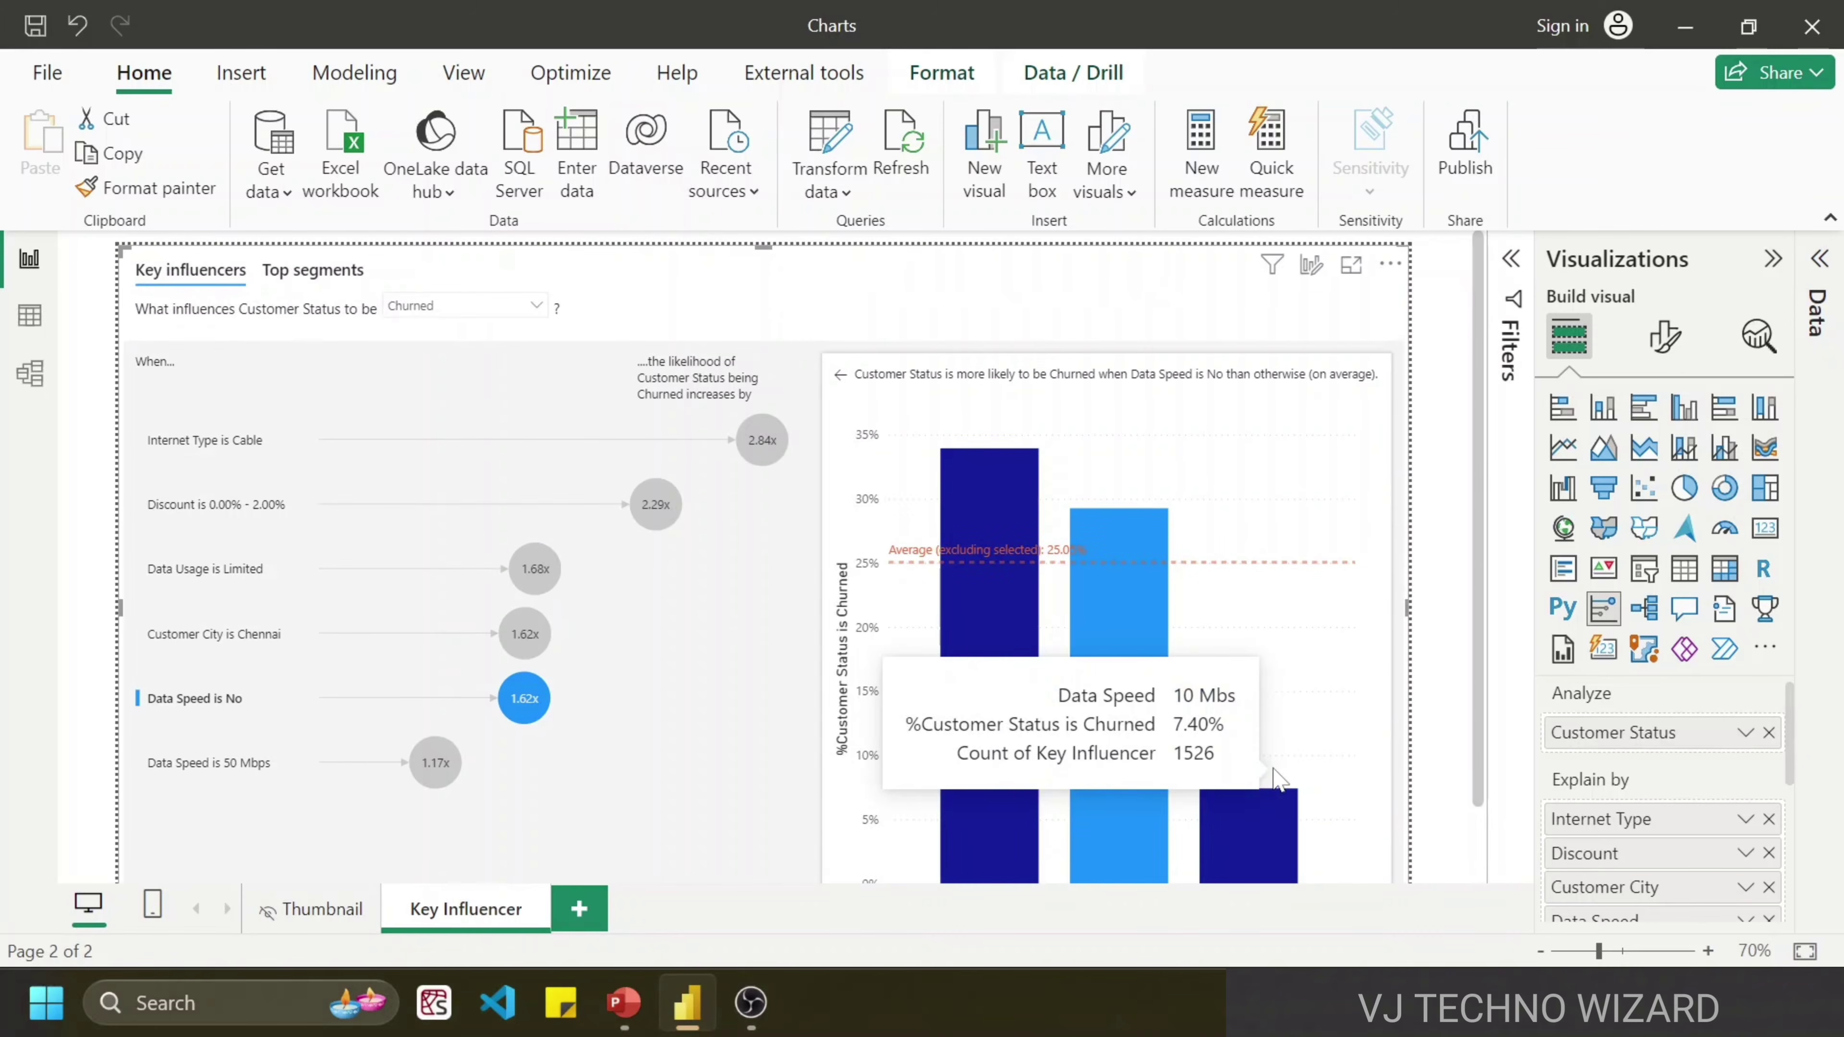
pyautogui.click(315, 279)
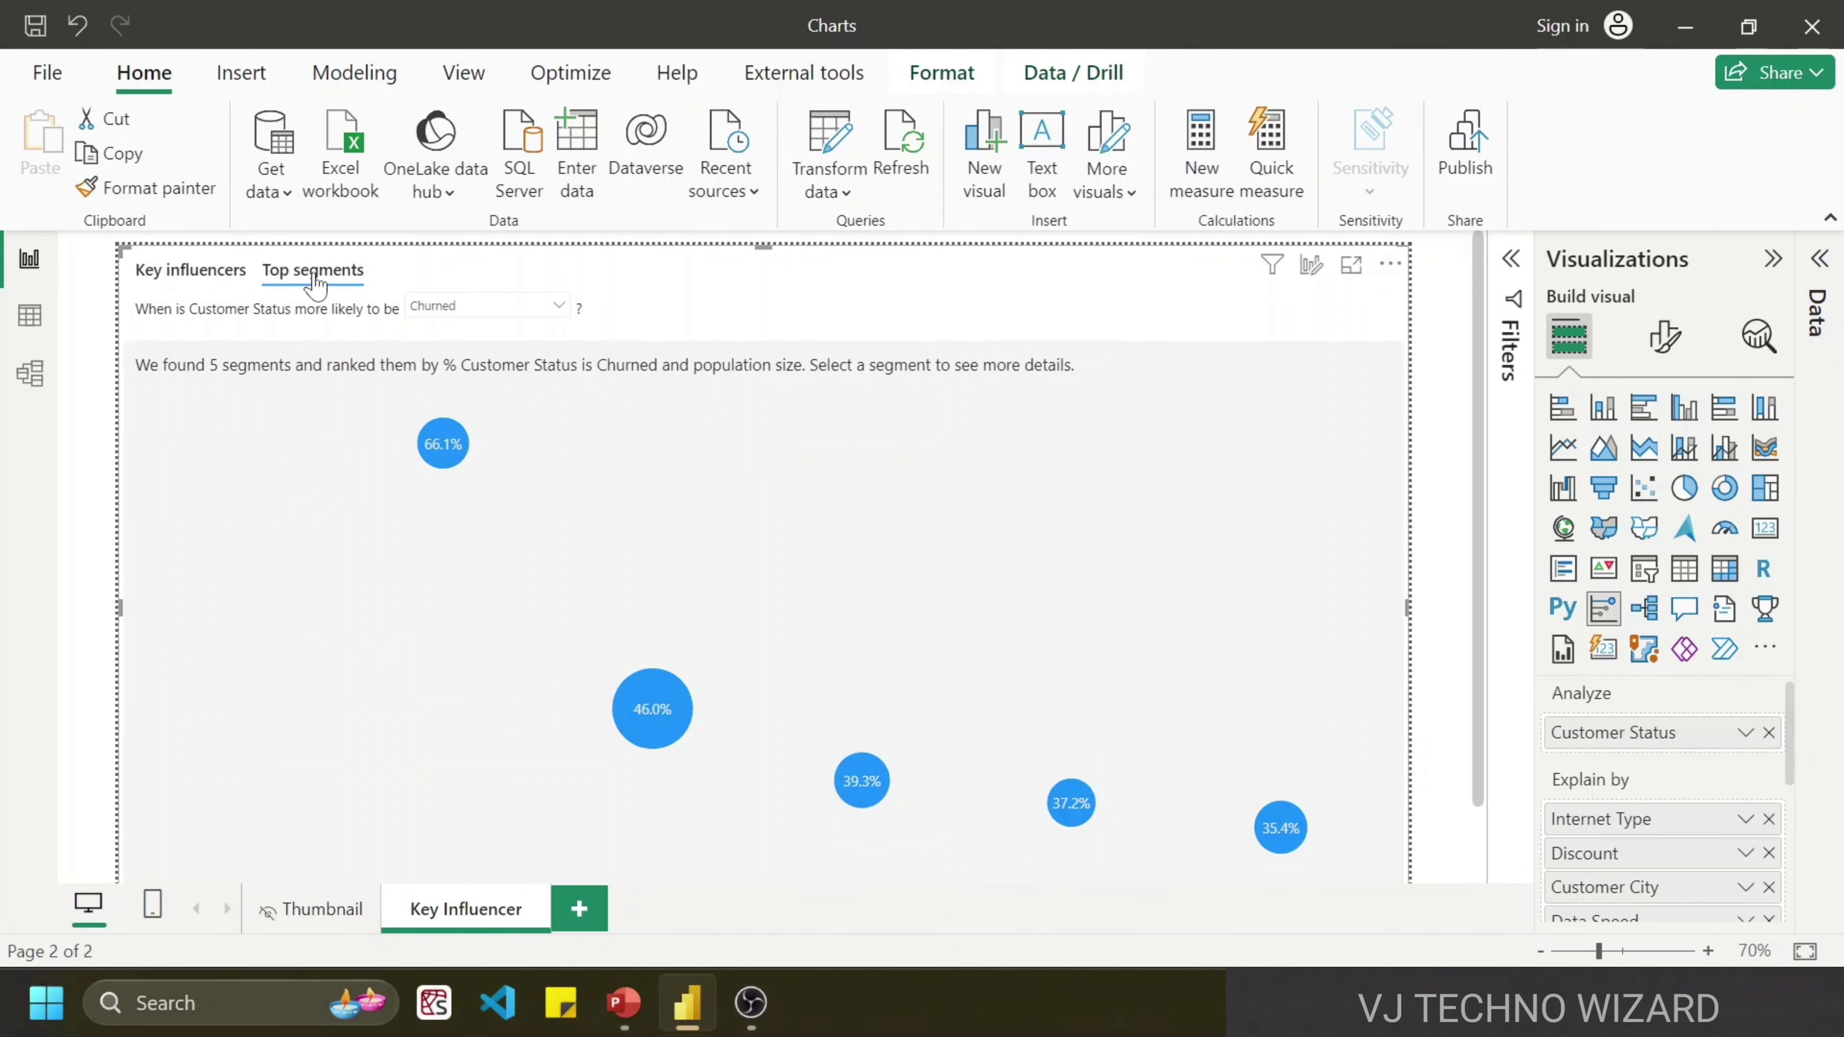
pyautogui.scroll(-1, 595, 463)
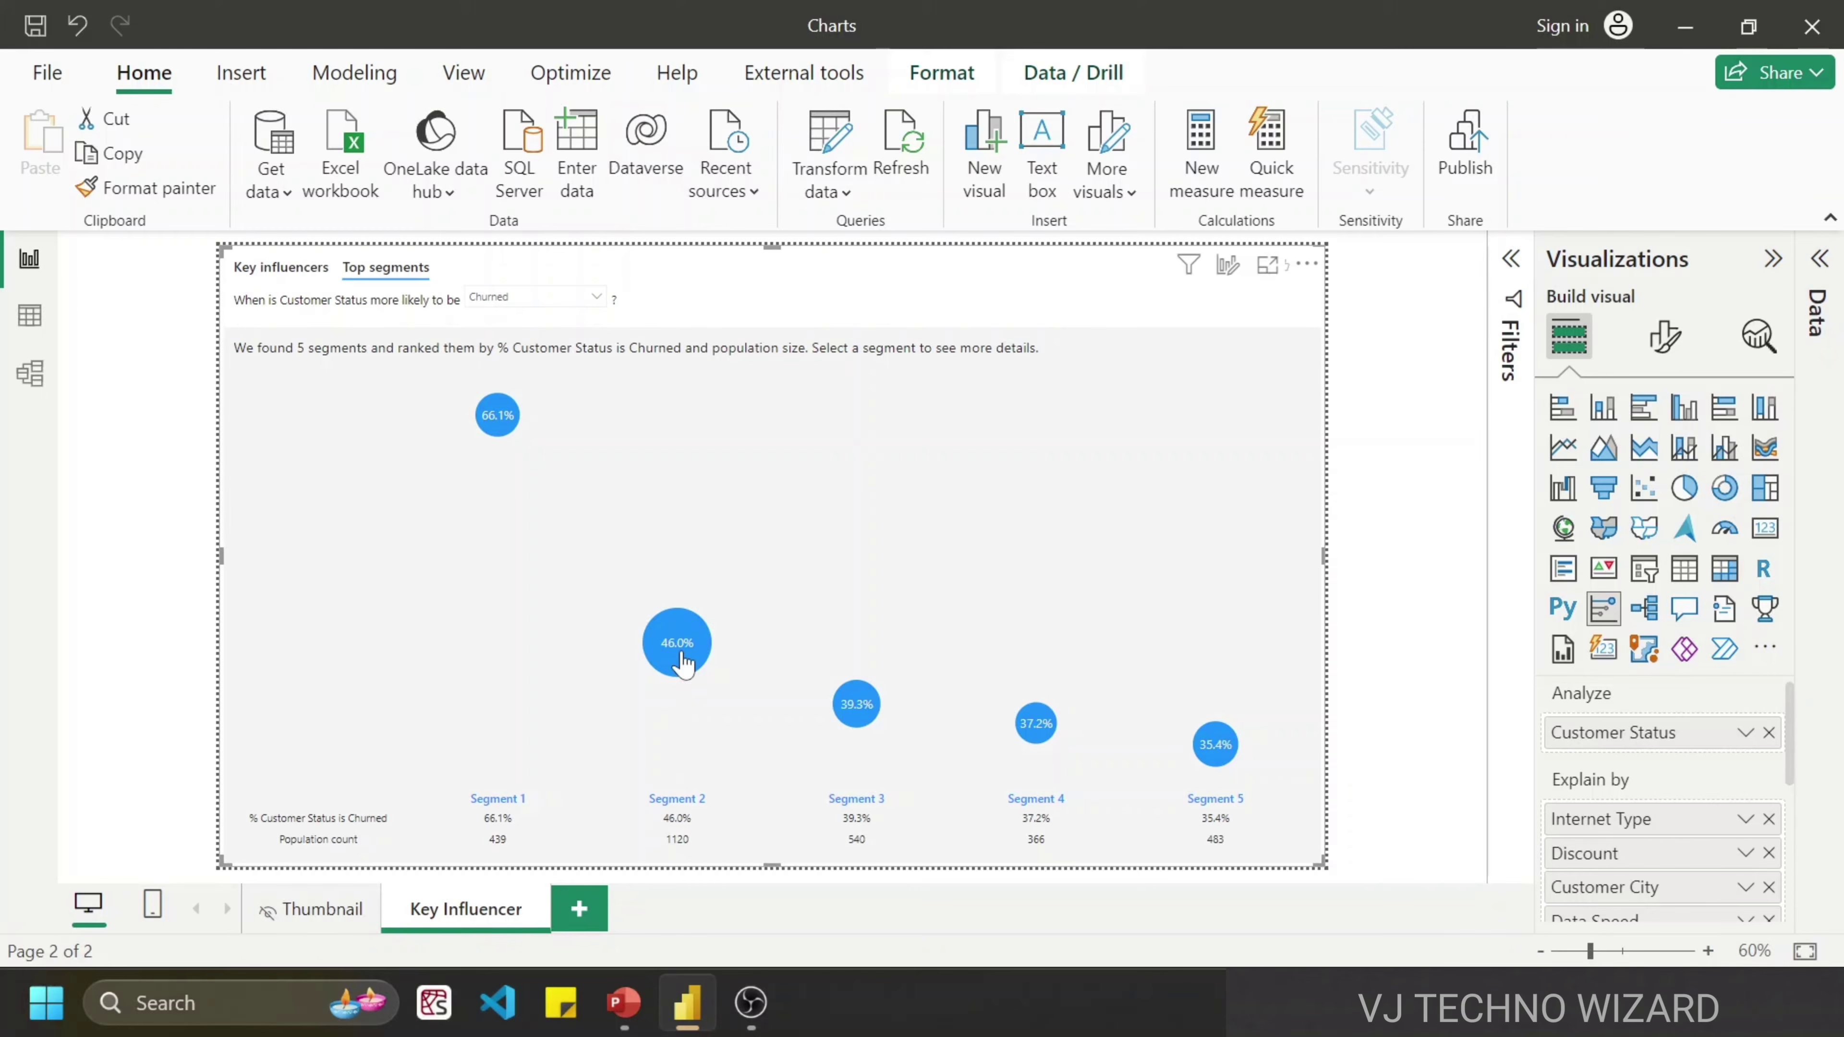
pyautogui.moveTo(681, 654)
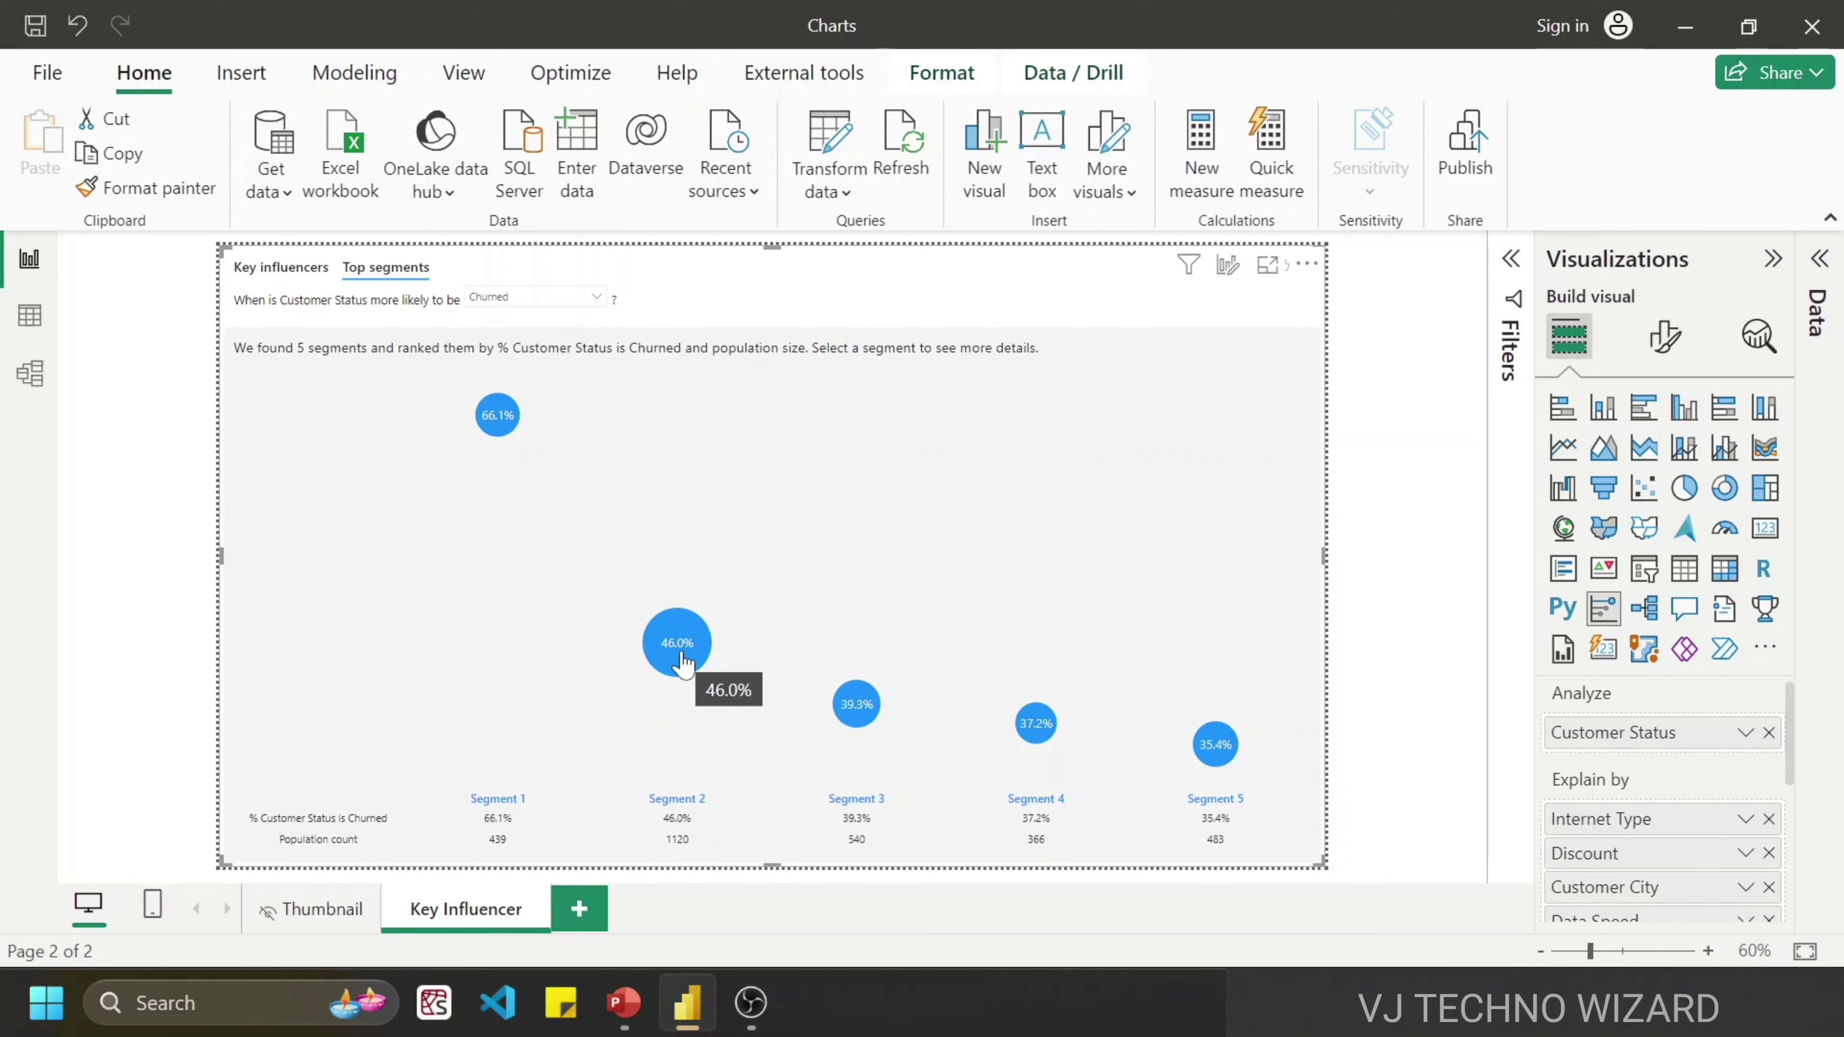
pyautogui.click(681, 662)
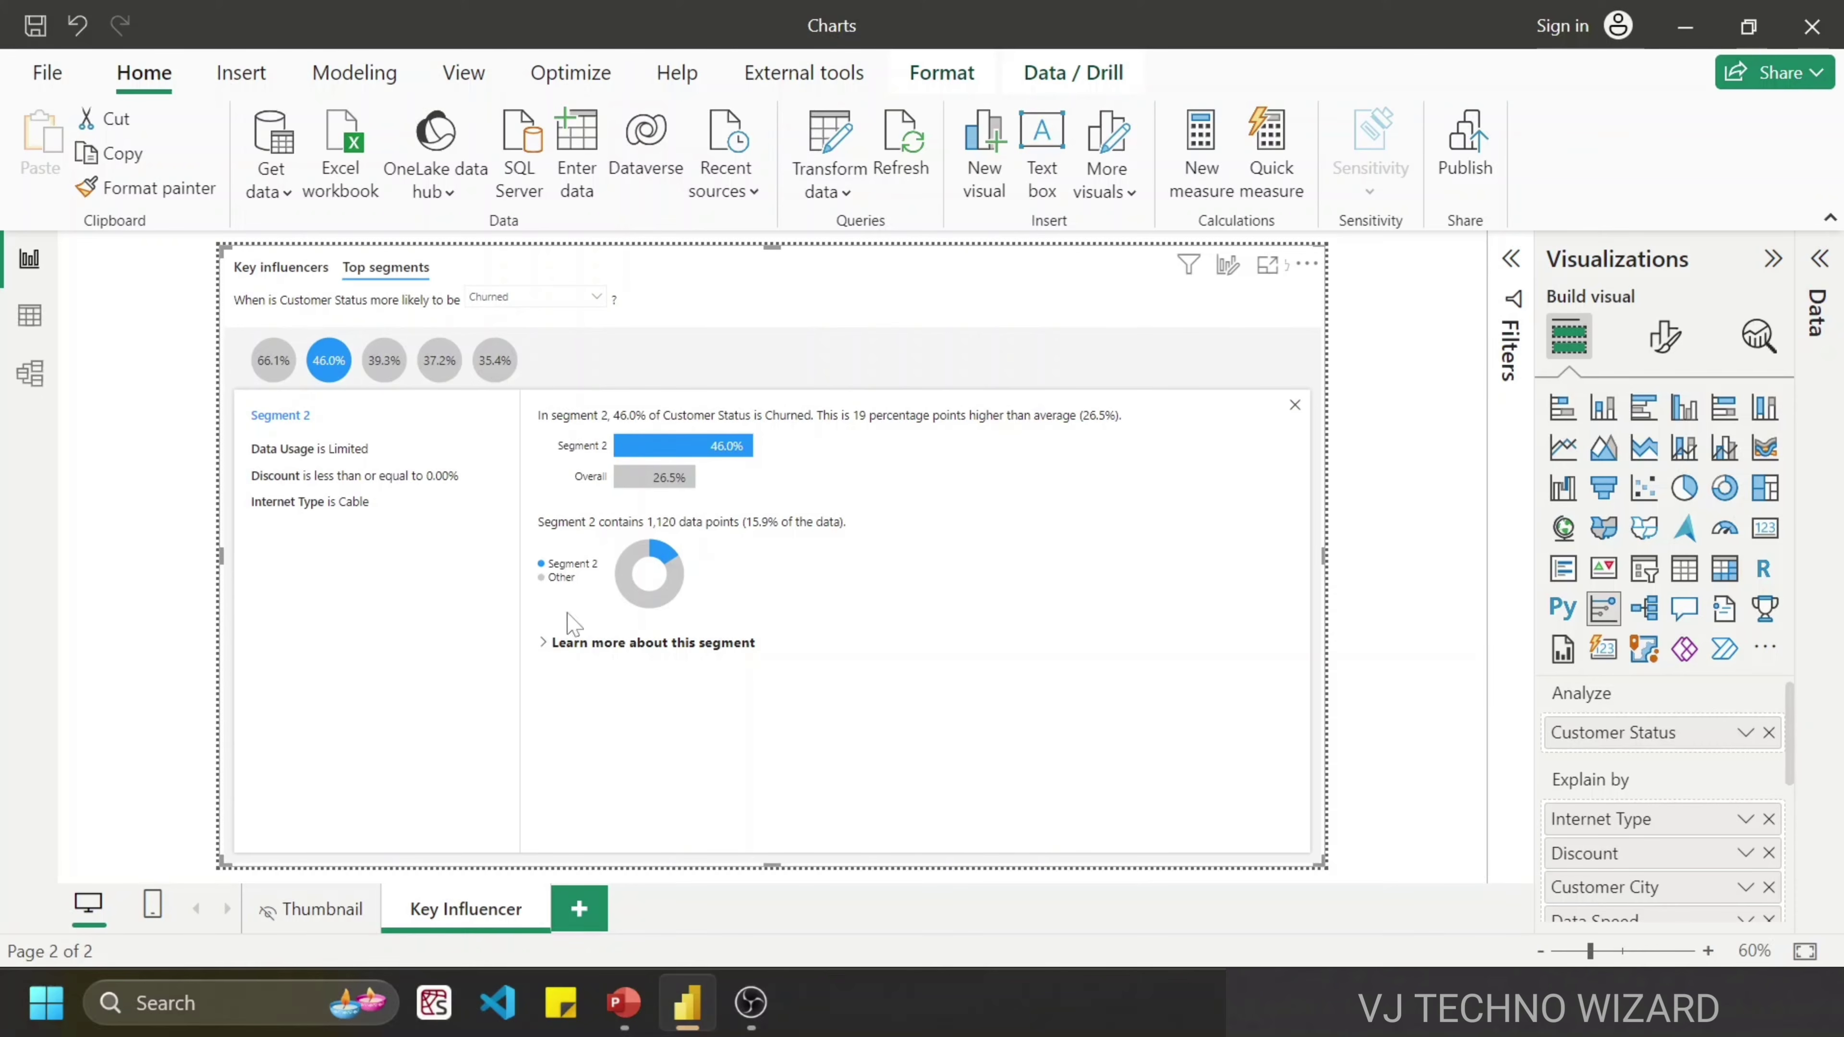
pyautogui.click(384, 360)
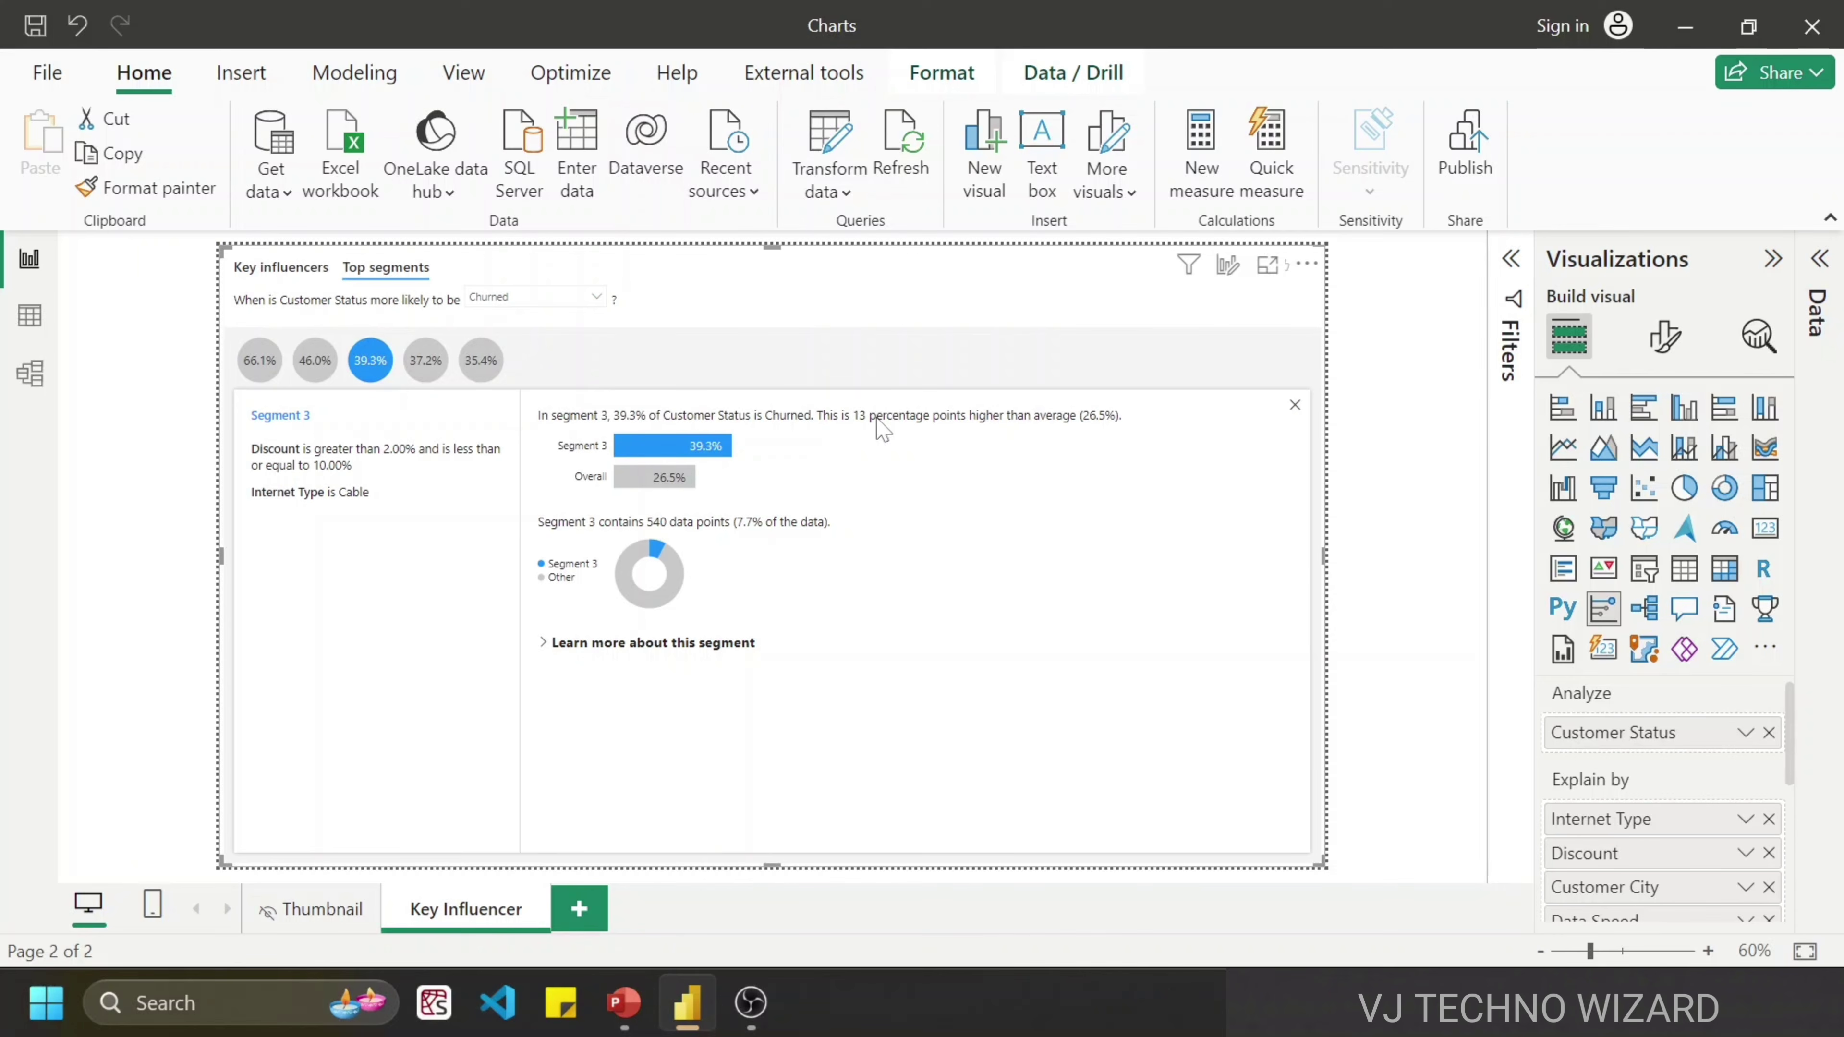
# Step: Reopen segment 2, expand its additional information and review the Customer City and Data Speed breakdowns
pyautogui.click(315, 361)
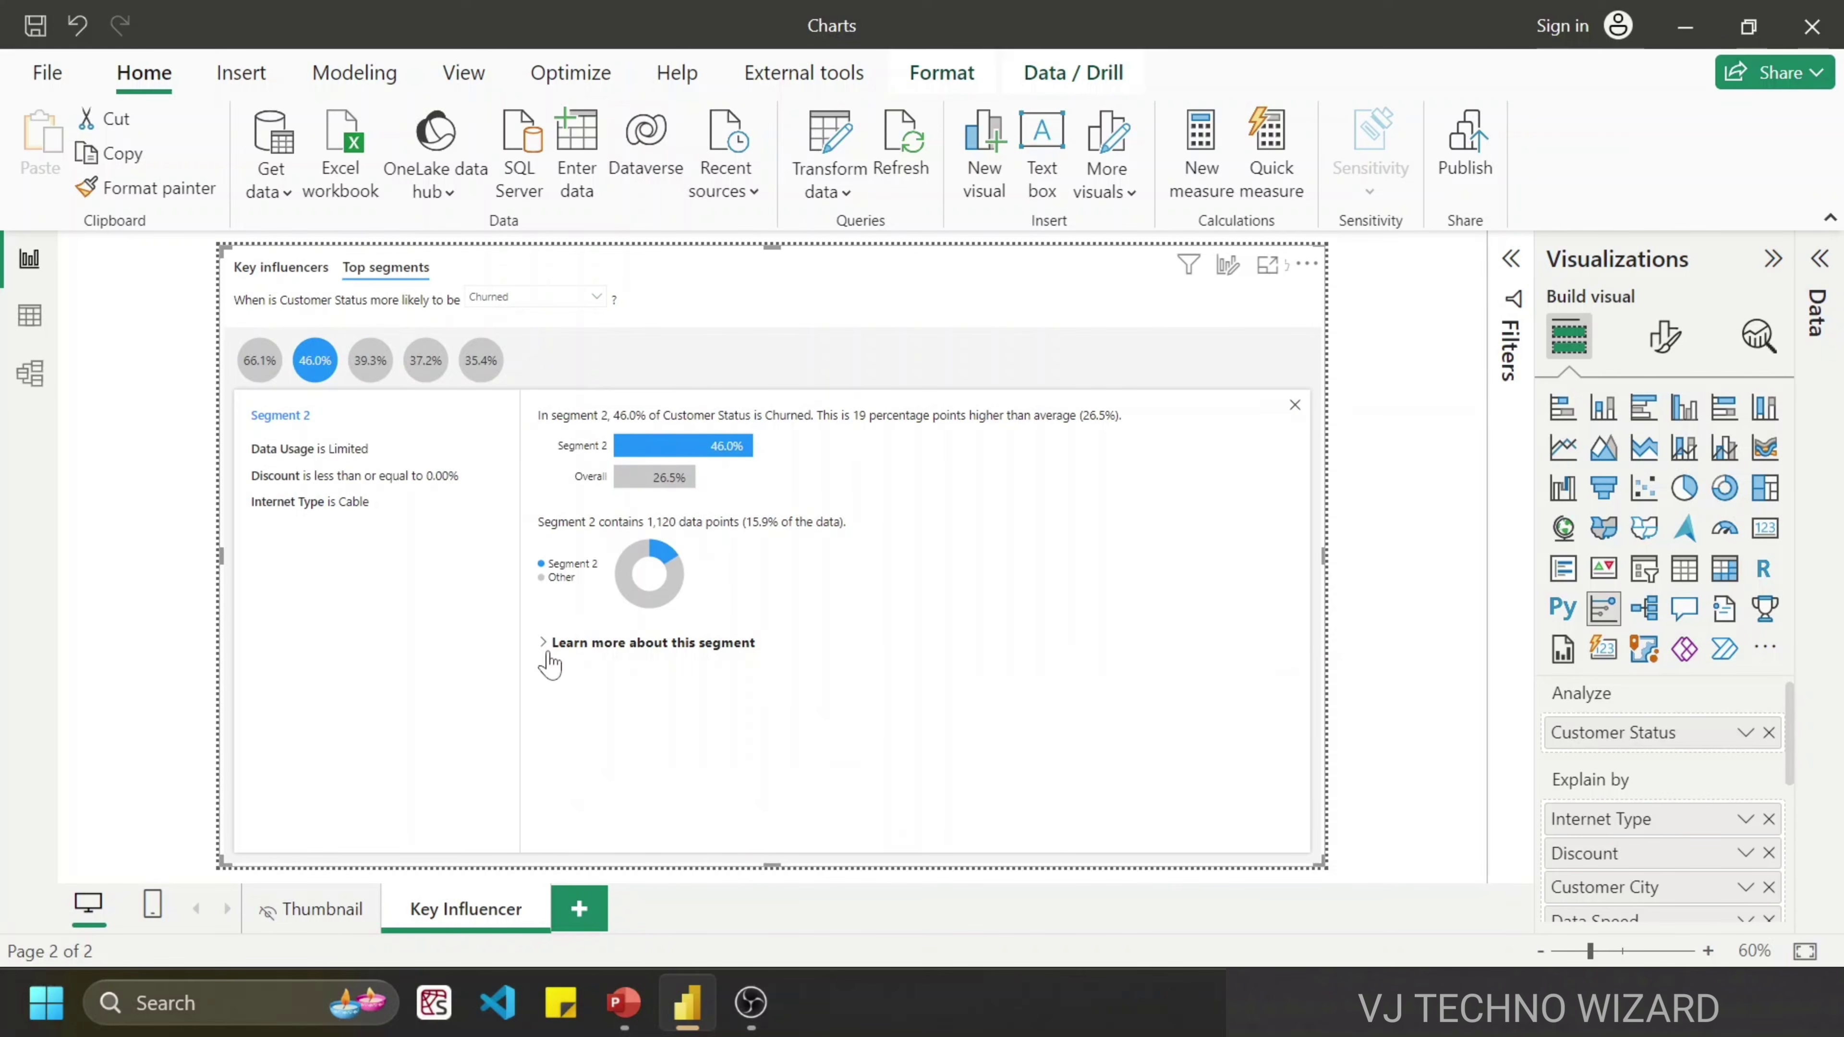
pyautogui.click(549, 649)
pyautogui.scroll(-3, 782, 668)
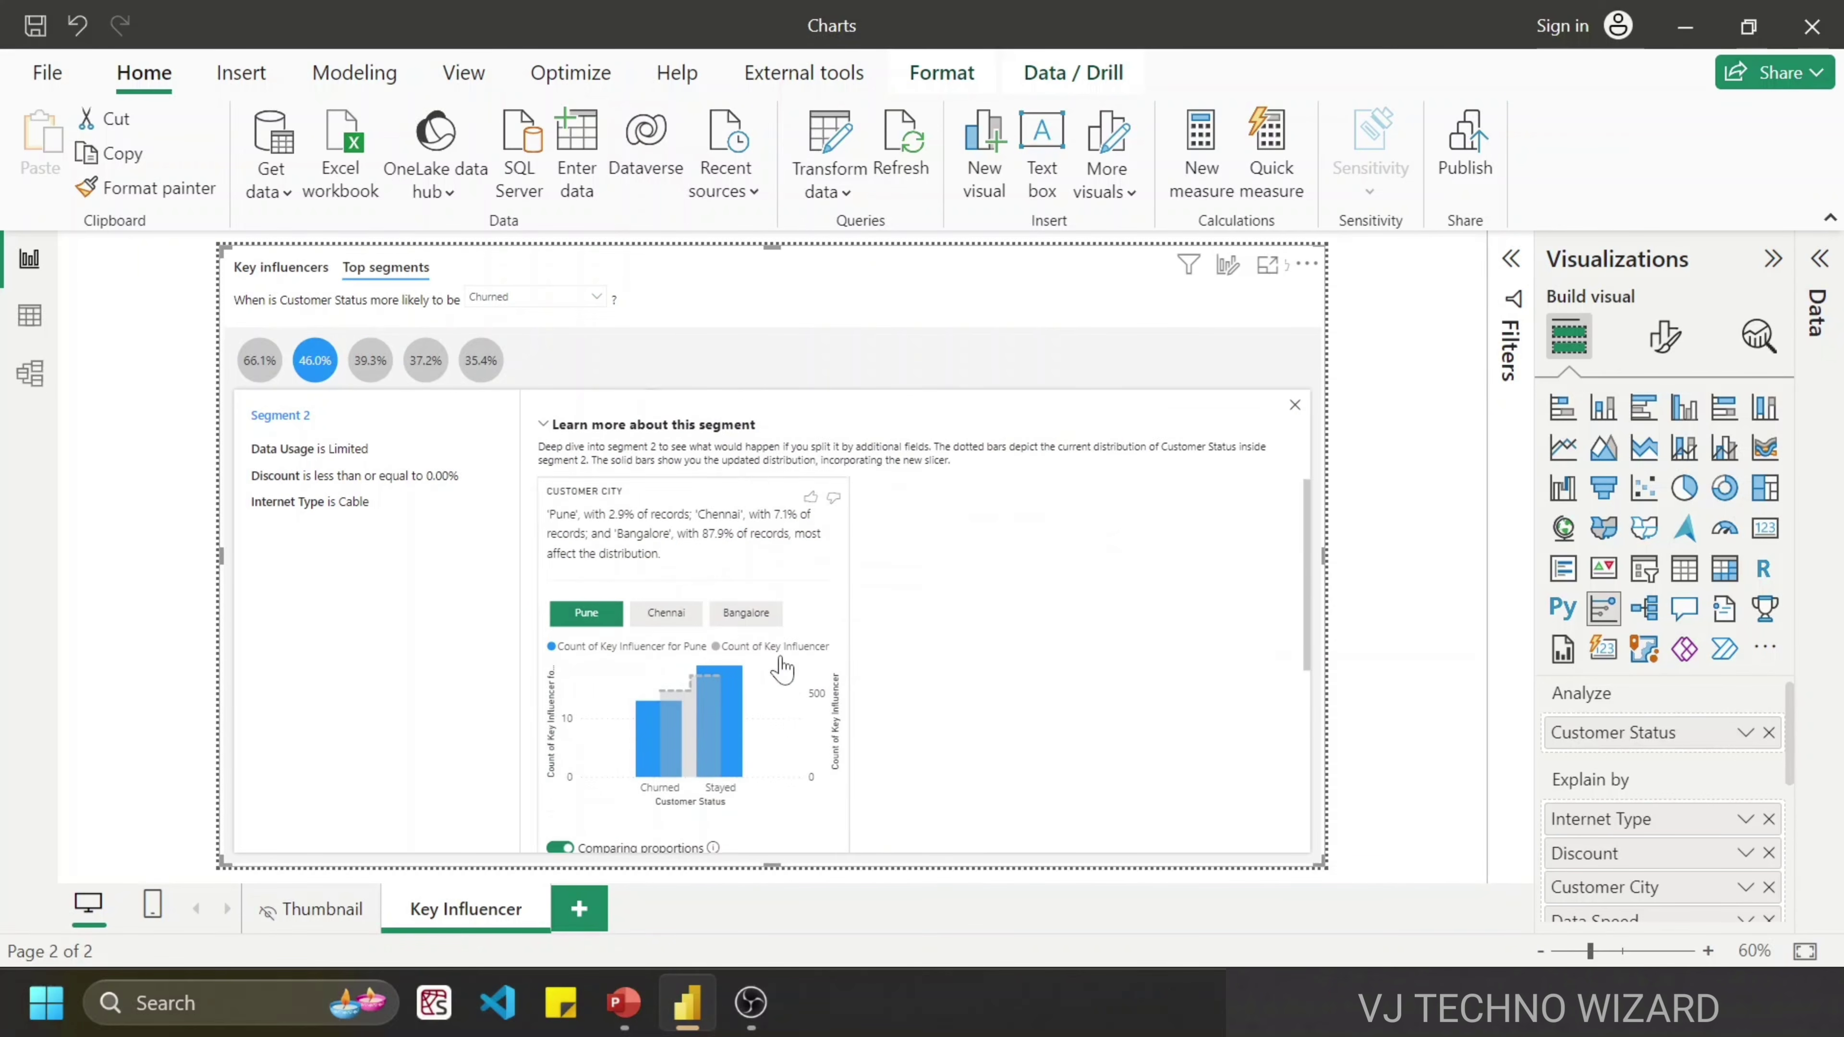
pyautogui.scroll(-2, 782, 668)
pyautogui.scroll(2, 782, 653)
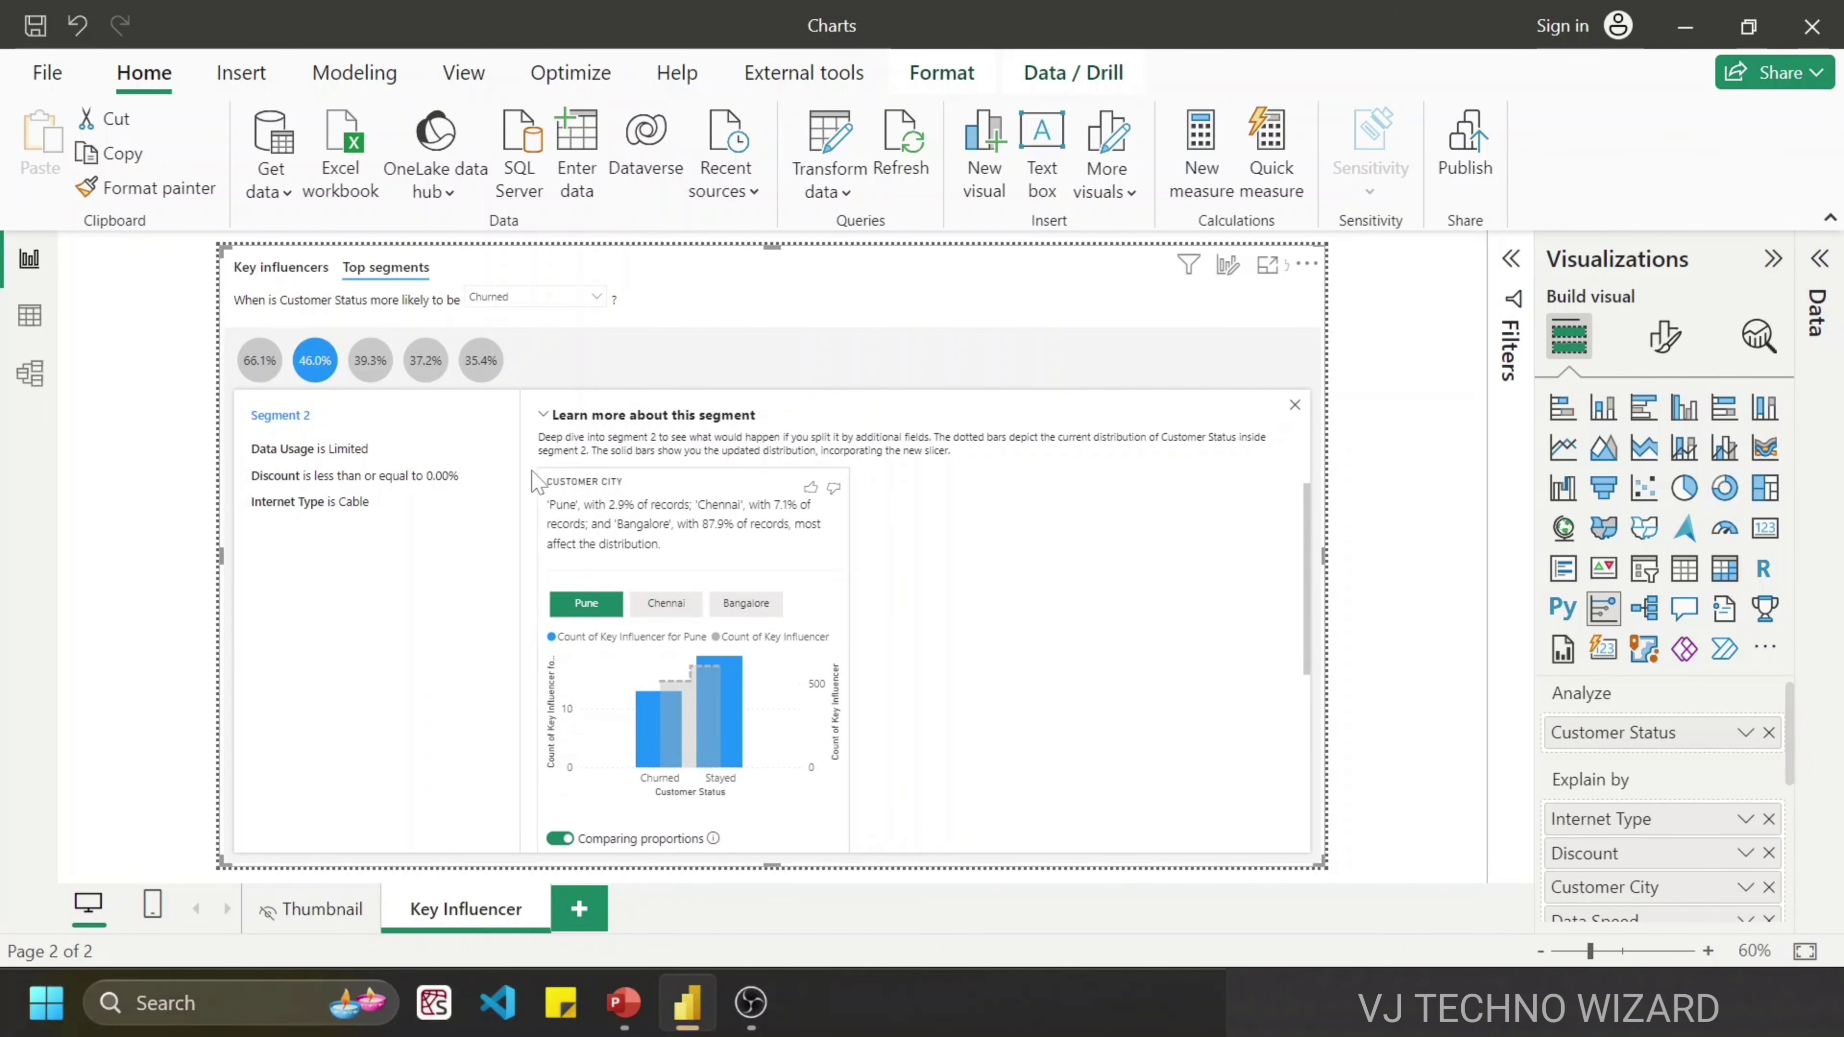
pyautogui.scroll(-5, 653, 523)
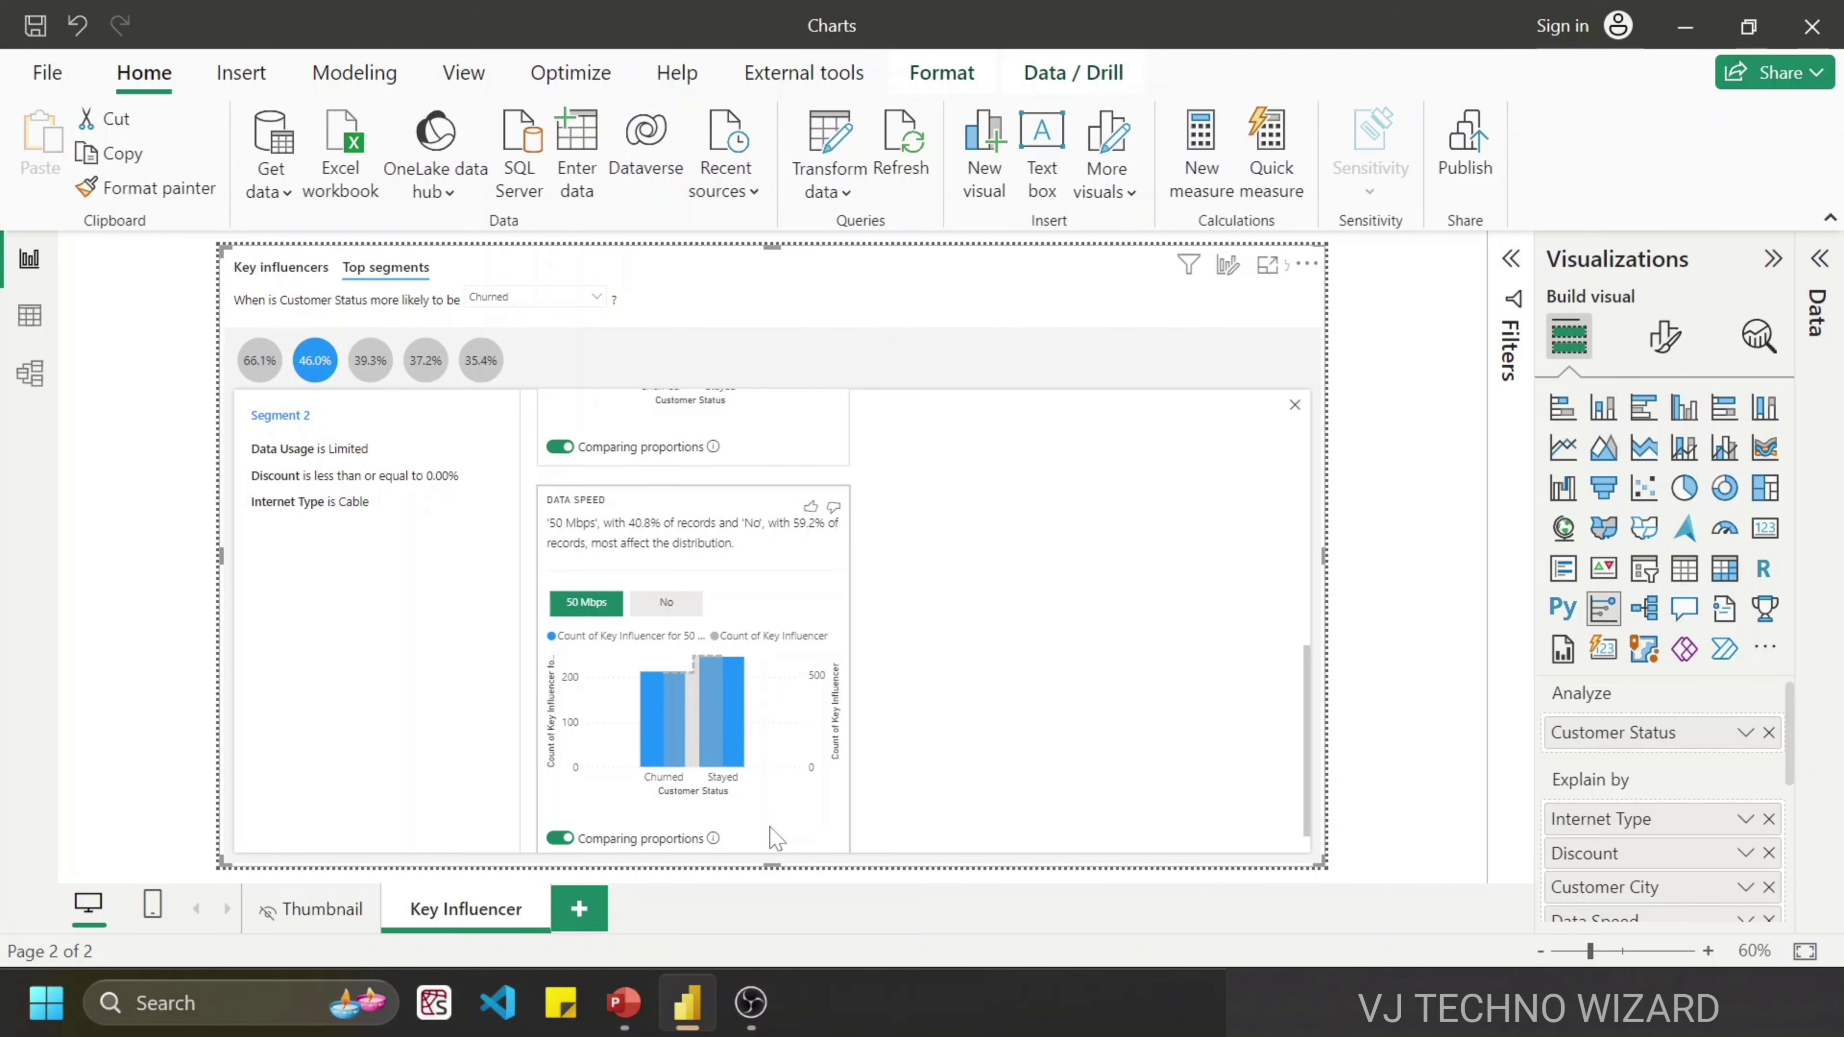
pyautogui.scroll(5, 770, 835)
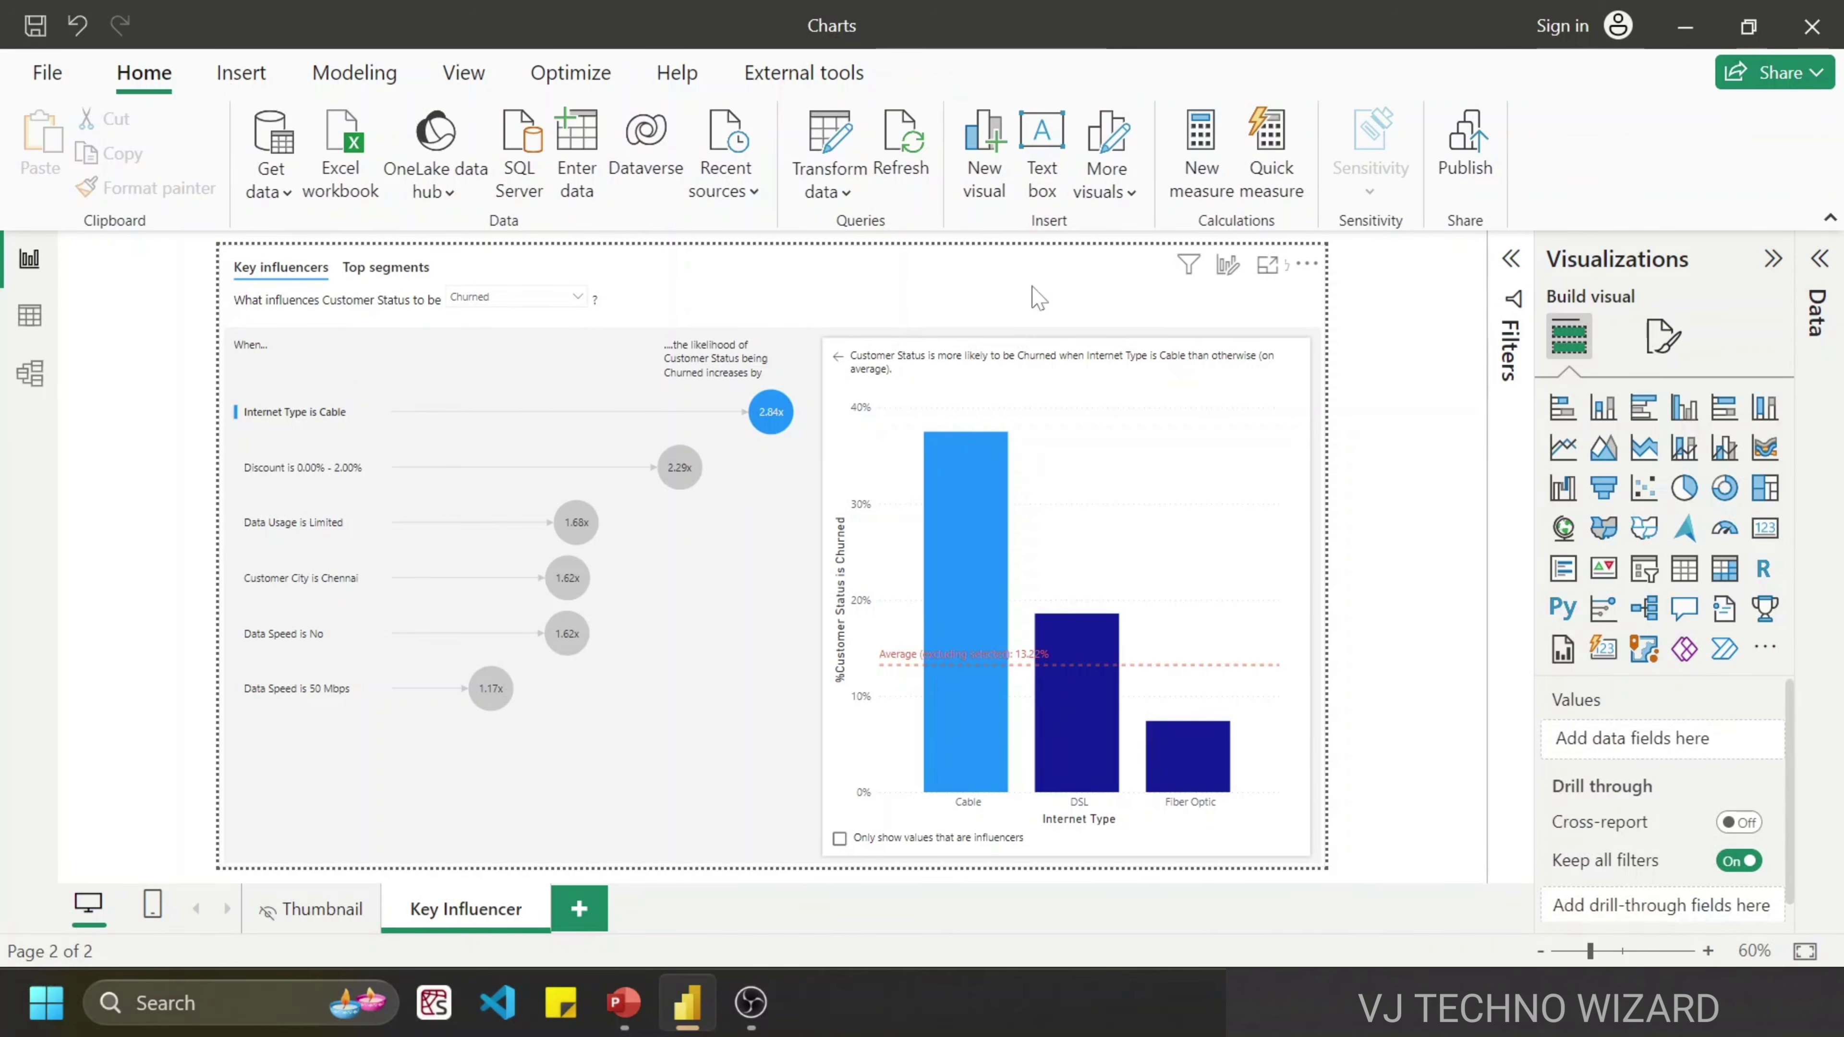
# Step: Turn the Key influencers and Top segments analyses of the visual off and back on, one after the other
pyautogui.click(1038, 297)
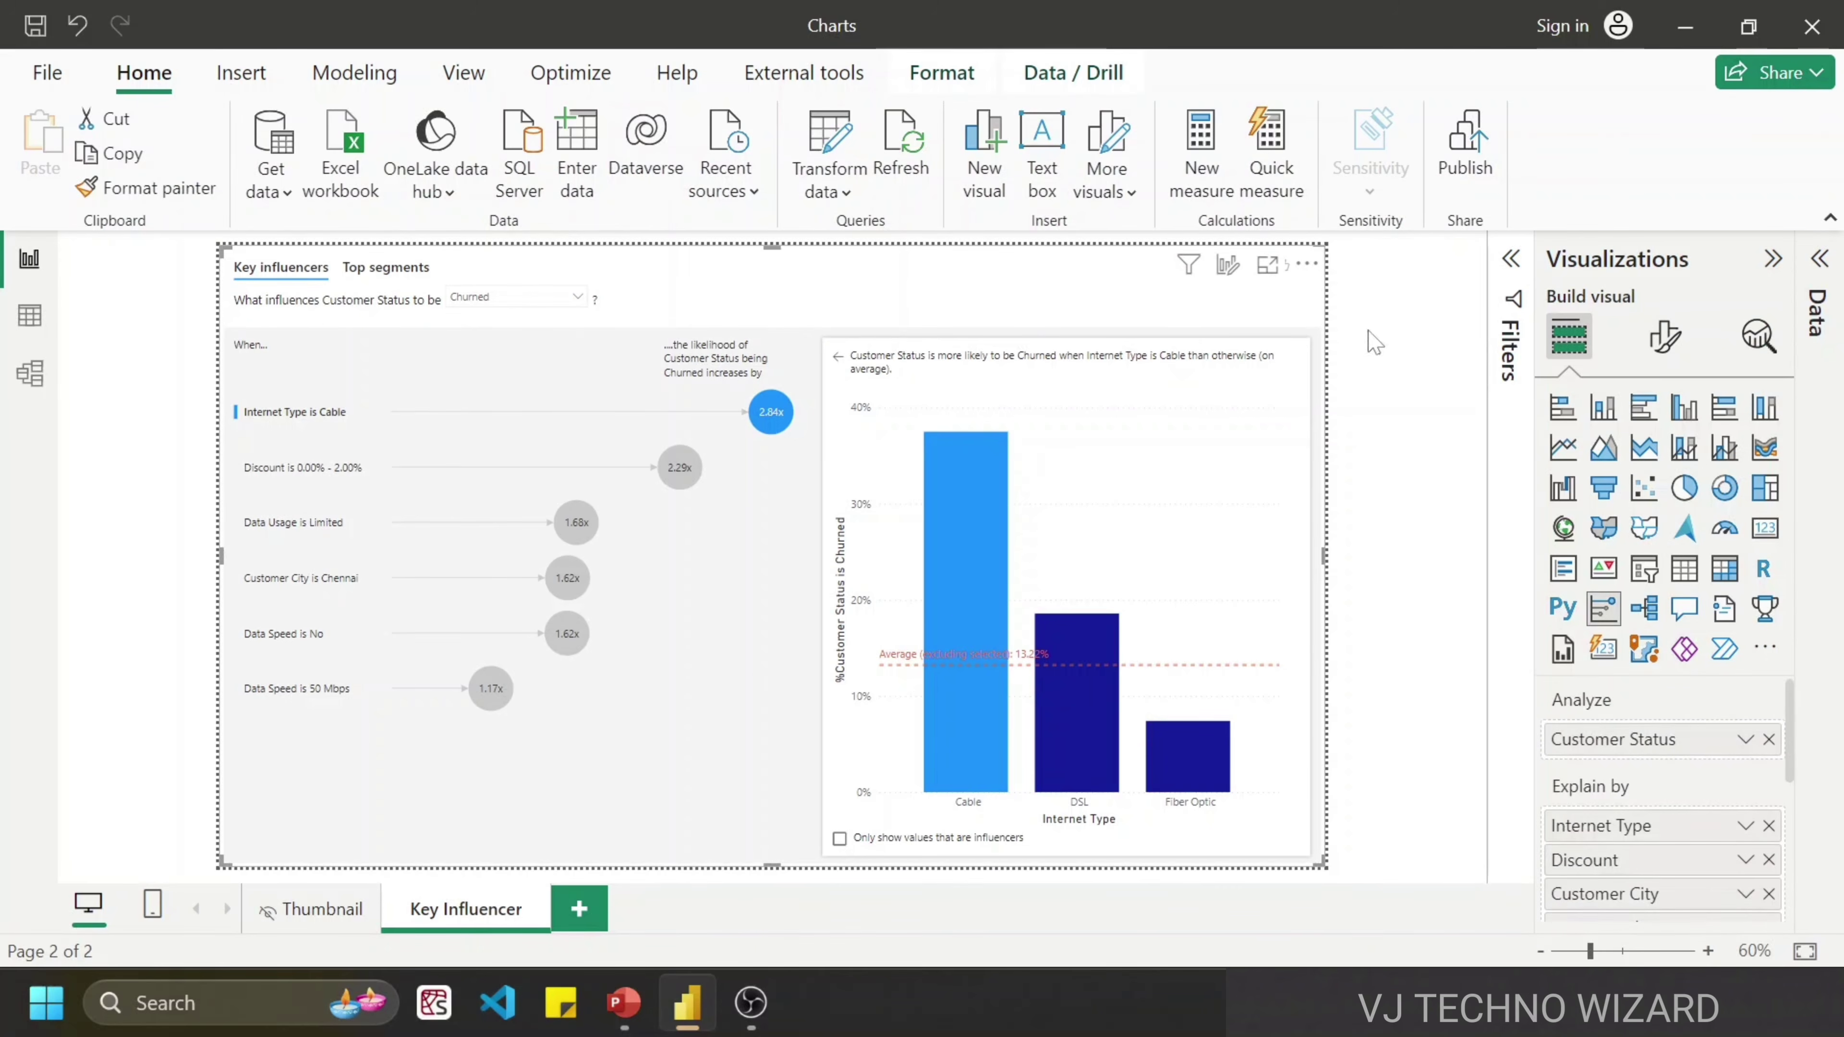
pyautogui.click(1664, 337)
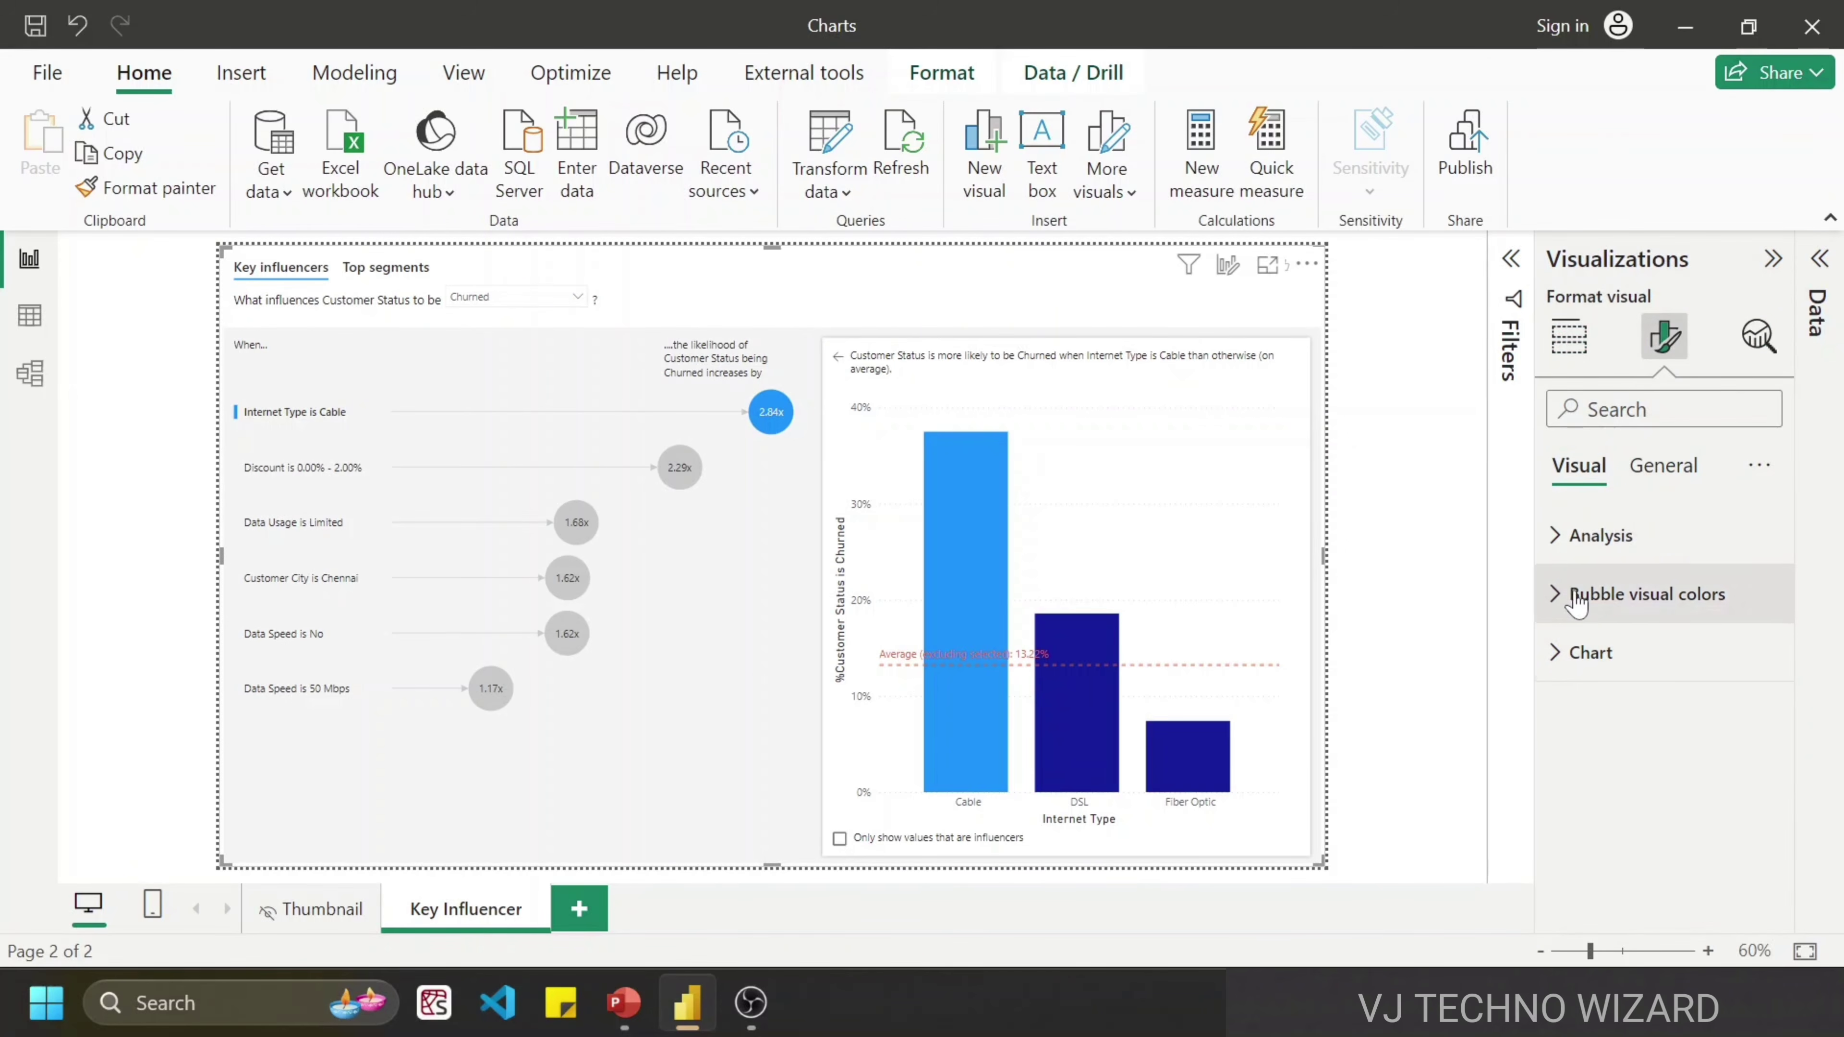
pyautogui.click(1559, 541)
pyautogui.scroll(-2, 1629, 783)
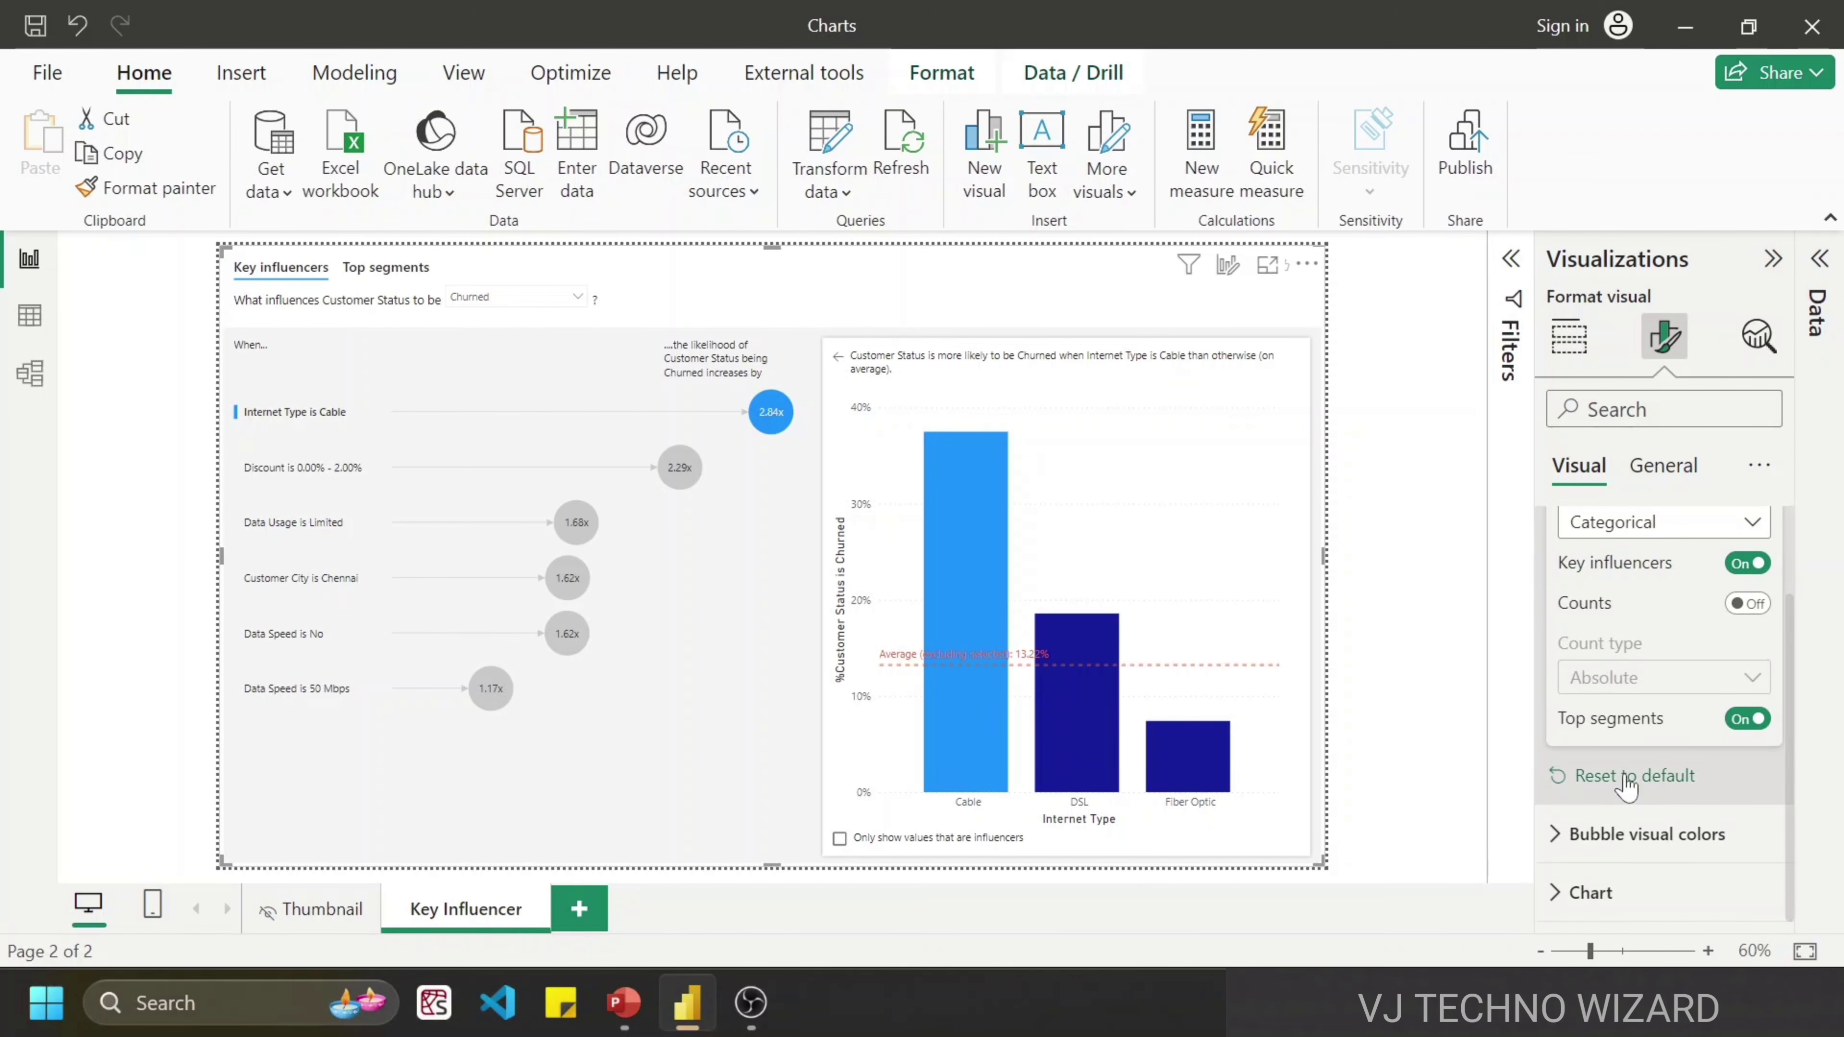
pyautogui.click(1747, 564)
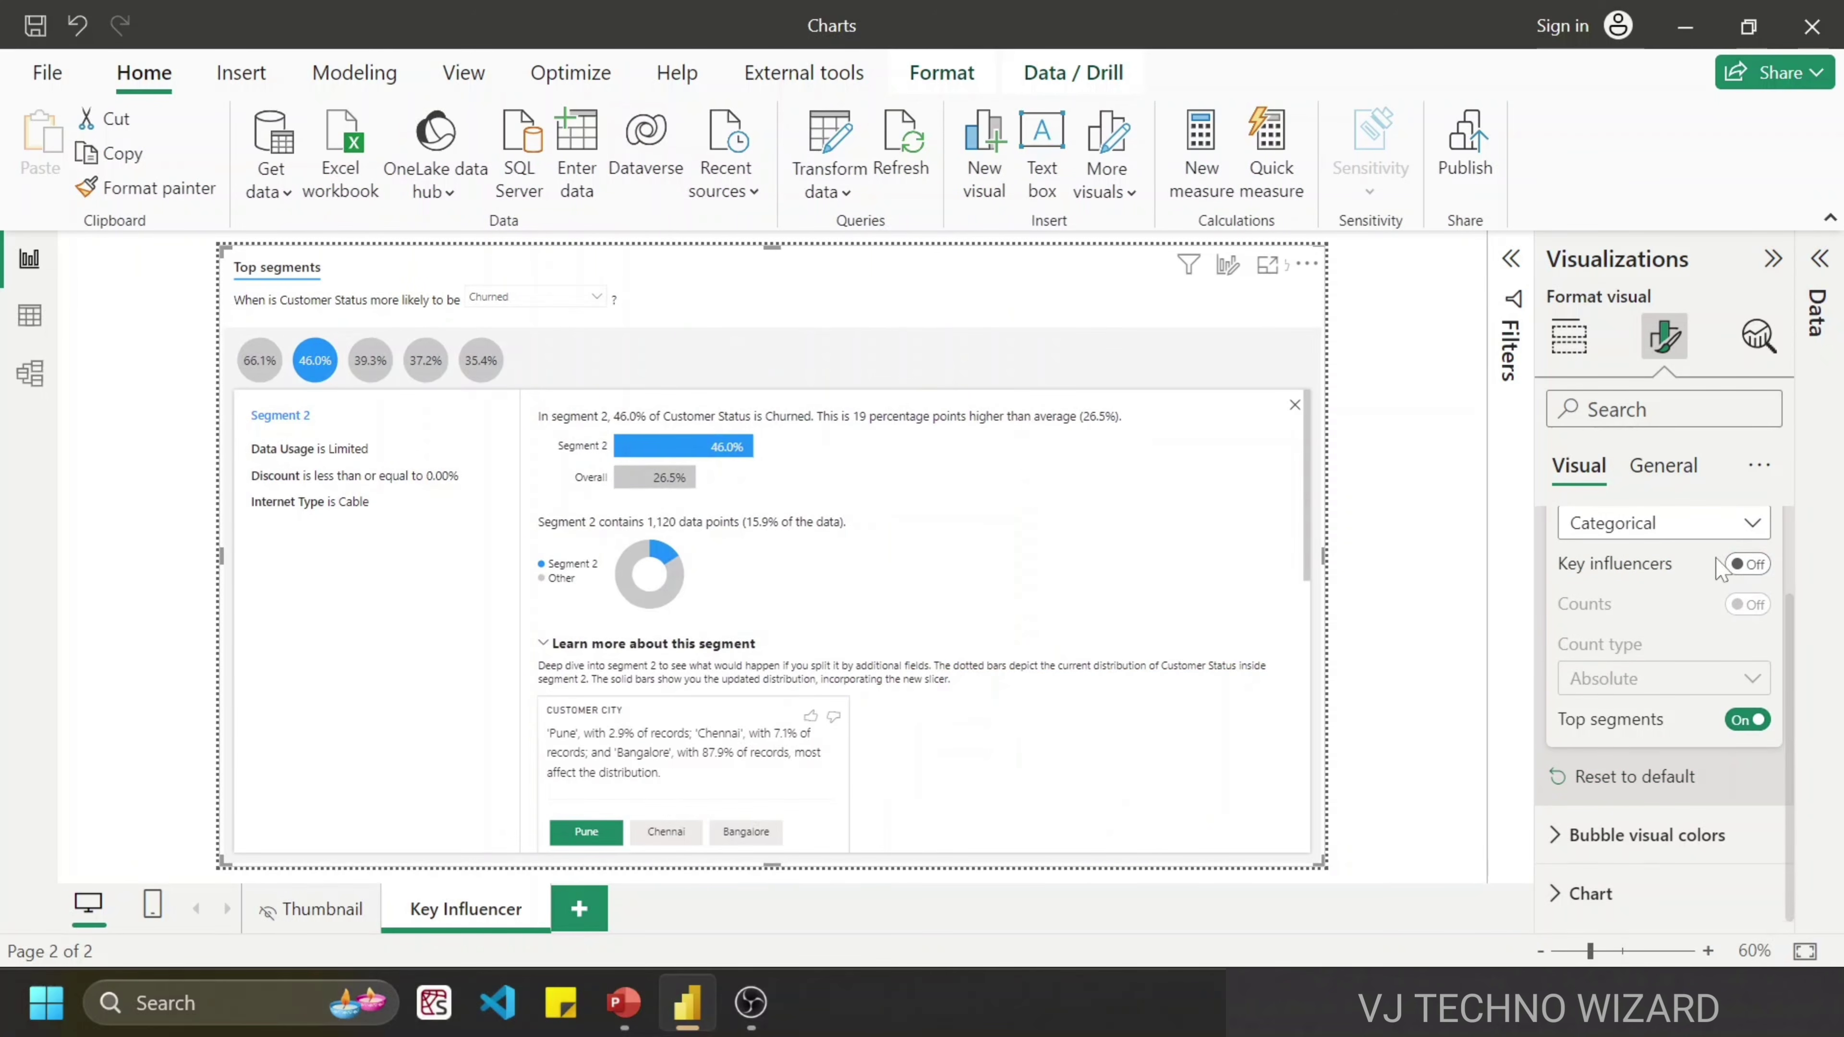
pyautogui.click(1748, 566)
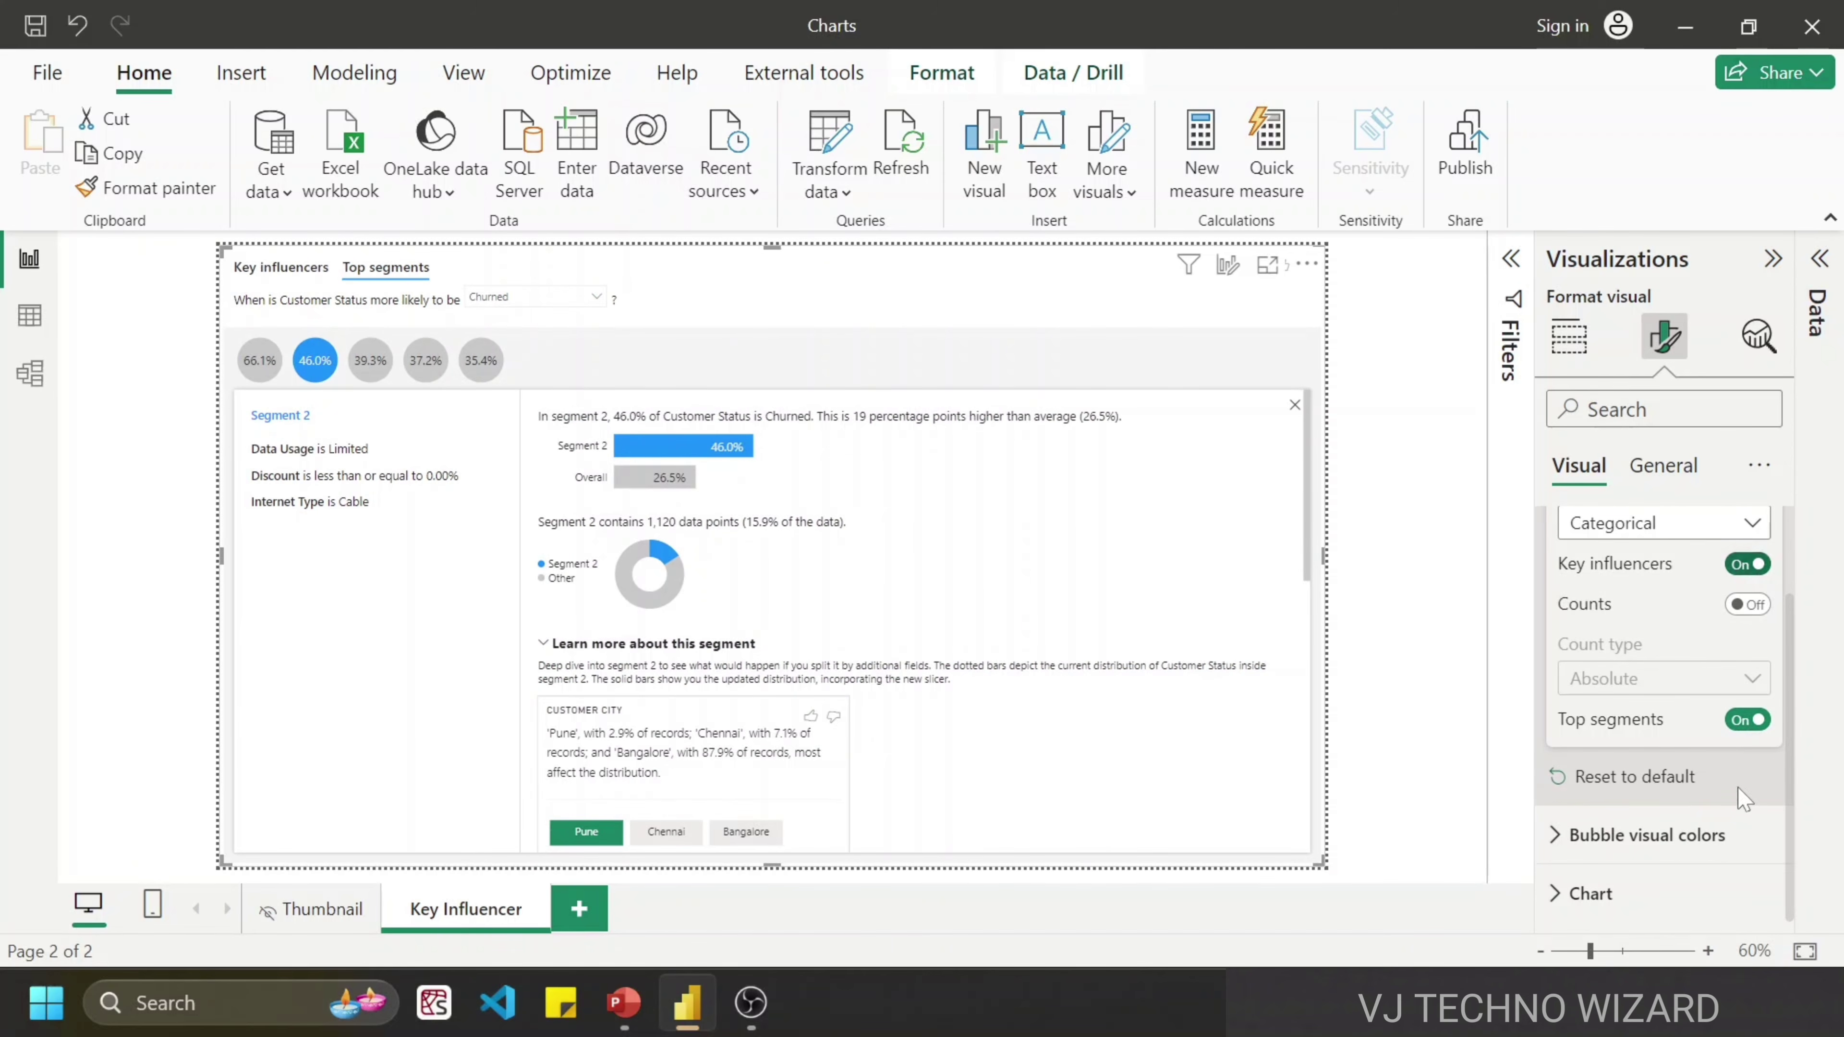
pyautogui.click(1746, 718)
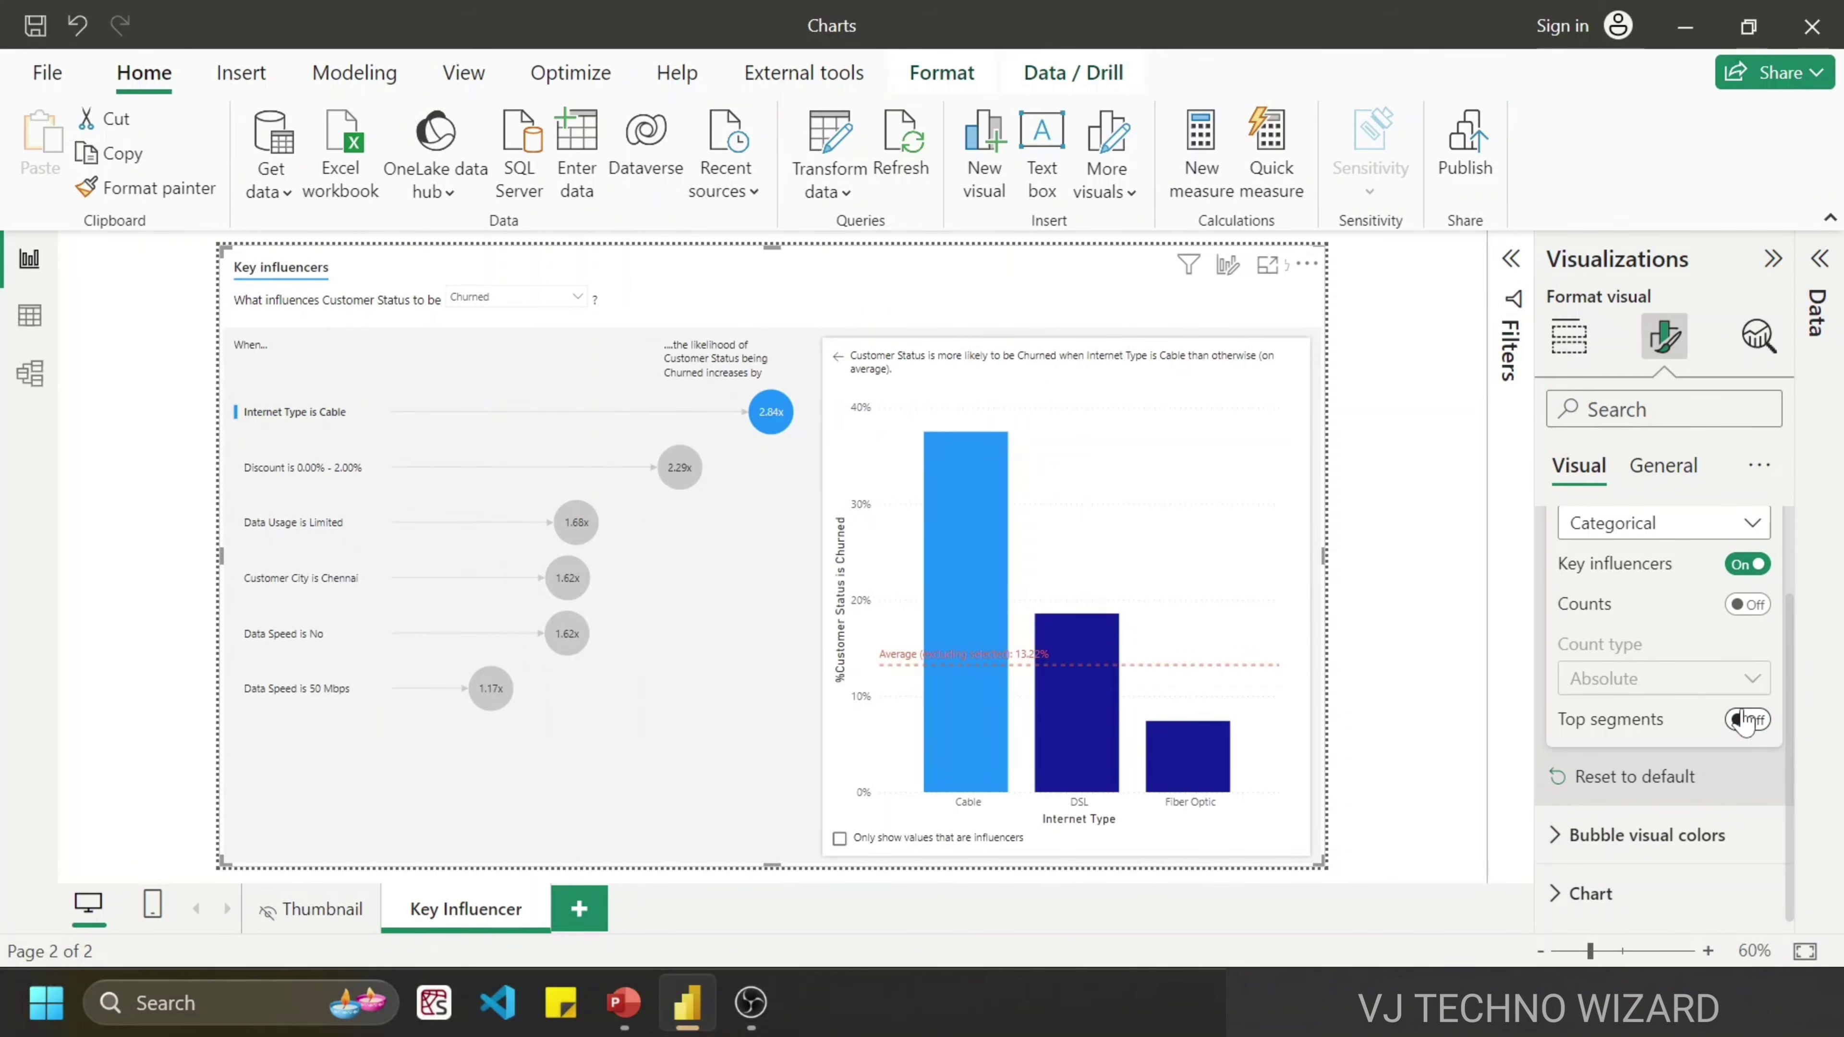
pyautogui.click(1761, 726)
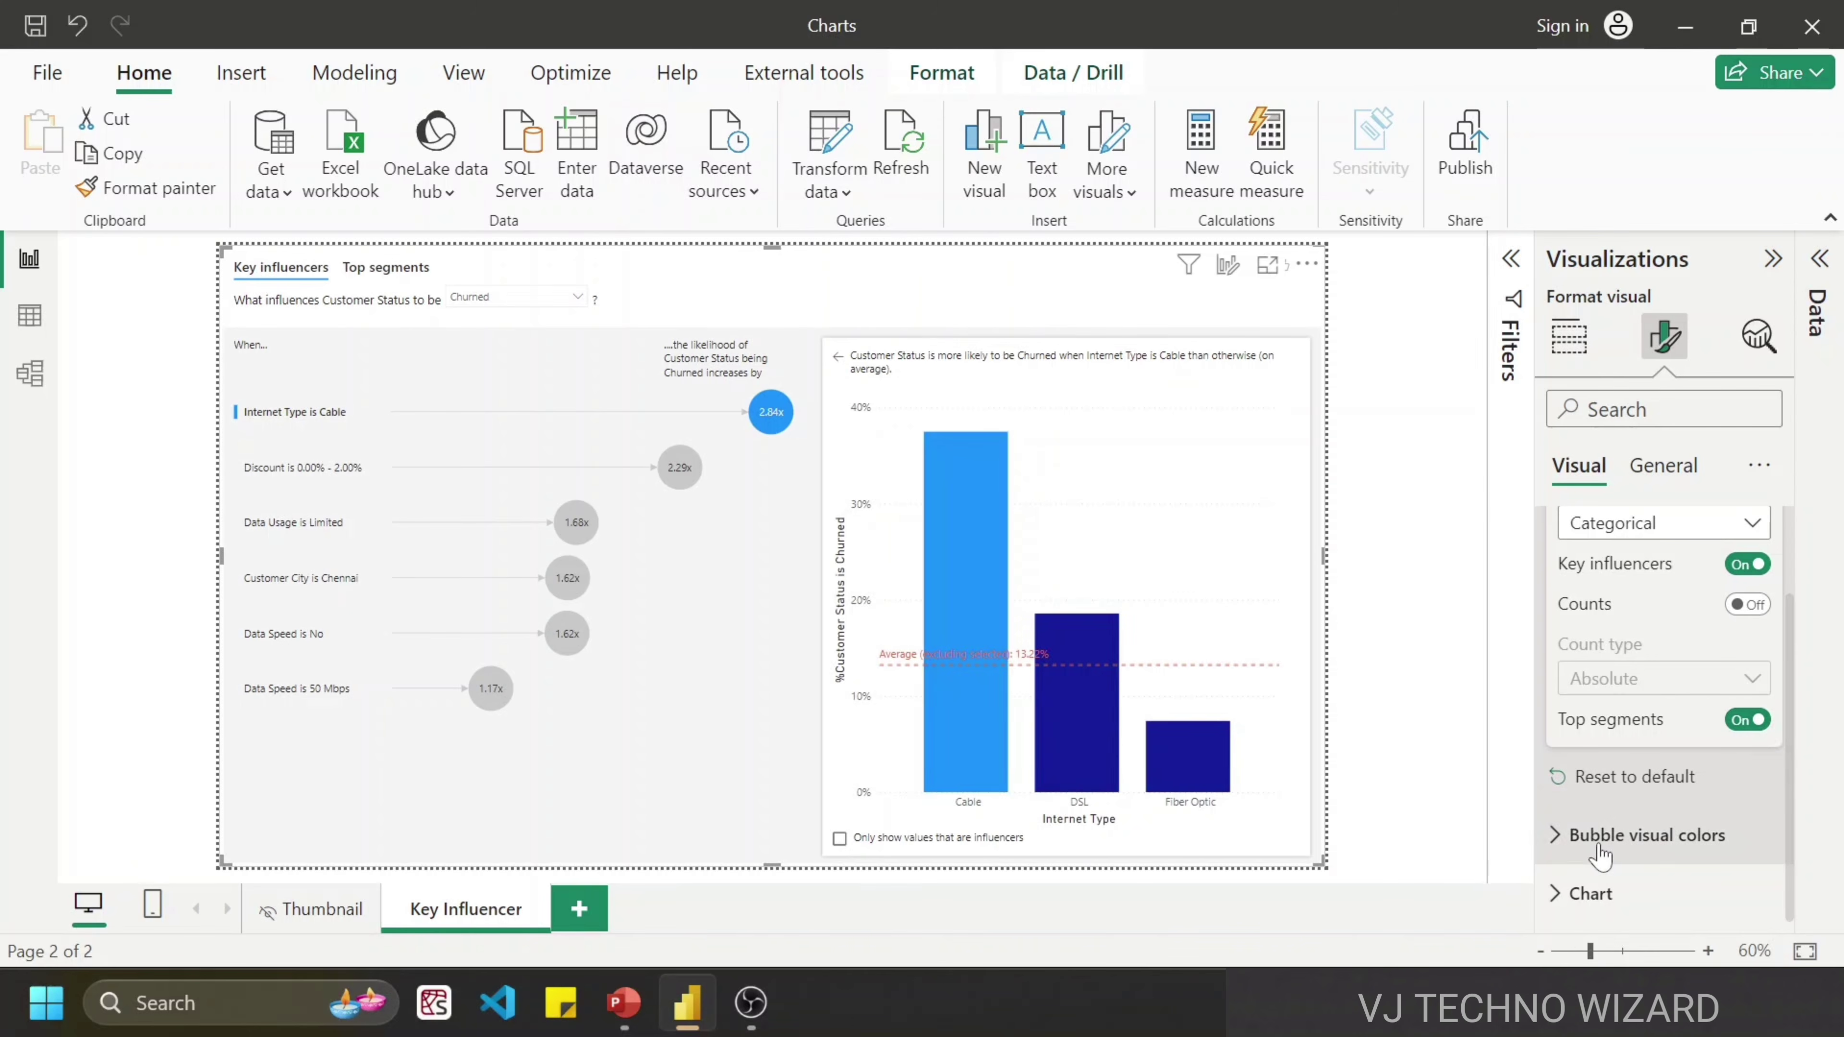
# Step: Look through the bubble visual colors, then set the chart's data color to crimson and its reference line color to dark blue
pyautogui.click(1557, 835)
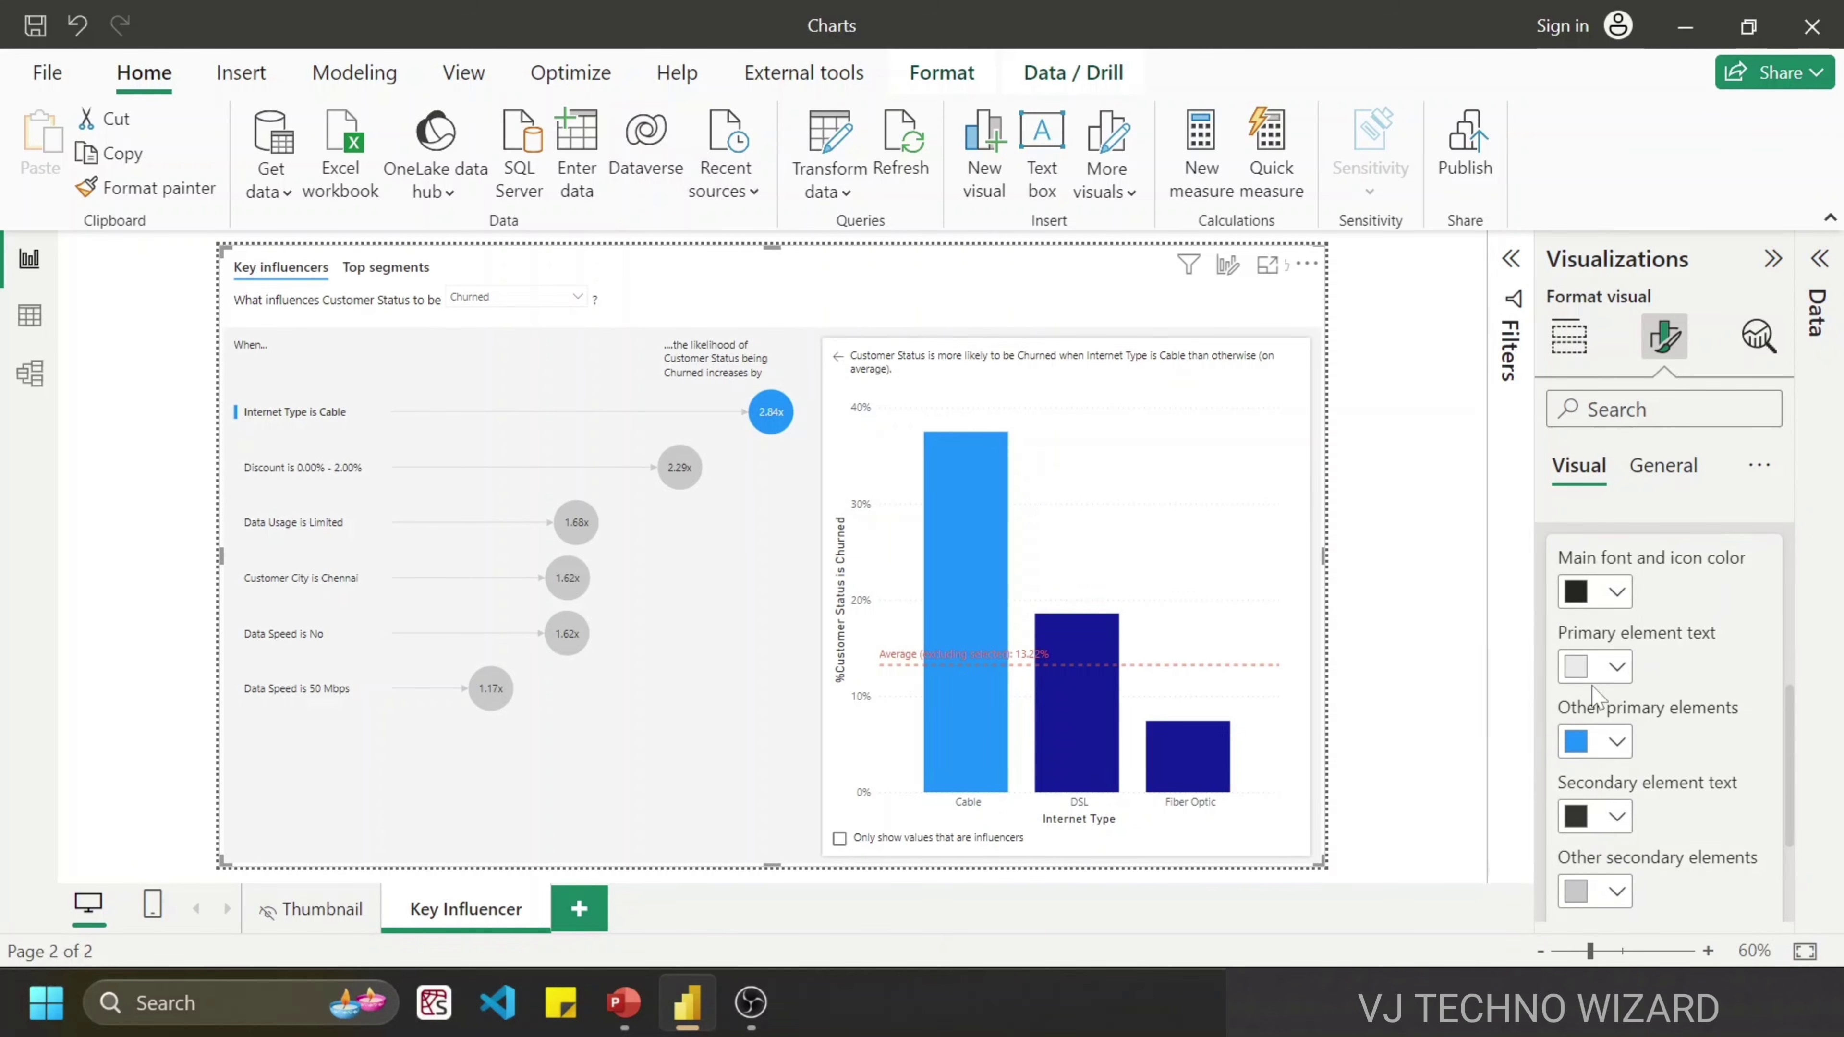
pyautogui.scroll(-3, 1593, 698)
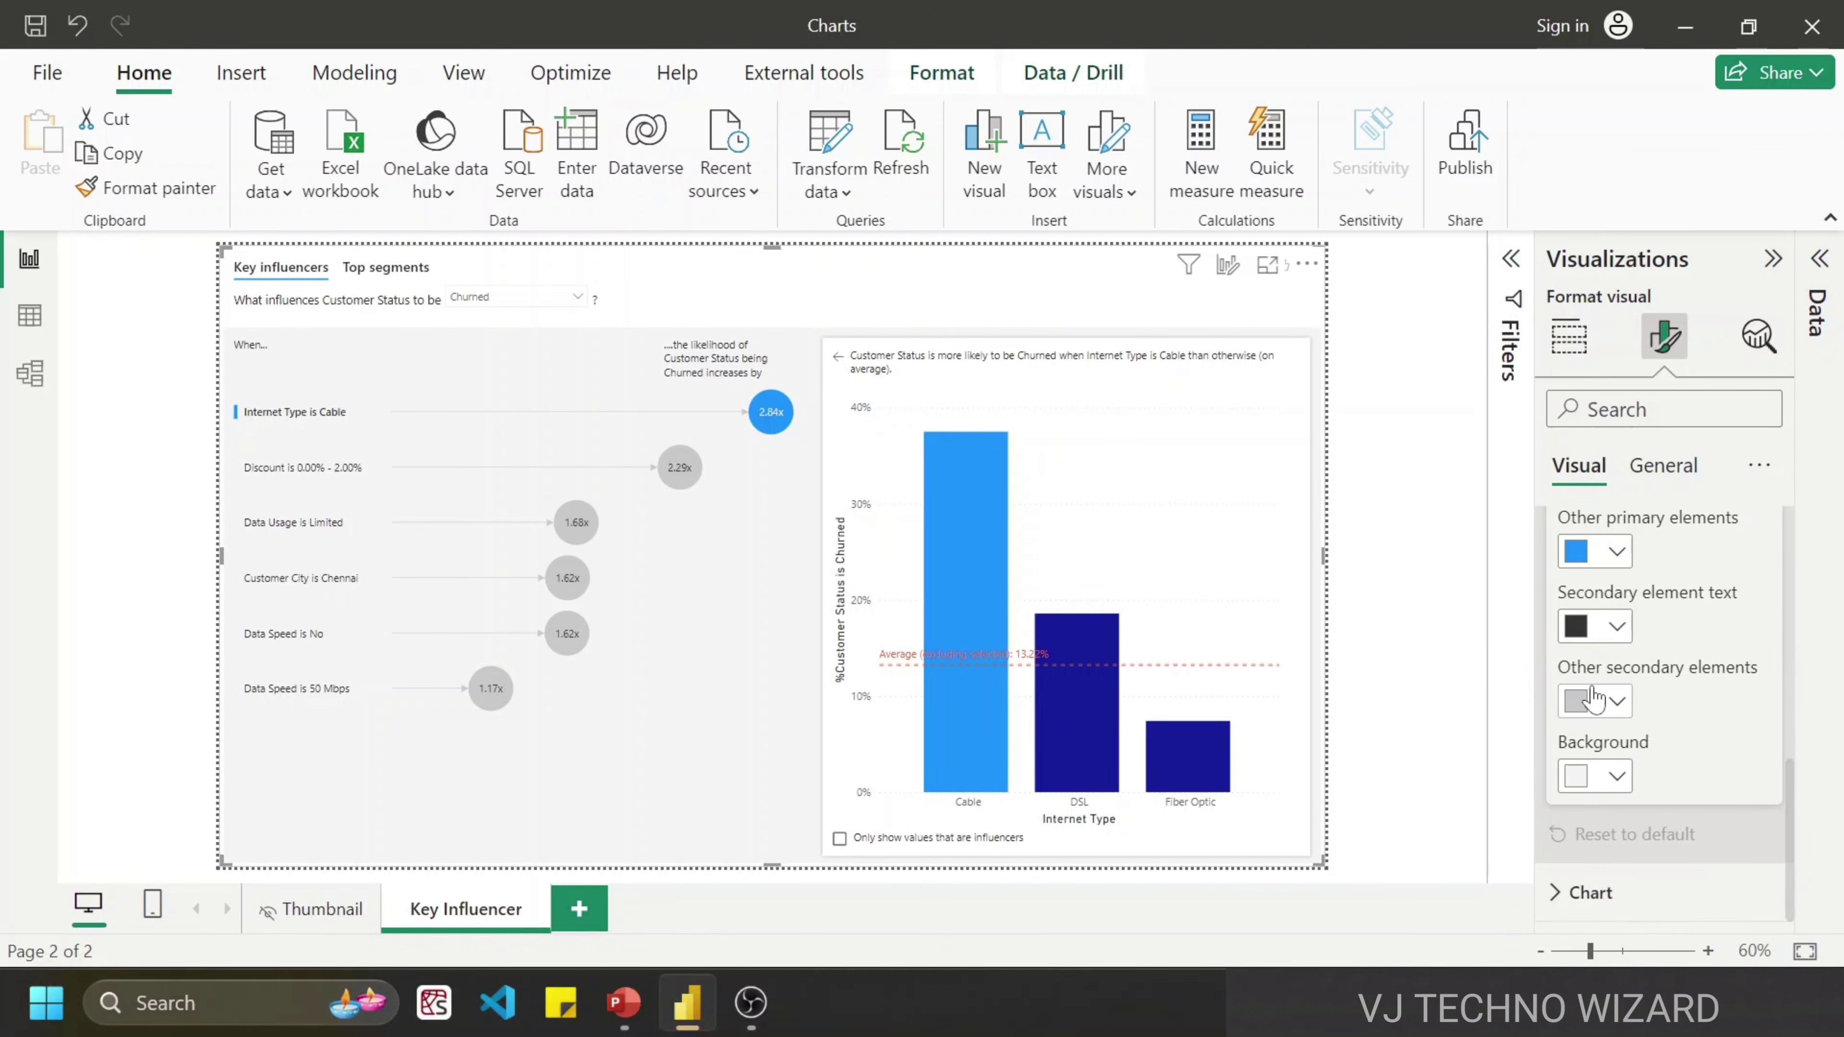
pyautogui.click(1575, 892)
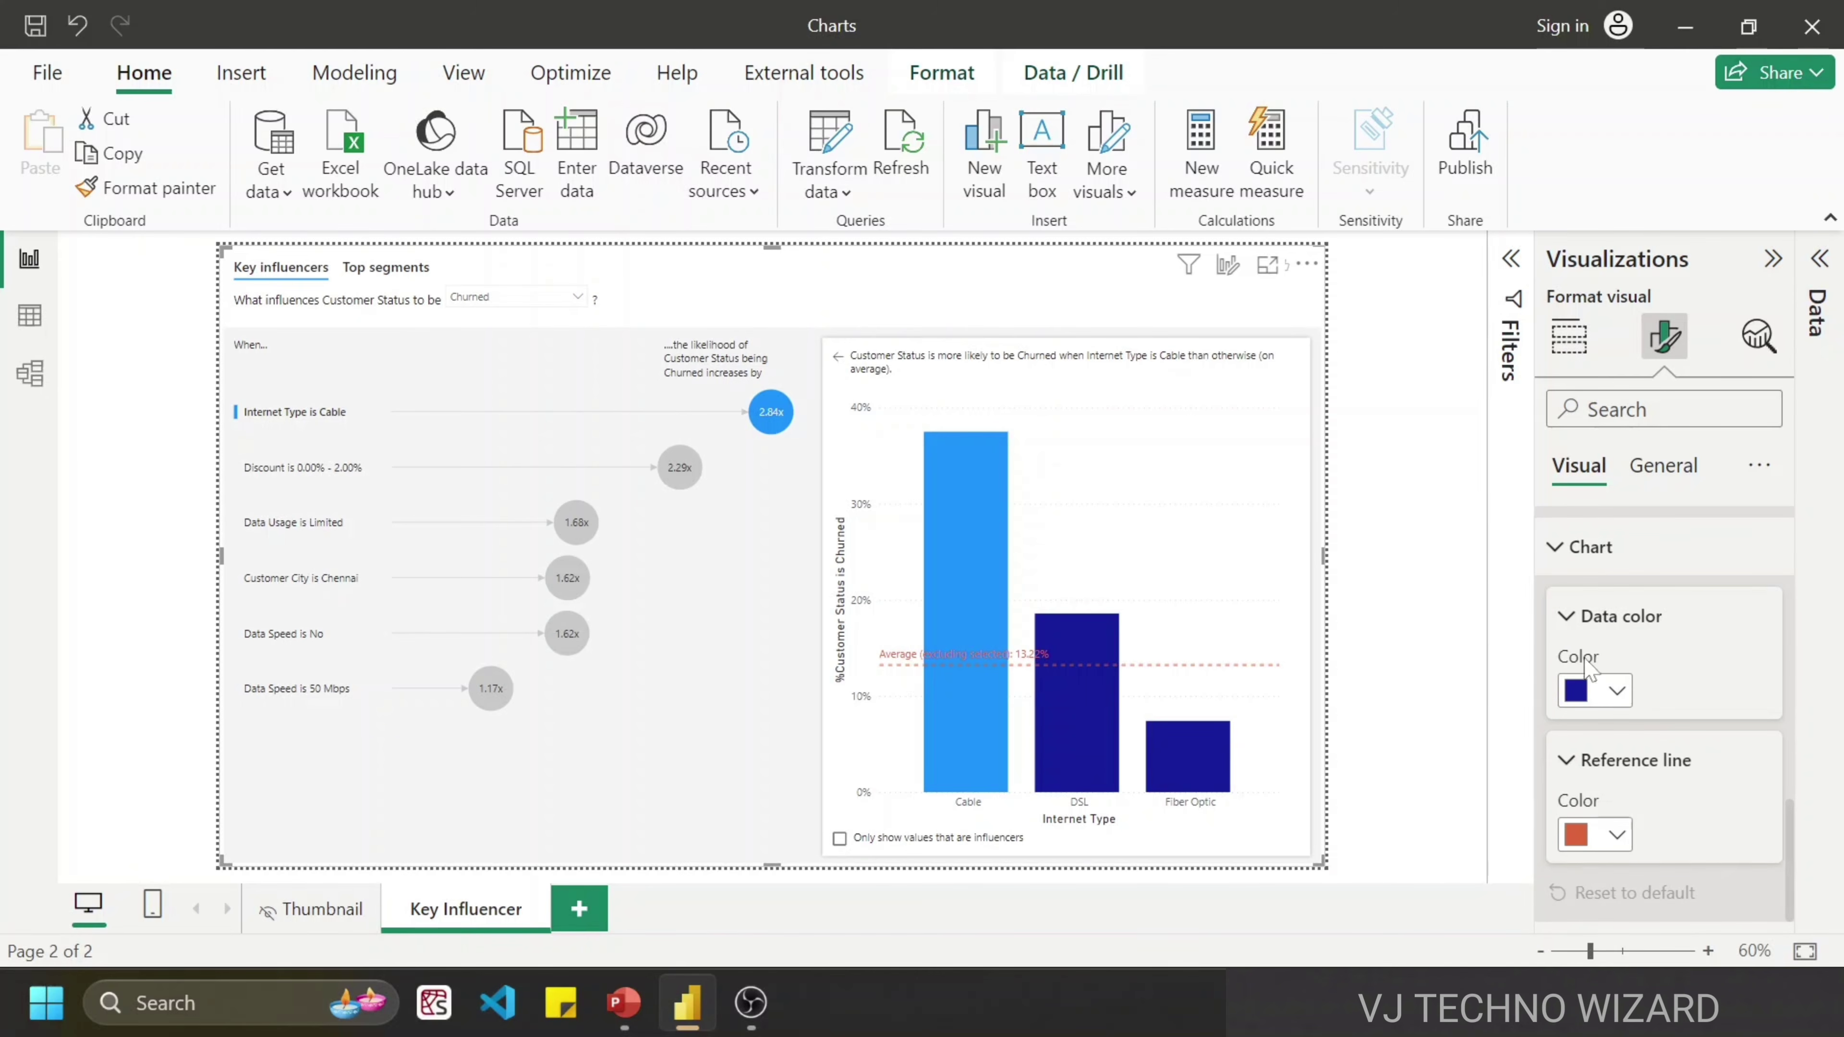
pyautogui.click(1597, 690)
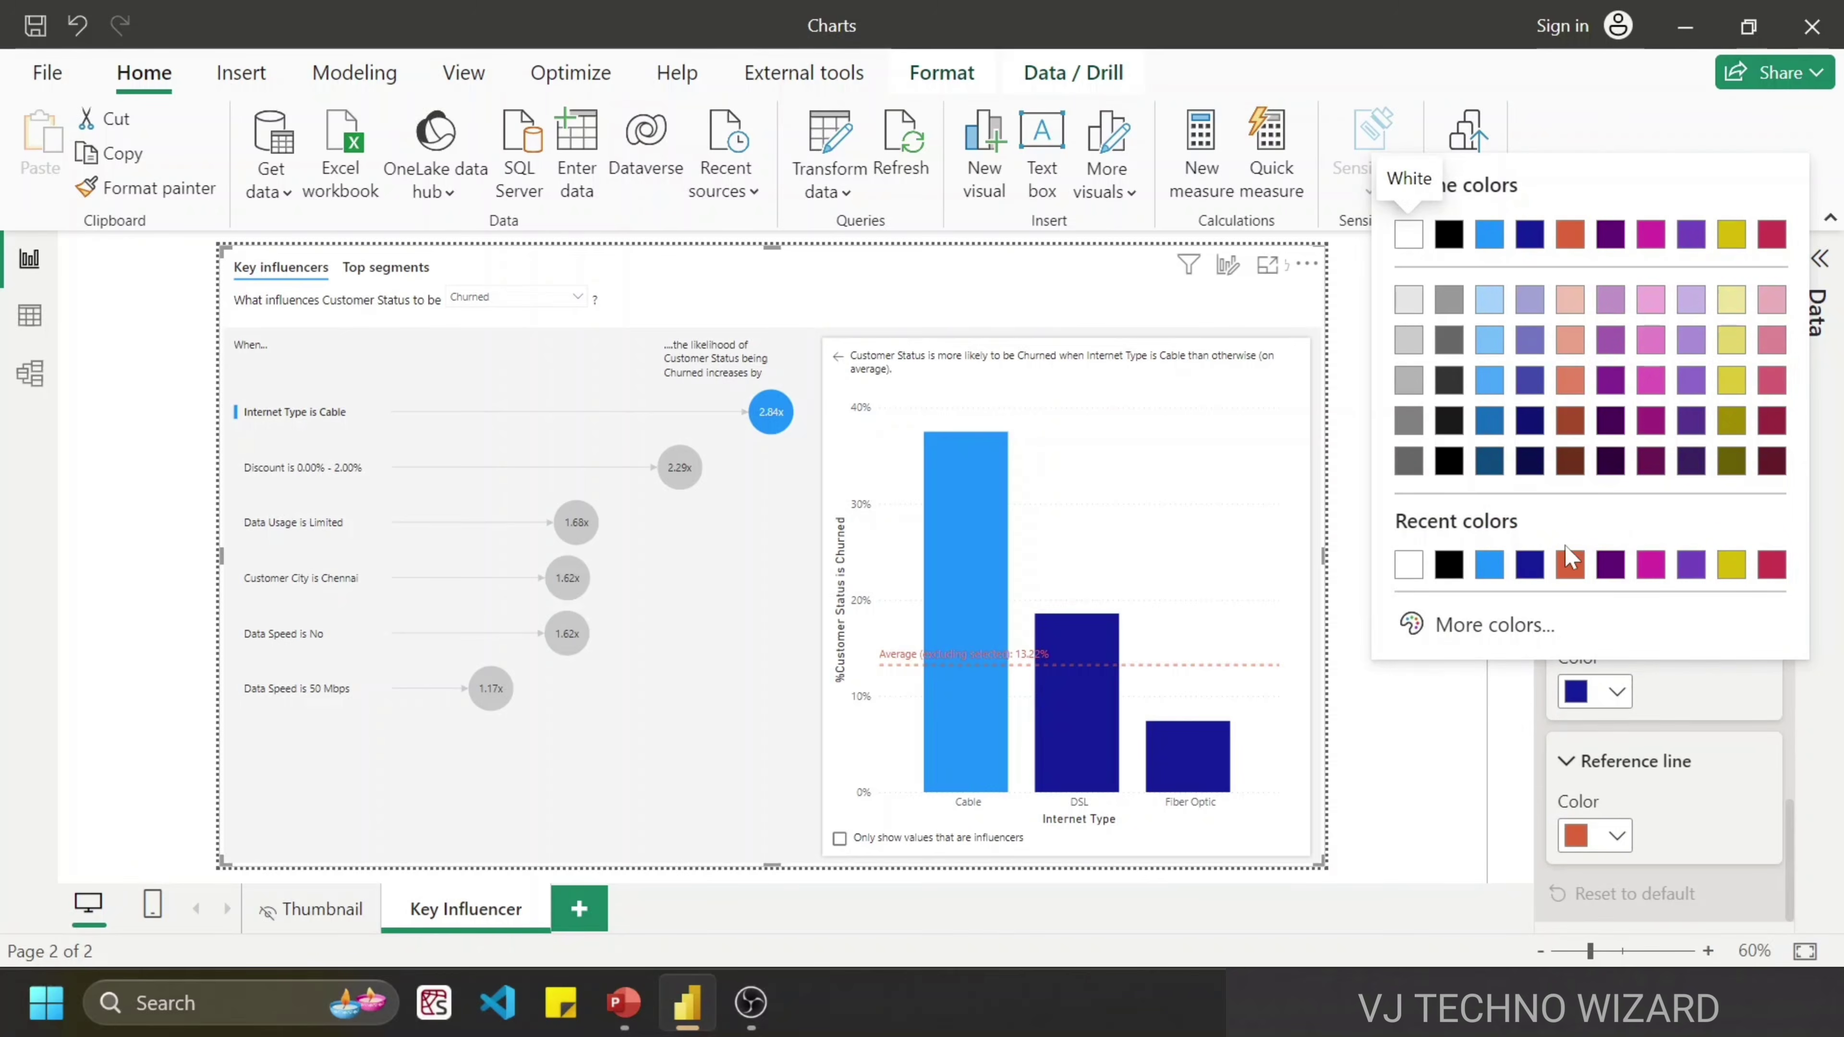
pyautogui.click(1771, 234)
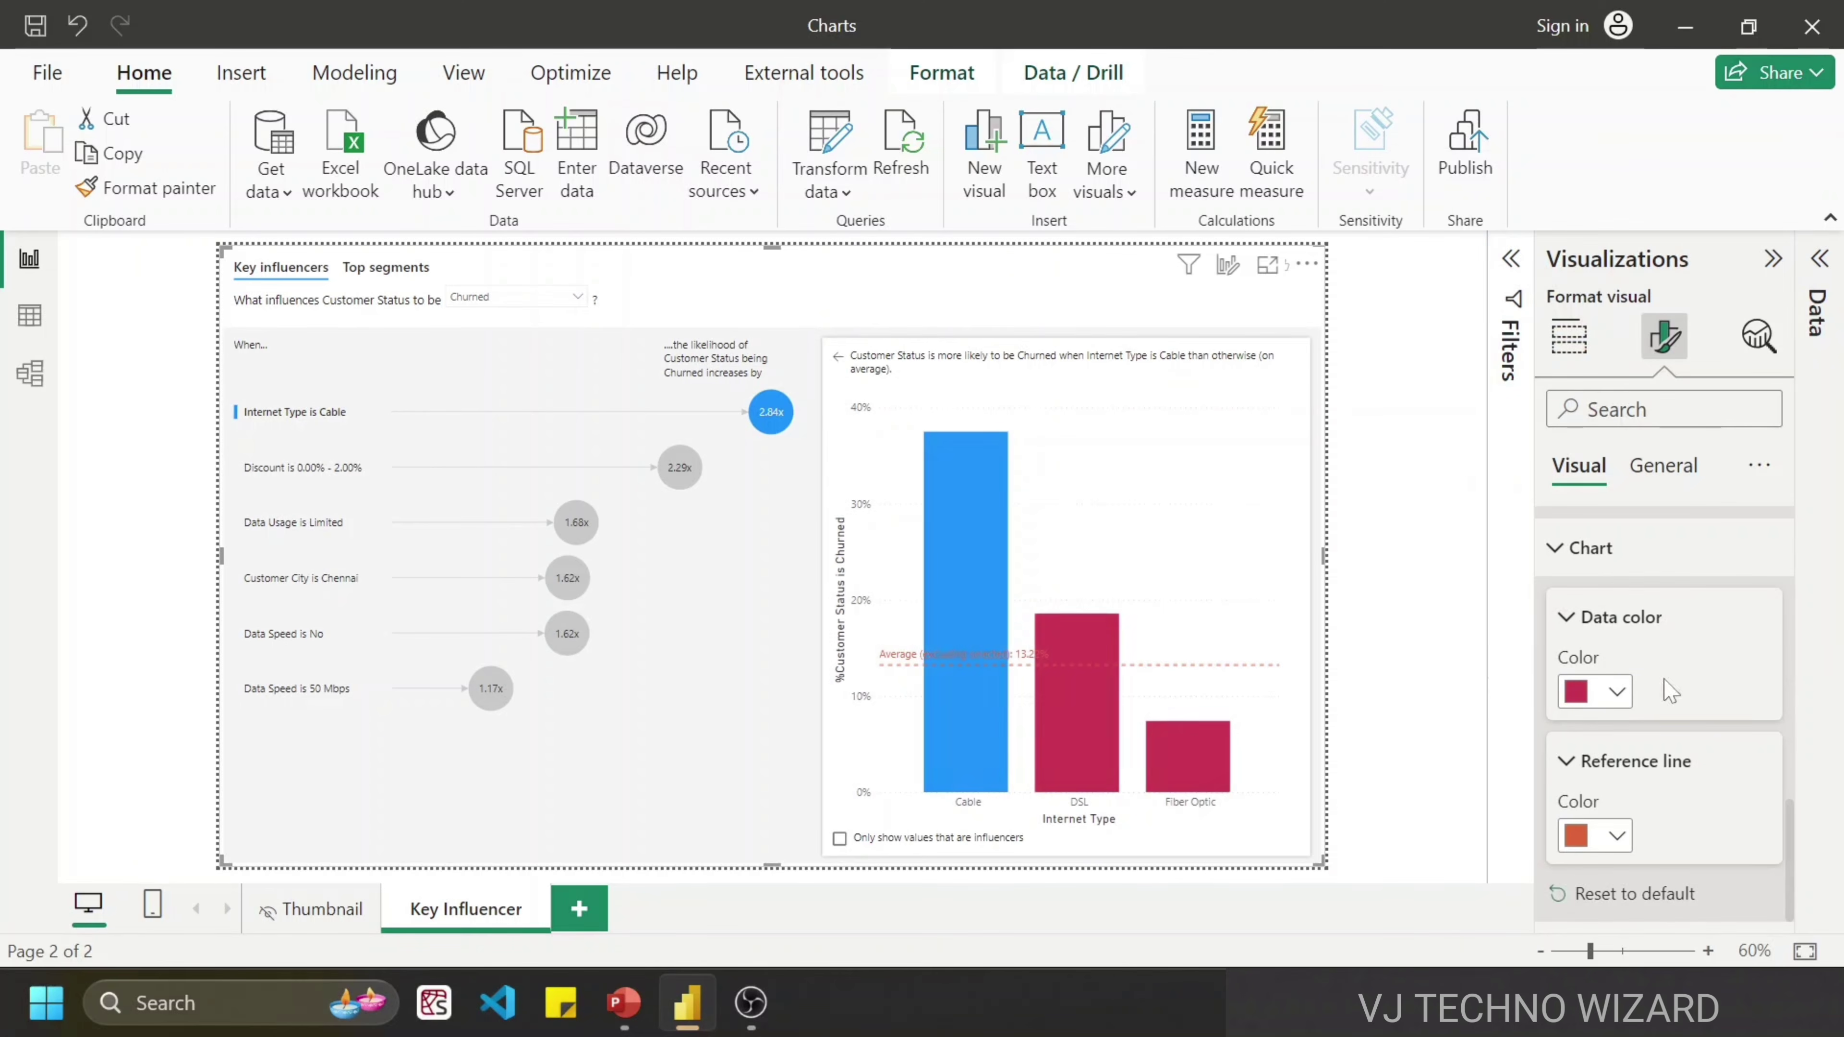
pyautogui.click(1597, 837)
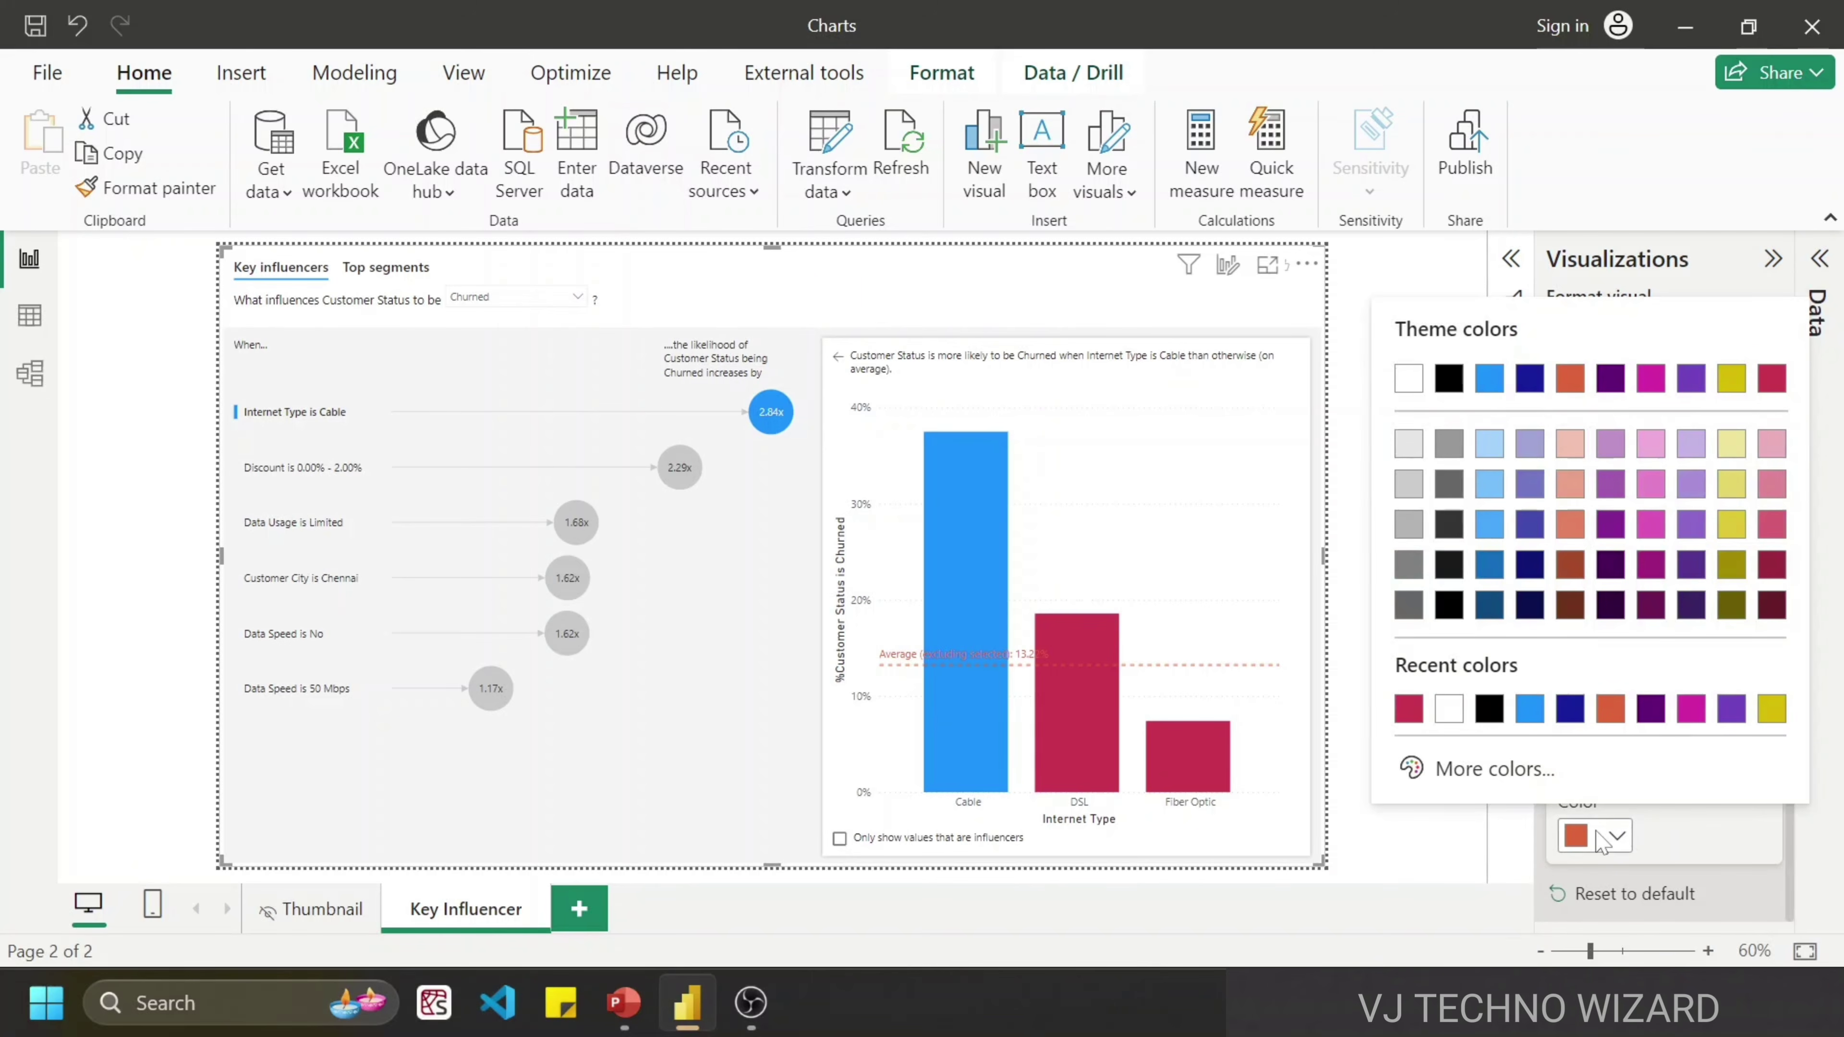
pyautogui.click(1568, 708)
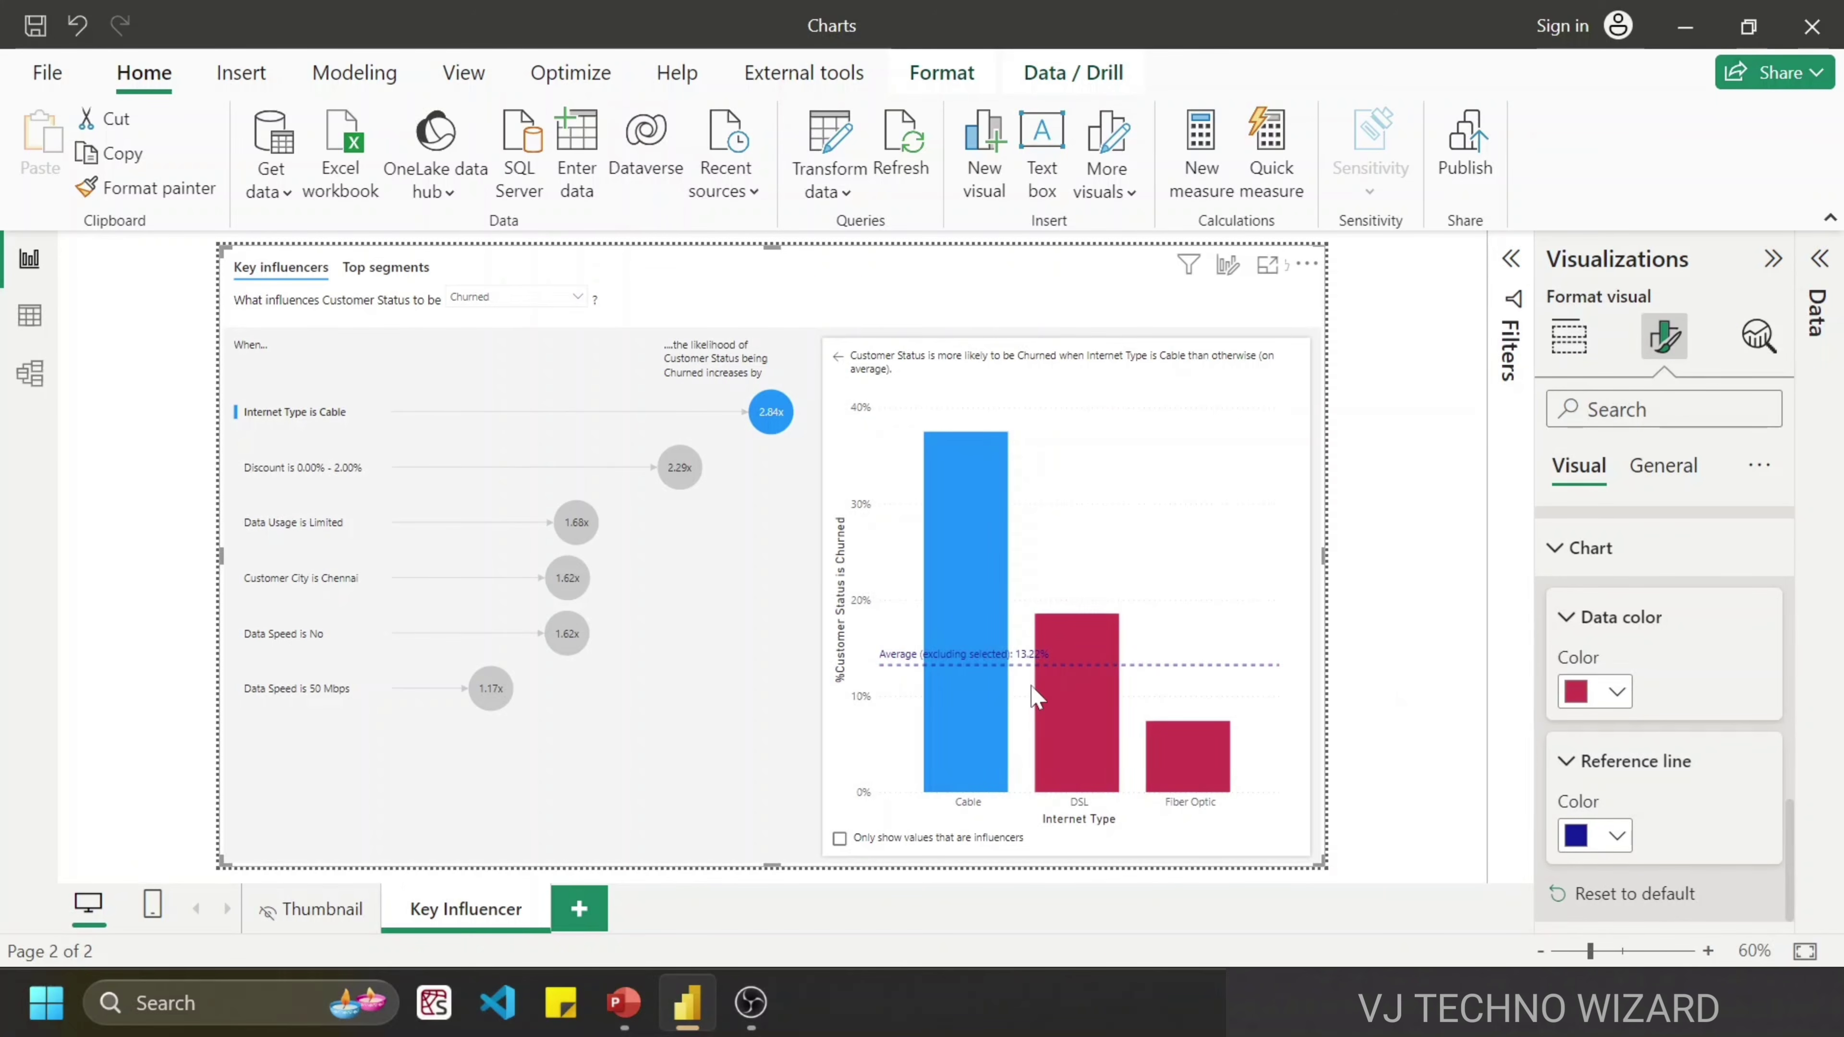
# Step: Collapse the Analysis, Bubble visual colors and Chart formatting sections and deselect the visual
pyautogui.scroll(3, 1564, 660)
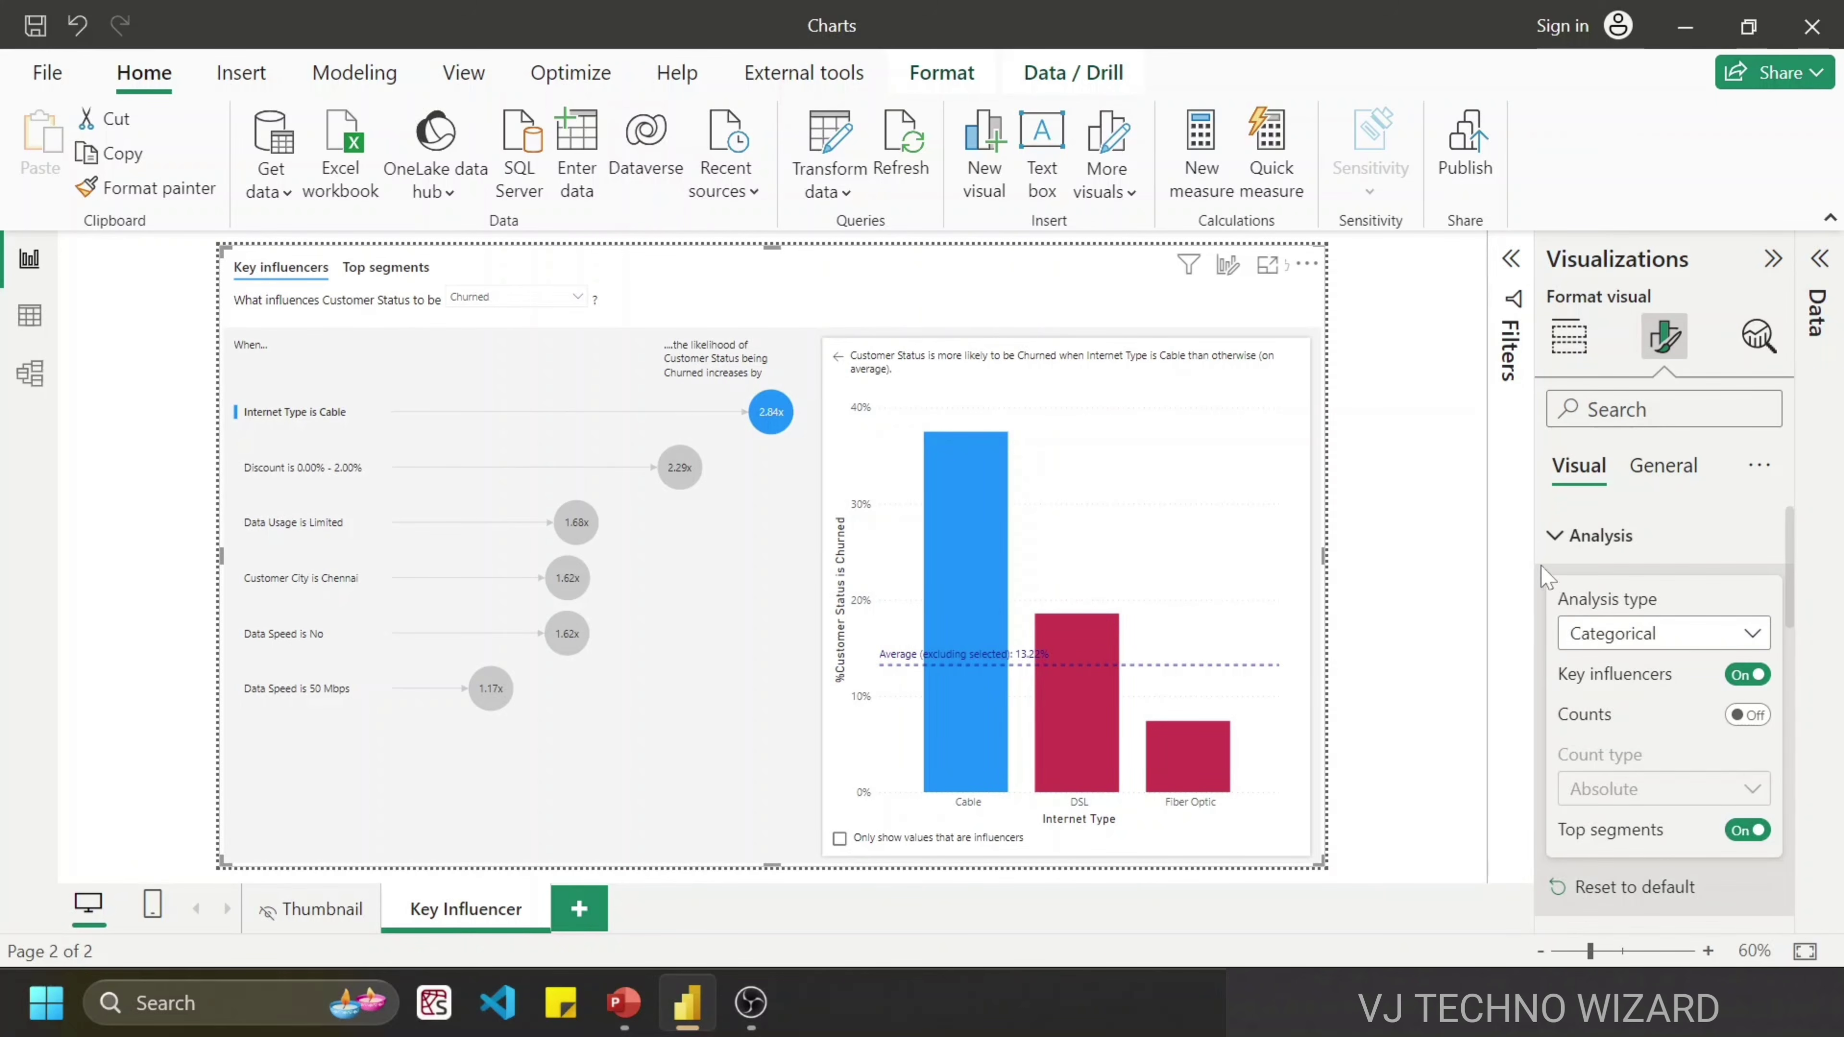
pyautogui.click(1554, 535)
pyautogui.click(1553, 617)
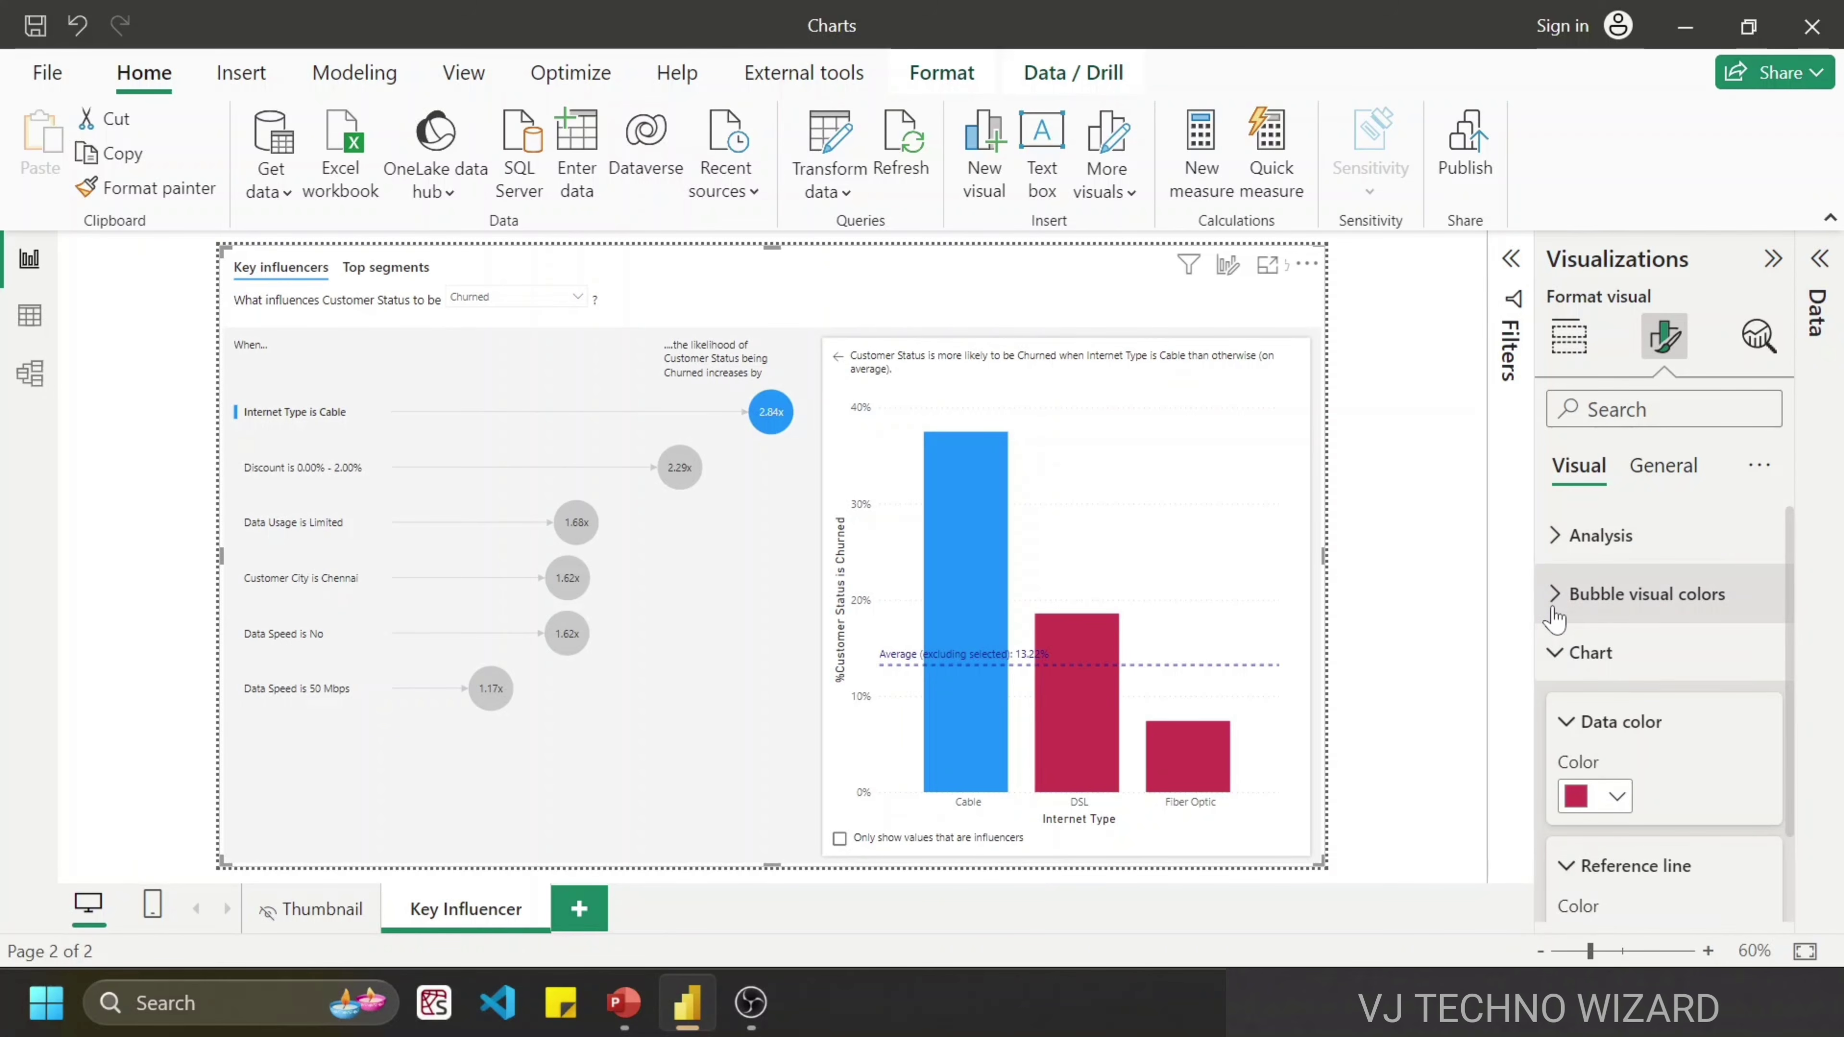
pyautogui.click(1560, 670)
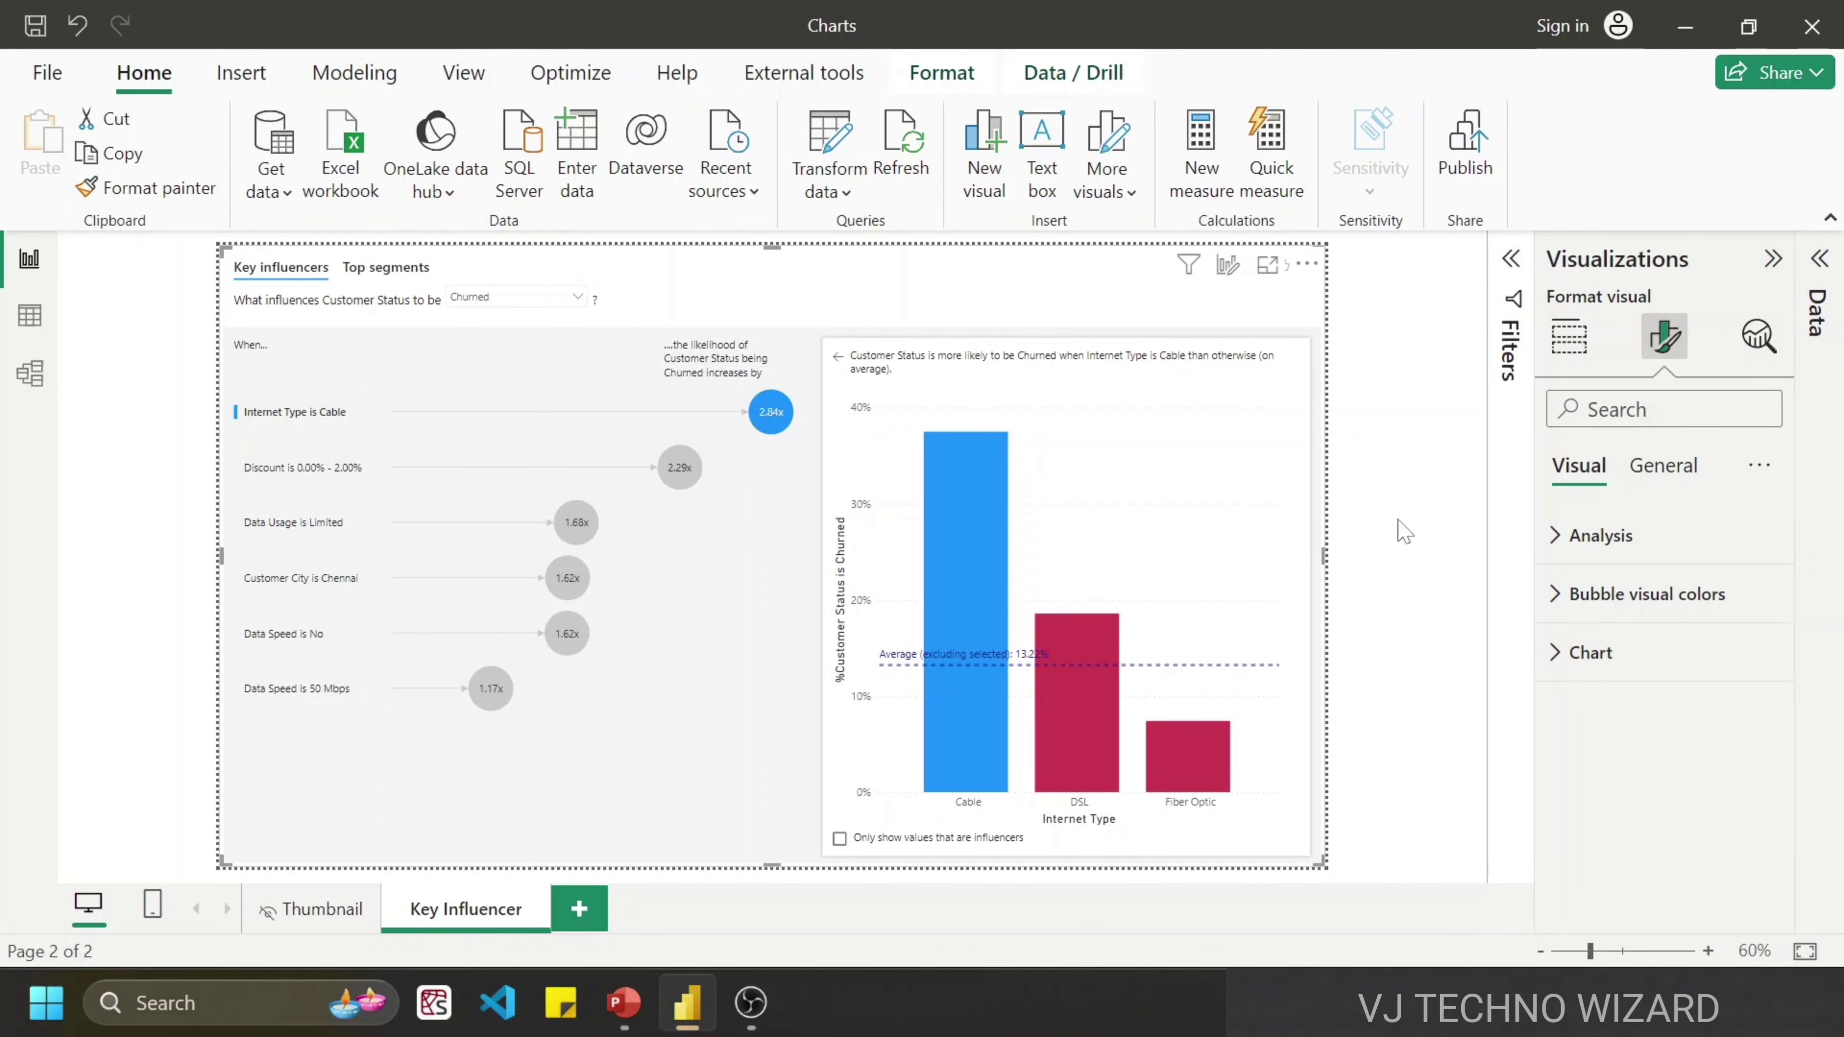
pyautogui.click(1343, 388)
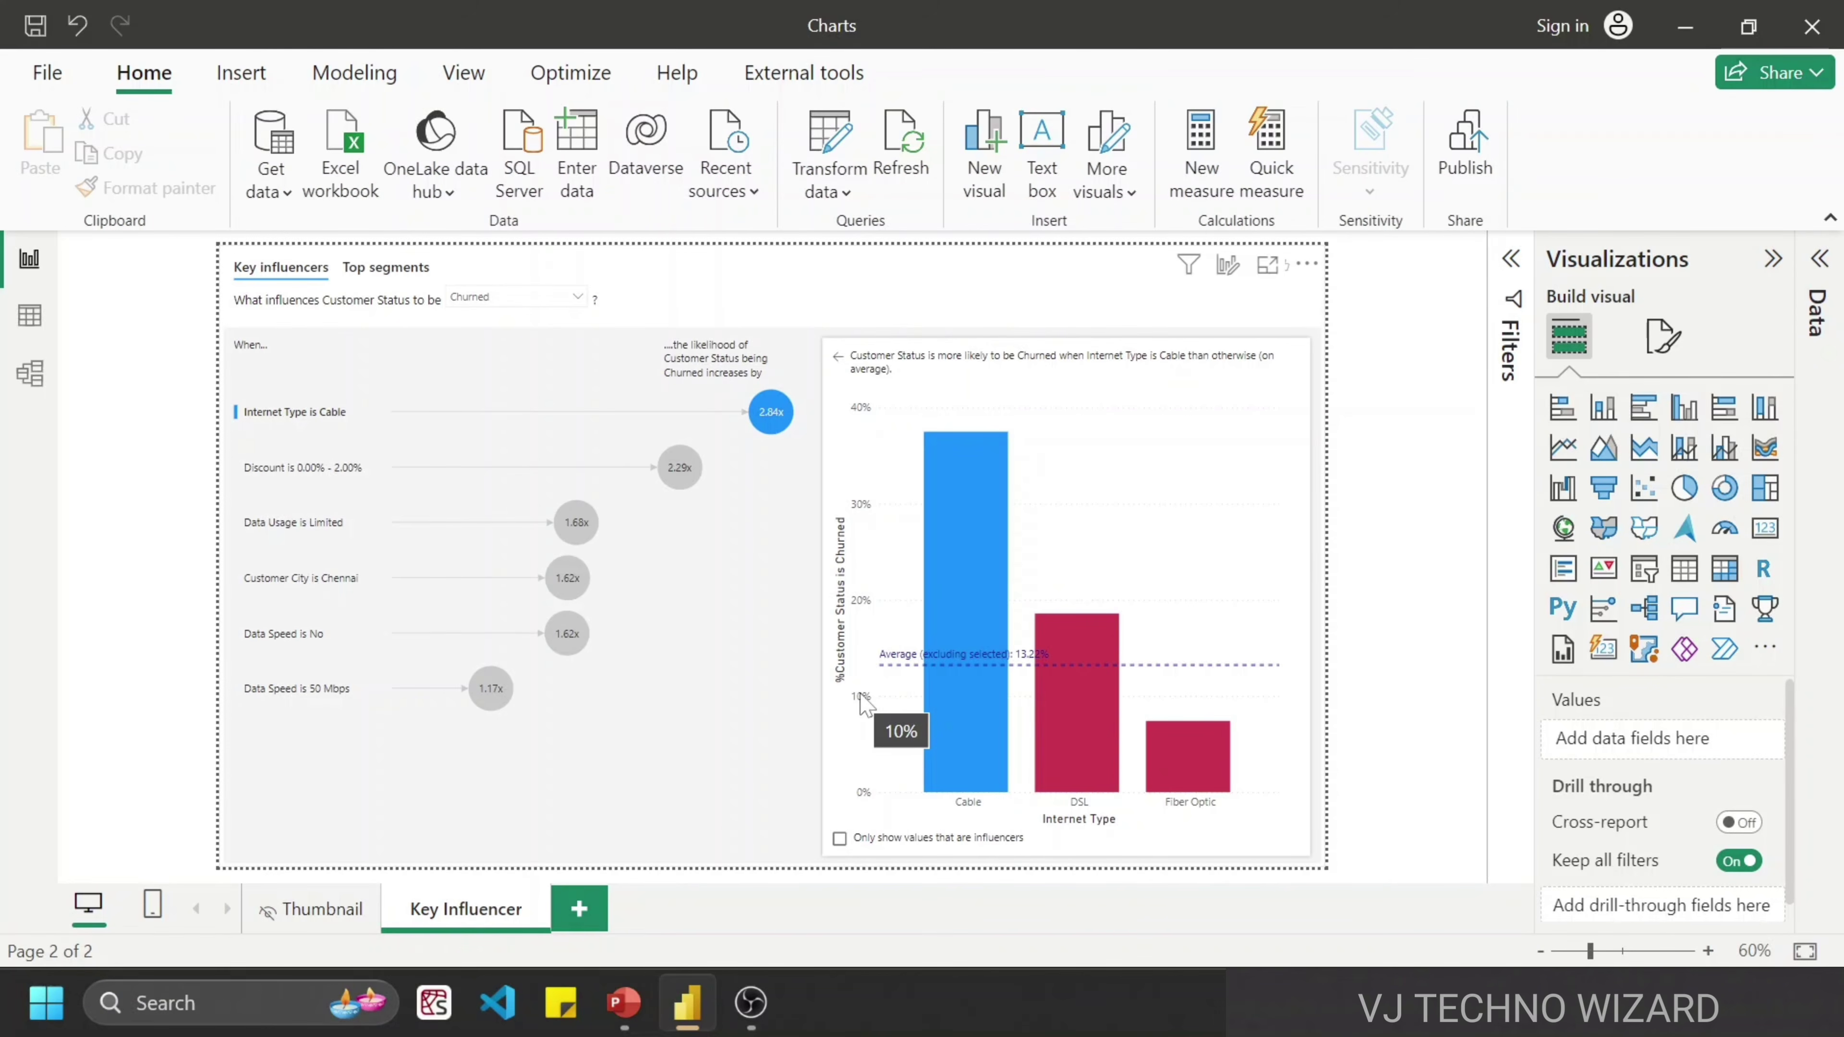